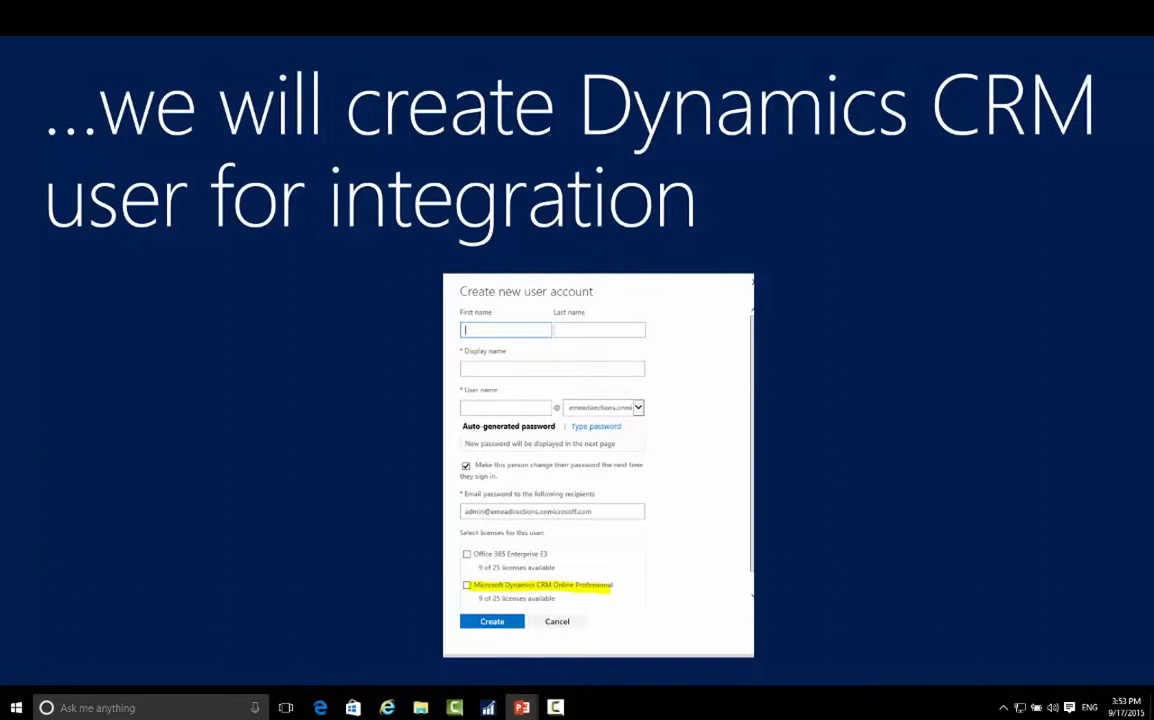
{"action": "key", "text": "Right"}
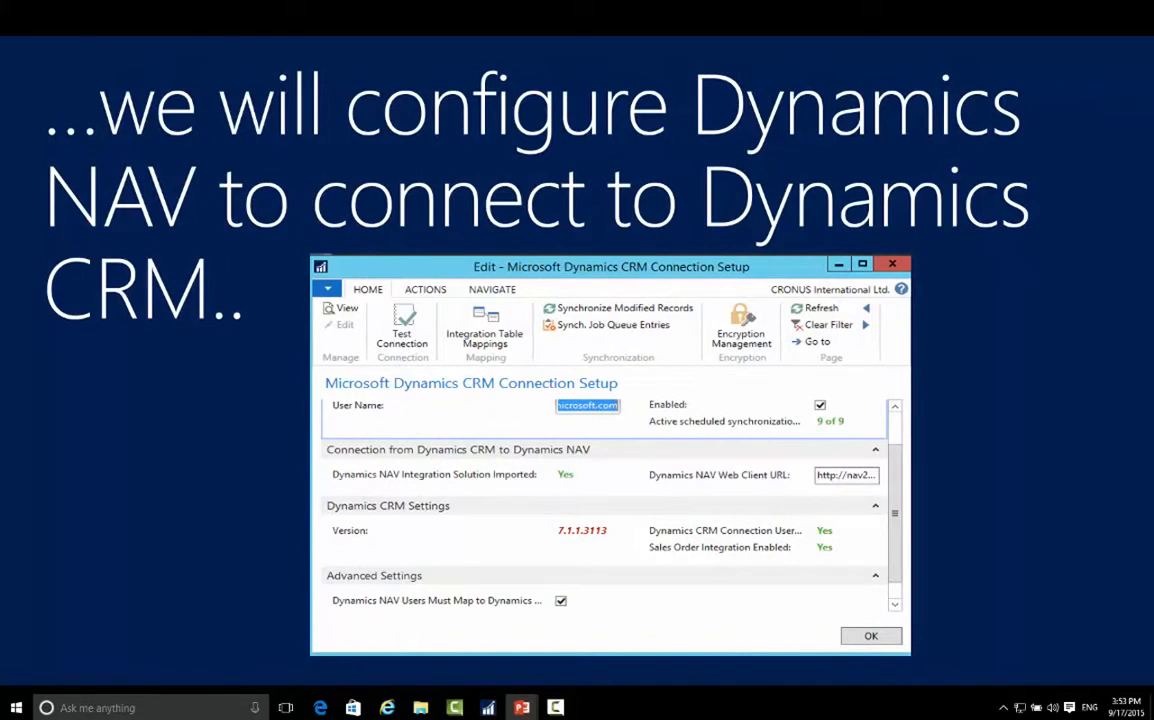
{"action": "key", "text": "Right"}
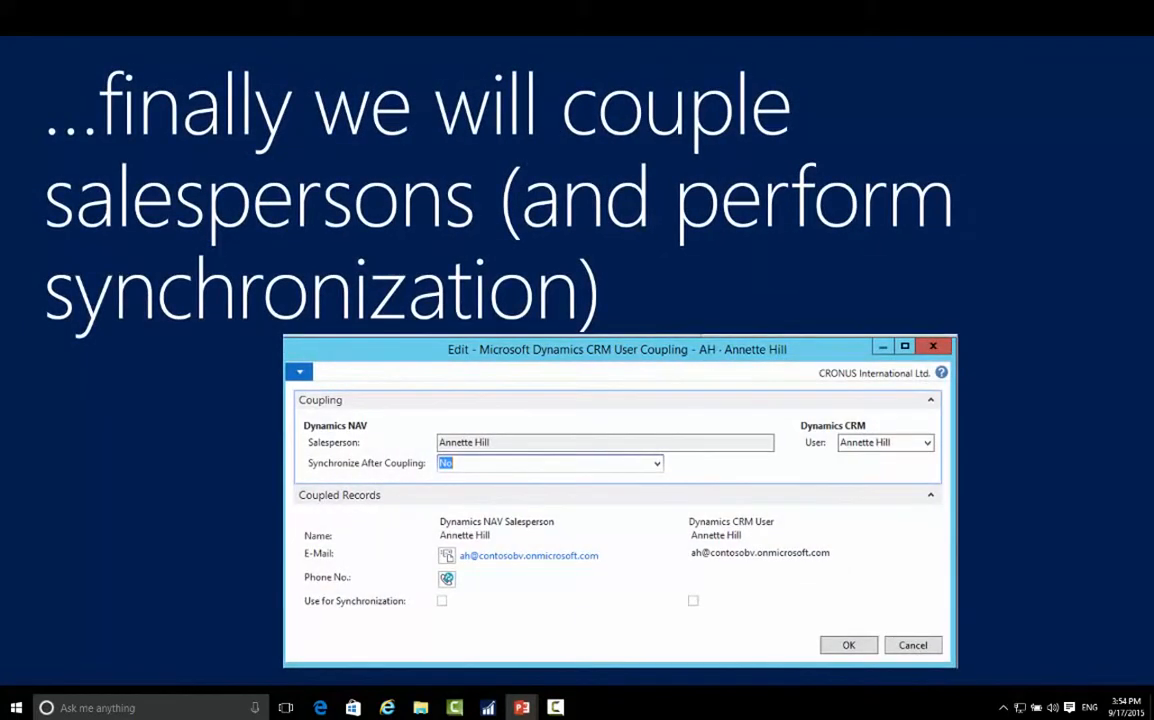
{"action": "key", "text": "Right"}
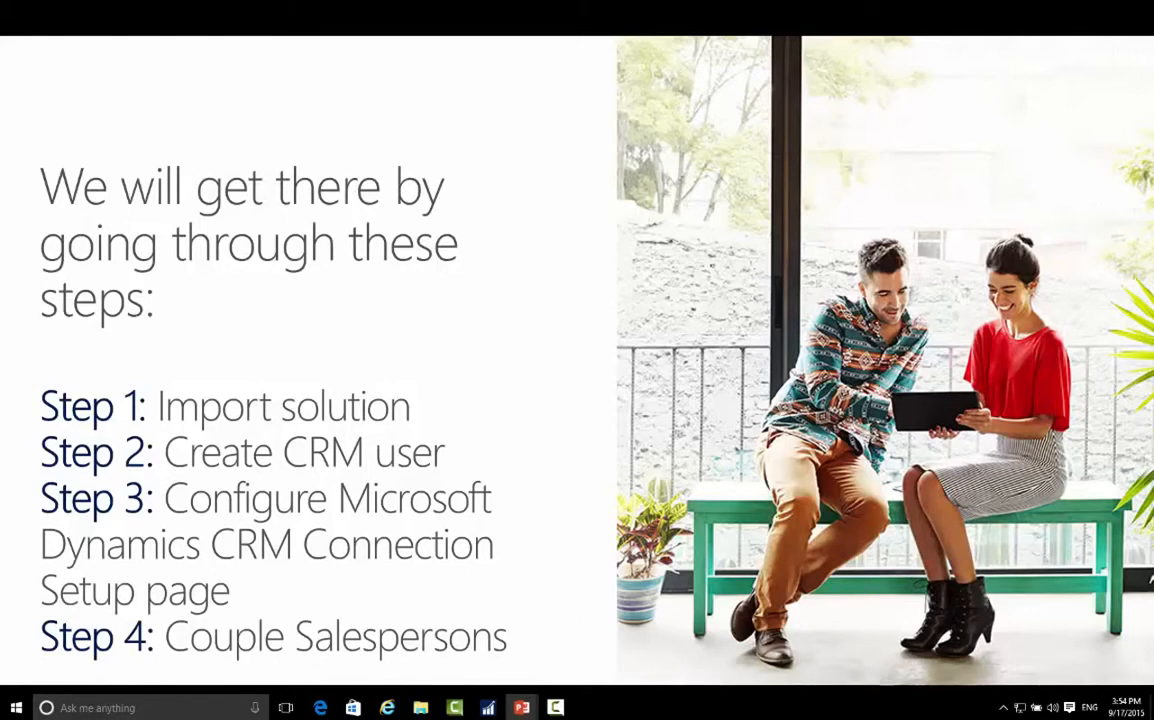
{"action": "key", "text": "Right"}
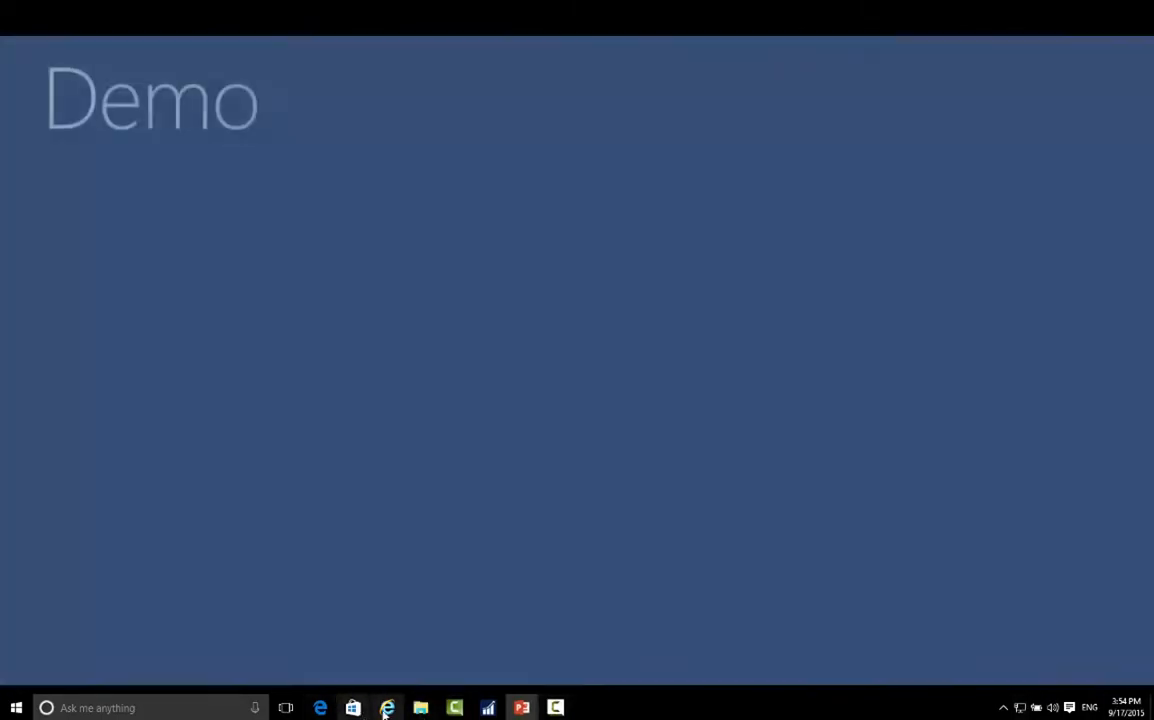
Switch to Microsoft Dynamics CRM in Internet Explorer and open the Solutions list from the Settings area.
{"action": "left_click", "coordinate": [387, 707]}
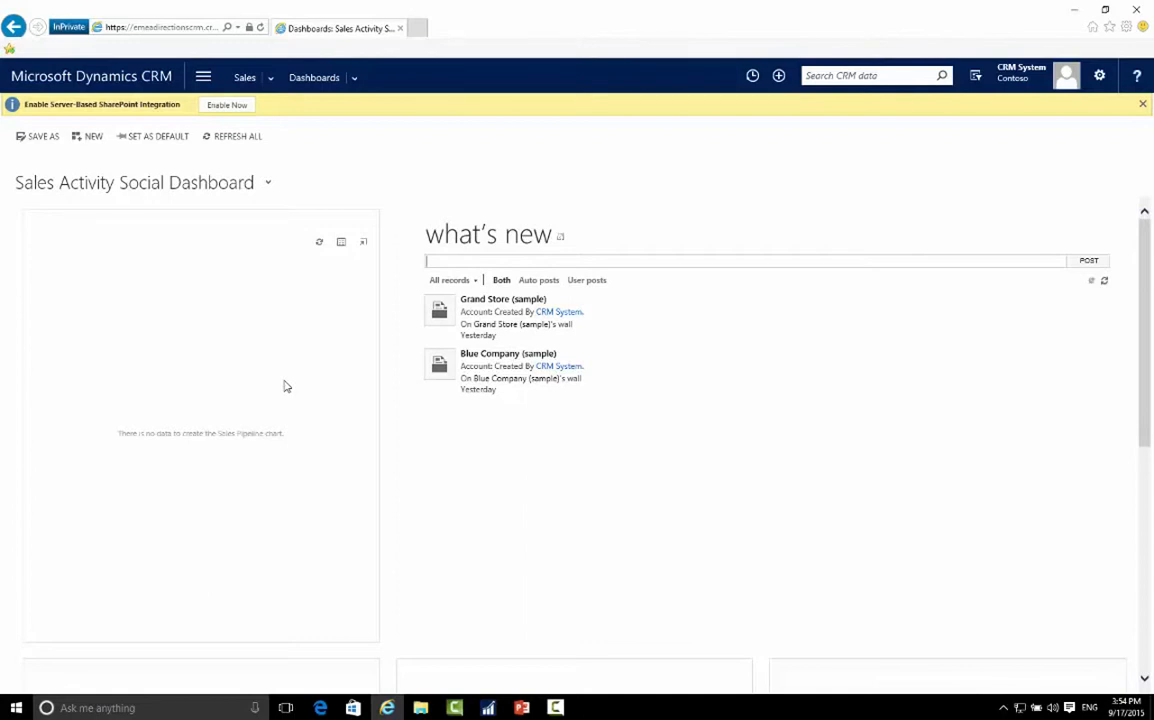
{"action": "left_click", "coordinate": [205, 78]}
{"action": "left_click", "coordinate": [458, 140]}
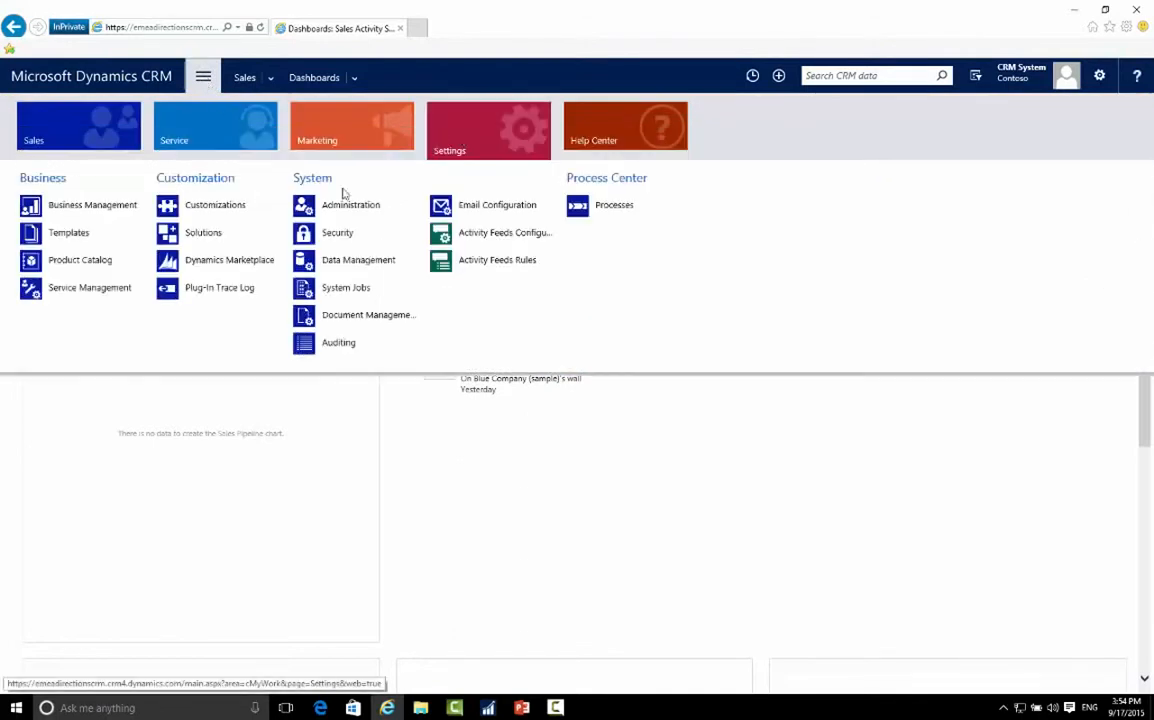
{"action": "left_click", "coordinate": [170, 234]}
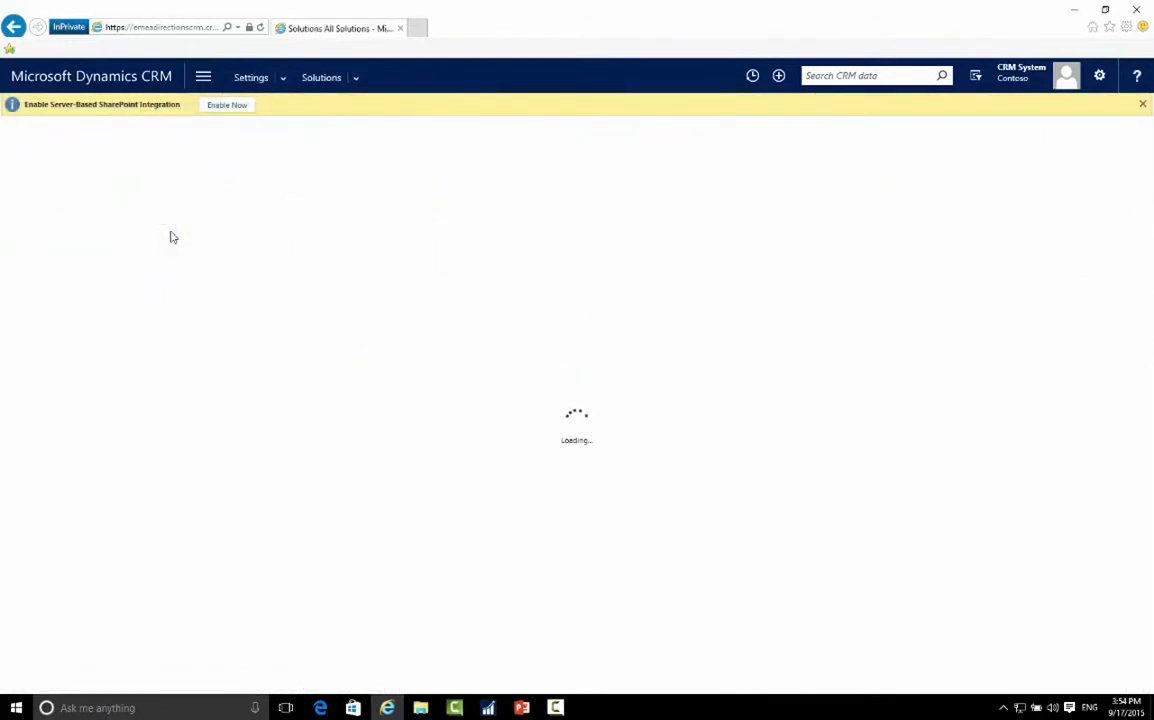
Start a solution import, locate DYNAMICSNAVINTEGRATIONSOLUTION.ZIP in the CRMCUSTOMIZATION folder on DVD Drive (E:), and cancel the import.
{"action": "left_click", "coordinate": [127, 157]}
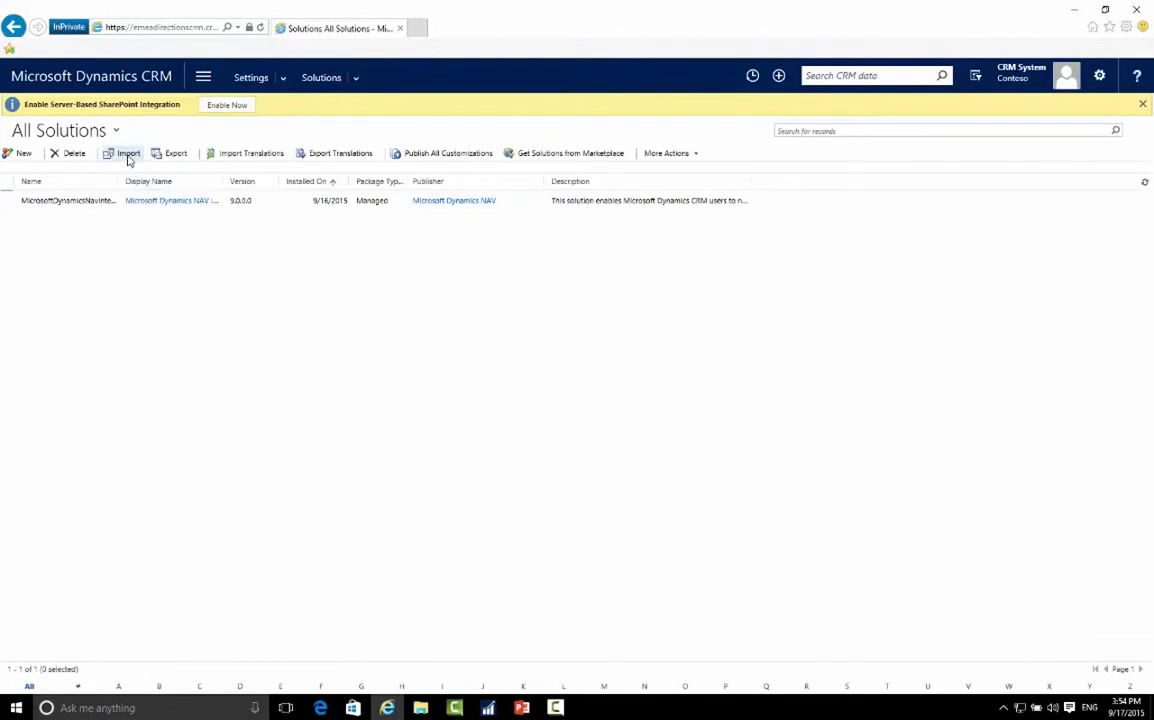
{"action": "left_click", "coordinate": [717, 291]}
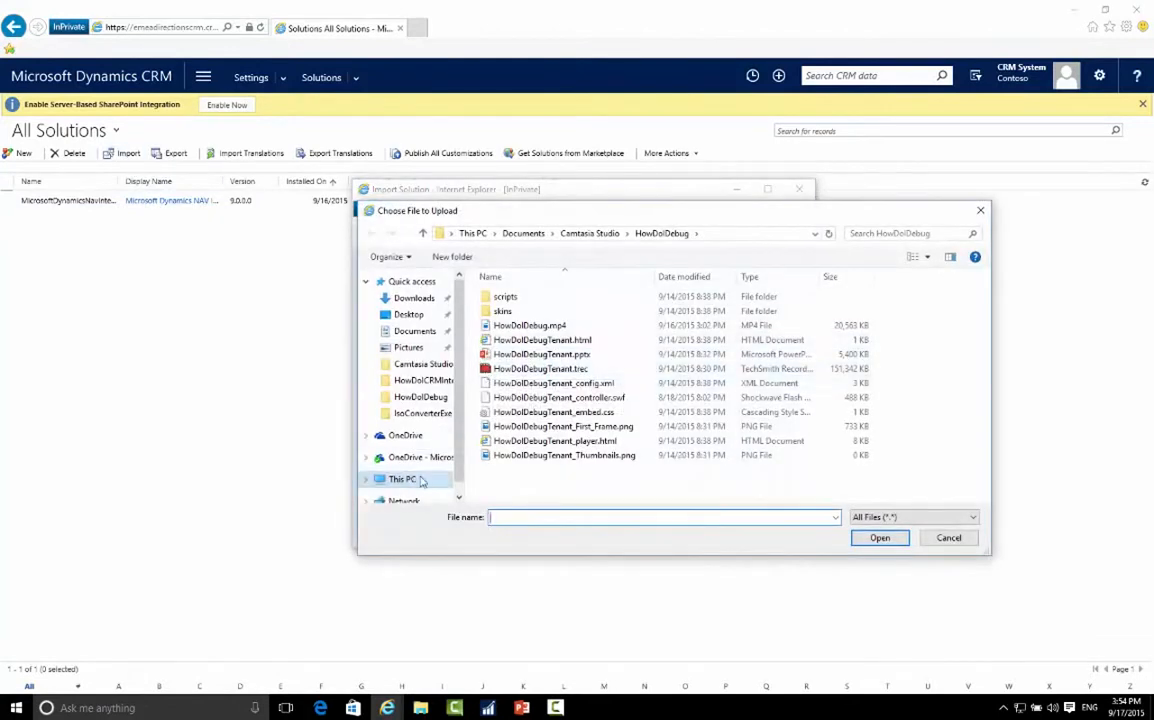
{"action": "scroll", "coordinate": [420, 480], "scroll_direction": "down", "scroll_amount": 1}
{"action": "left_click", "coordinate": [366, 457]}
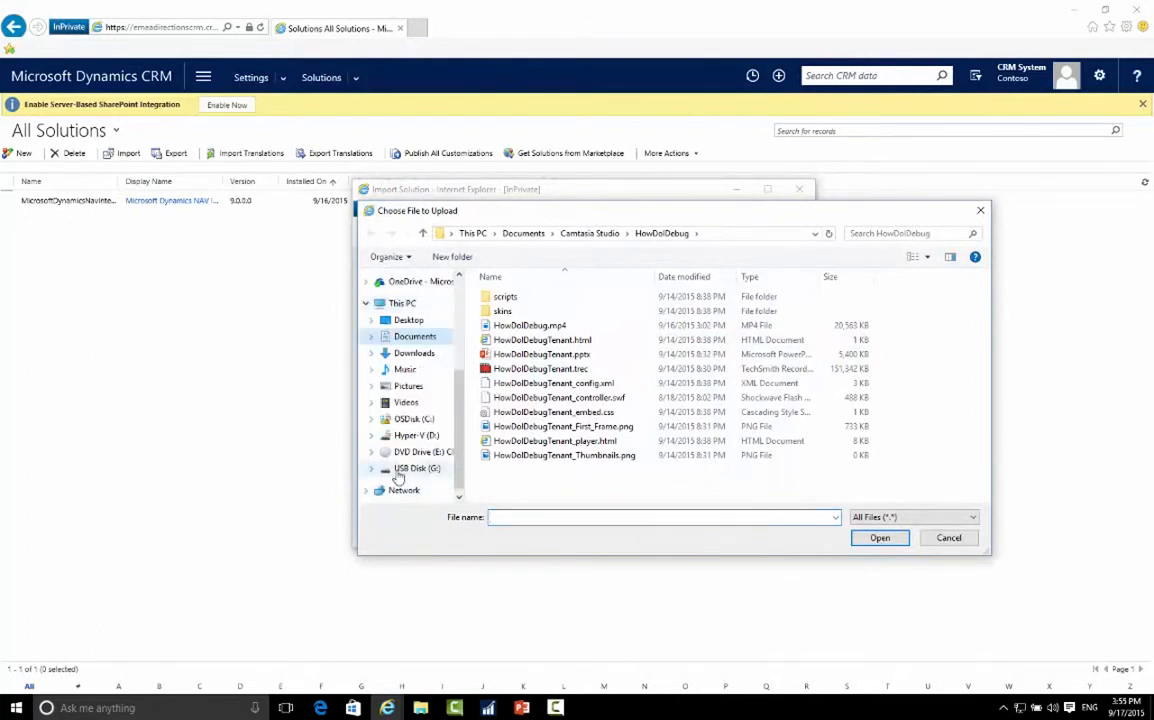
{"action": "left_click", "coordinate": [412, 452]}
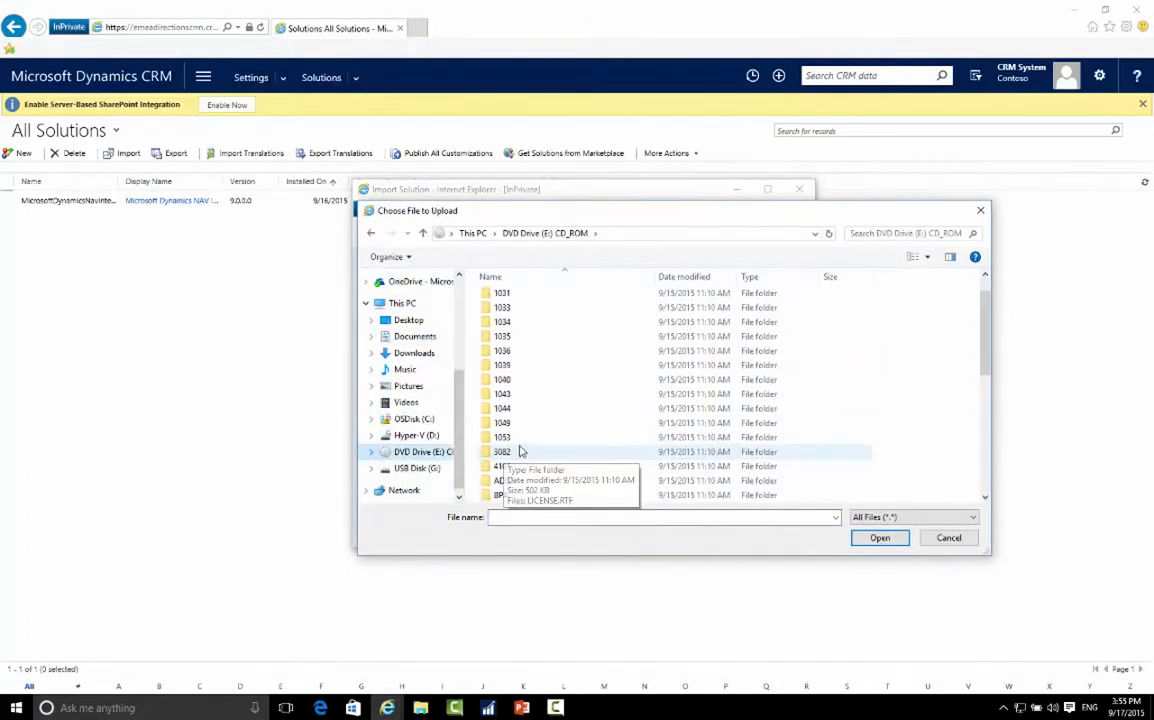
{"action": "left_click", "coordinate": [516, 451]}
{"action": "scroll", "coordinate": [519, 443], "scroll_direction": "down", "scroll_amount": 5}
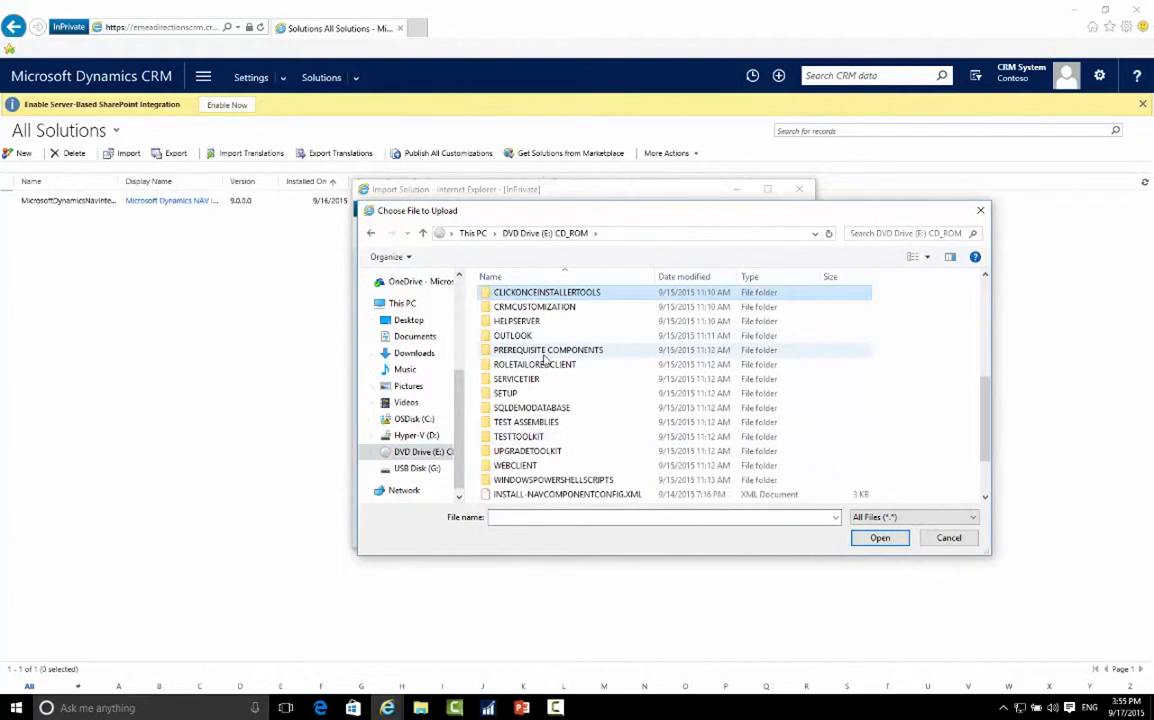
{"action": "double_click", "coordinate": [534, 307]}
{"action": "left_click", "coordinate": [540, 297]}
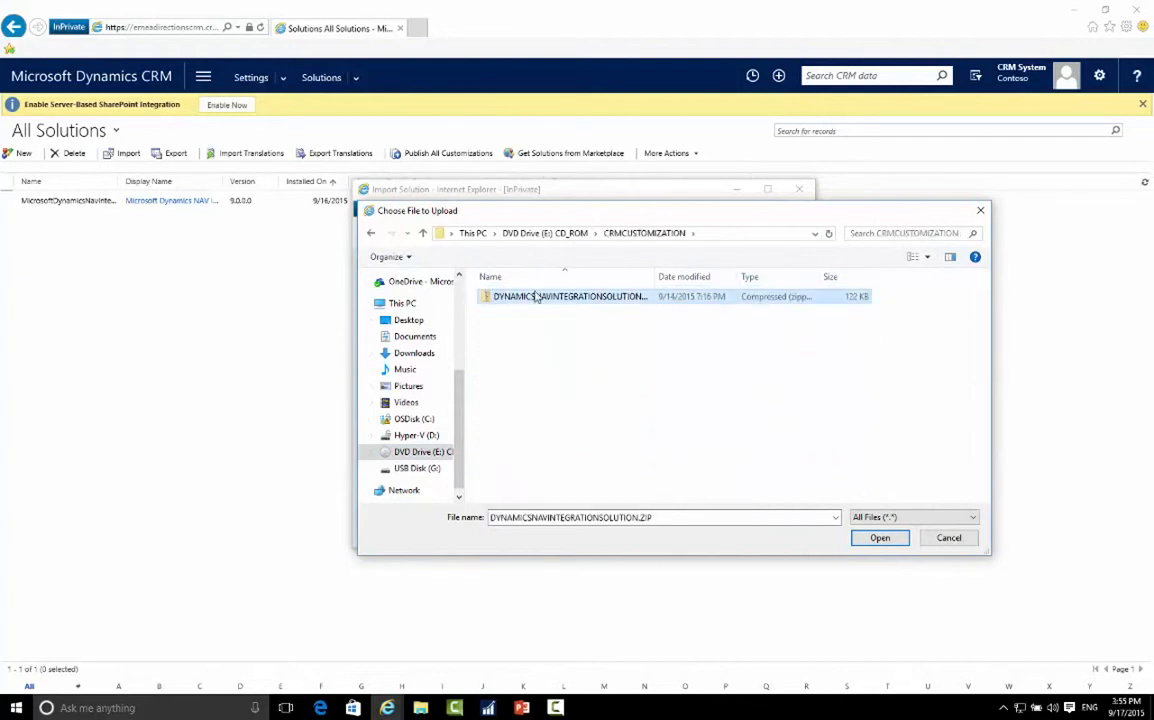
{"action": "left_click", "coordinate": [948, 537]}
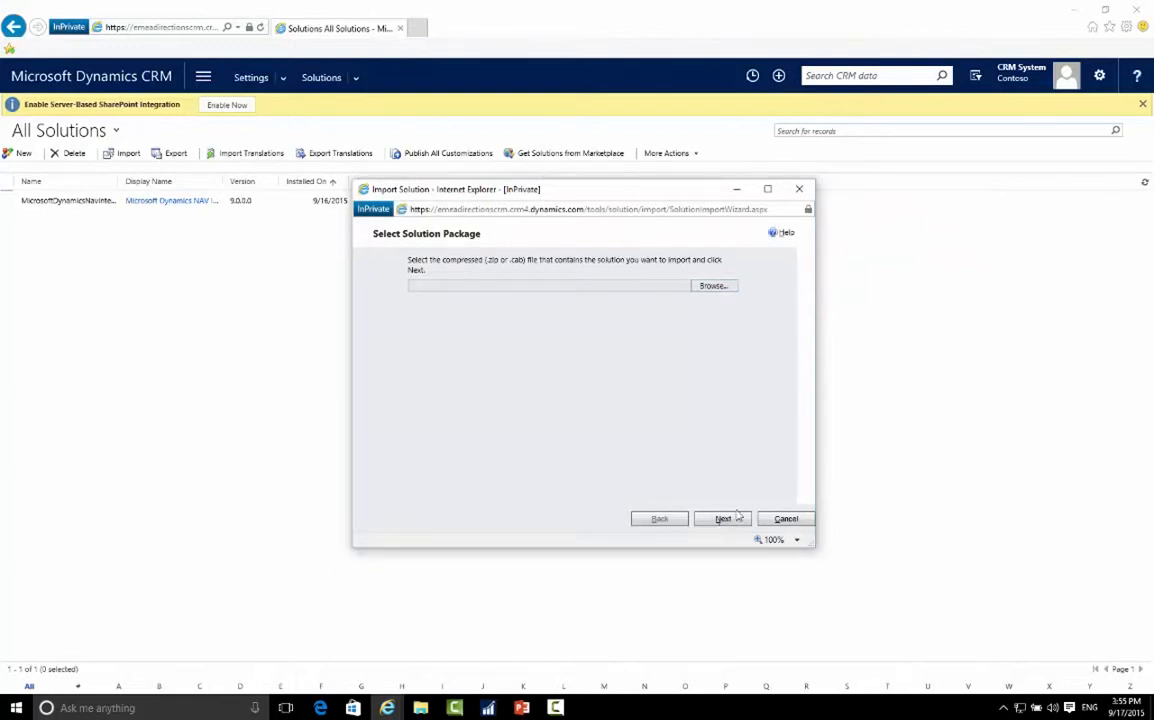
{"action": "left_click", "coordinate": [794, 521]}
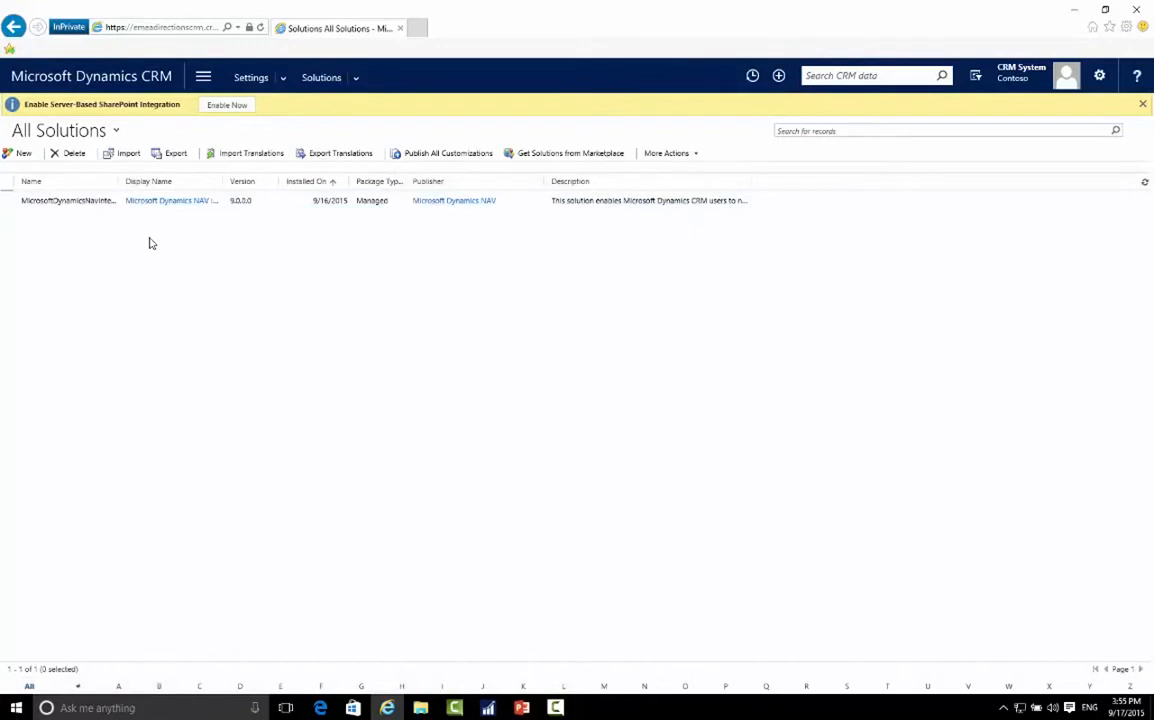
Open the Enabled Users list from the Security section of the CRM settings.
{"action": "left_click", "coordinate": [205, 87]}
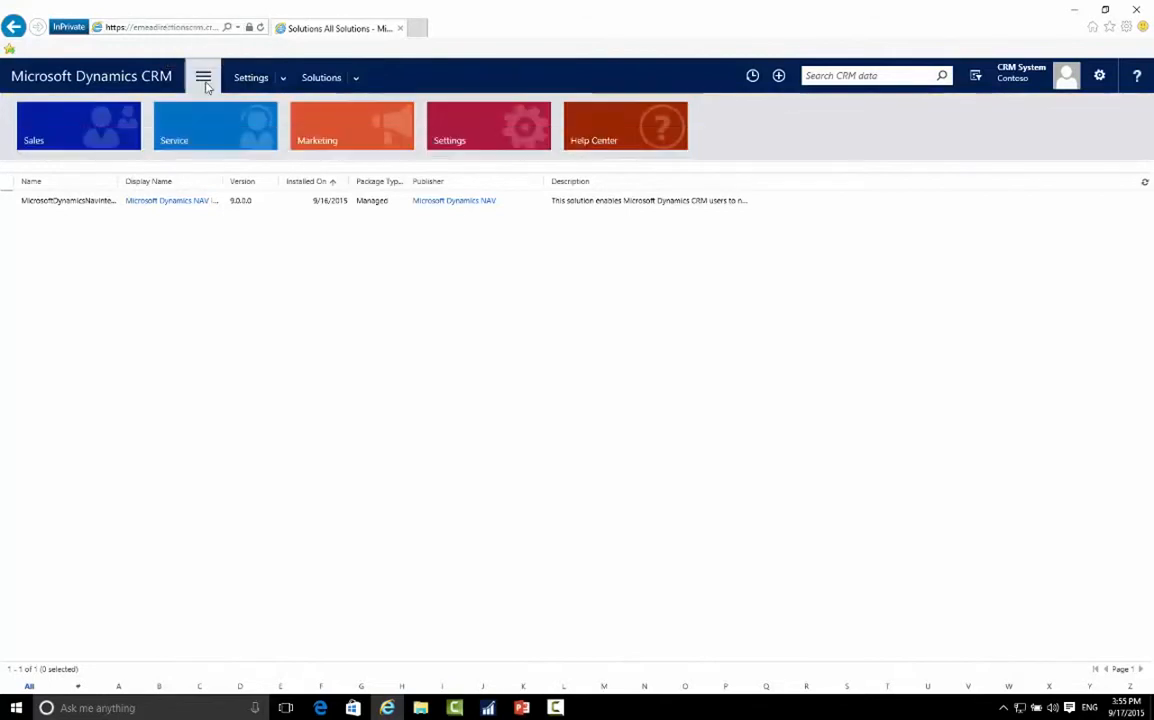
{"action": "left_click", "coordinate": [472, 134]}
{"action": "left_click", "coordinate": [337, 233]}
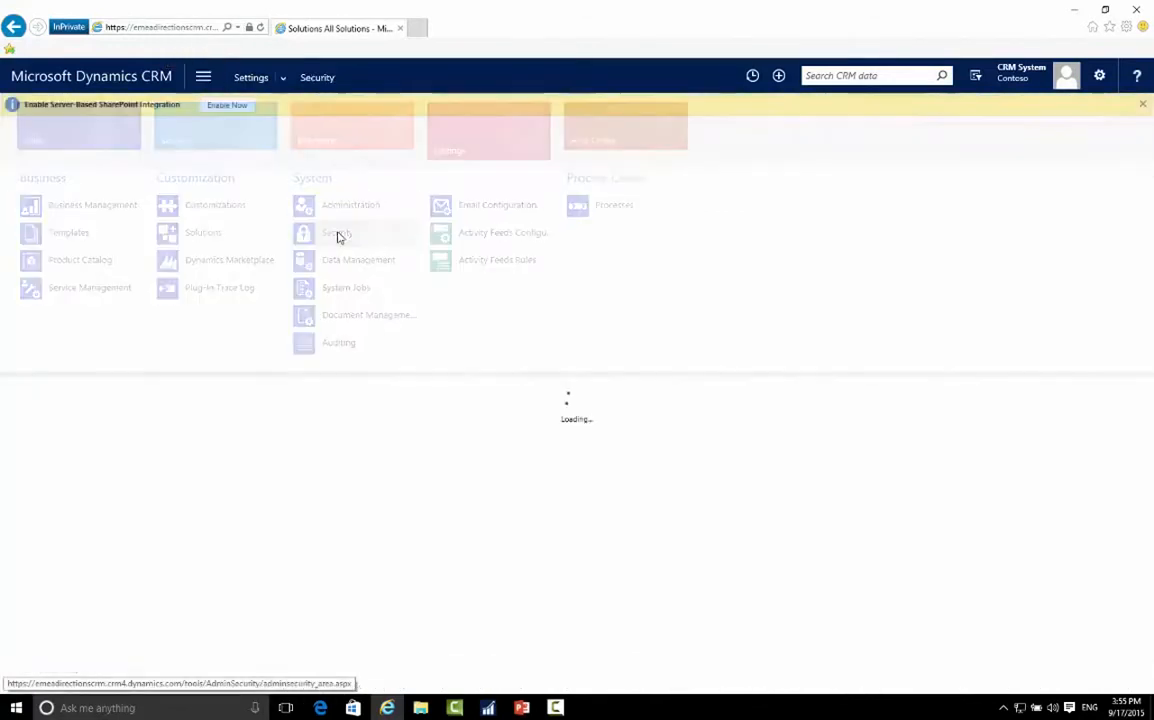
{"action": "left_click", "coordinate": [80, 189]}
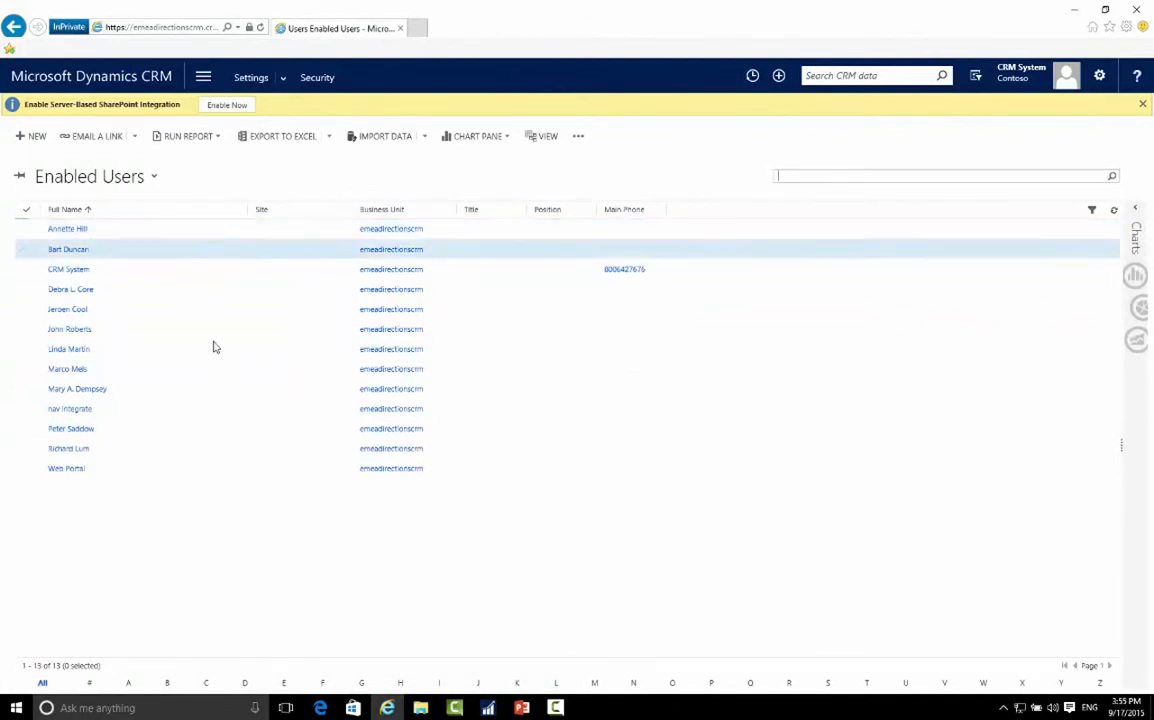
Switch to Microsoft Dynamics NAV and open the Salespeople list in the Sales area of the Sales & Marketing department.
{"action": "mouse_move", "coordinate": [490, 705]}
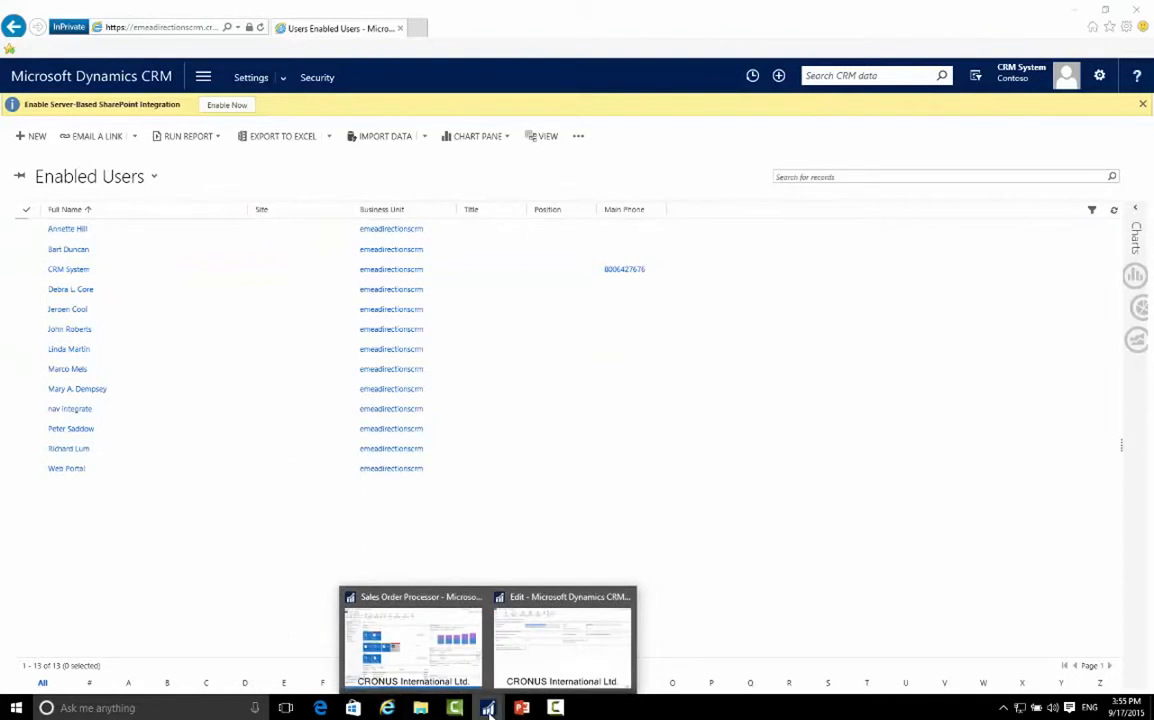
{"action": "left_click", "coordinate": [450, 672]}
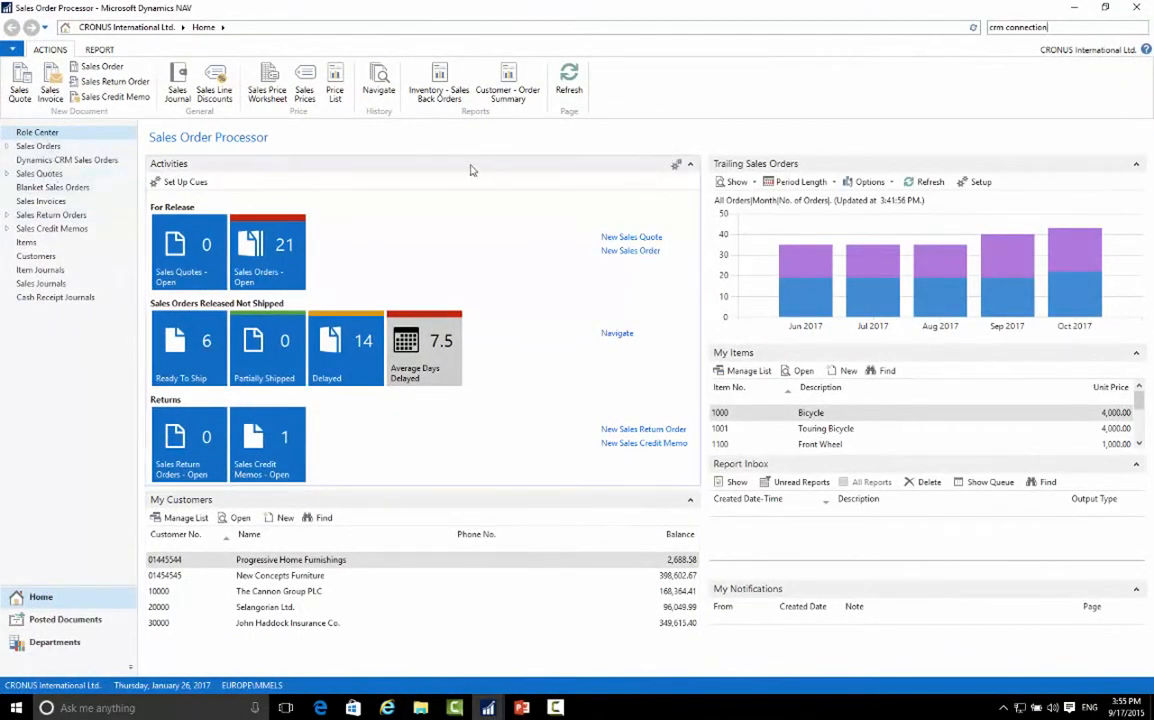
{"action": "left_click", "coordinate": [45, 642]}
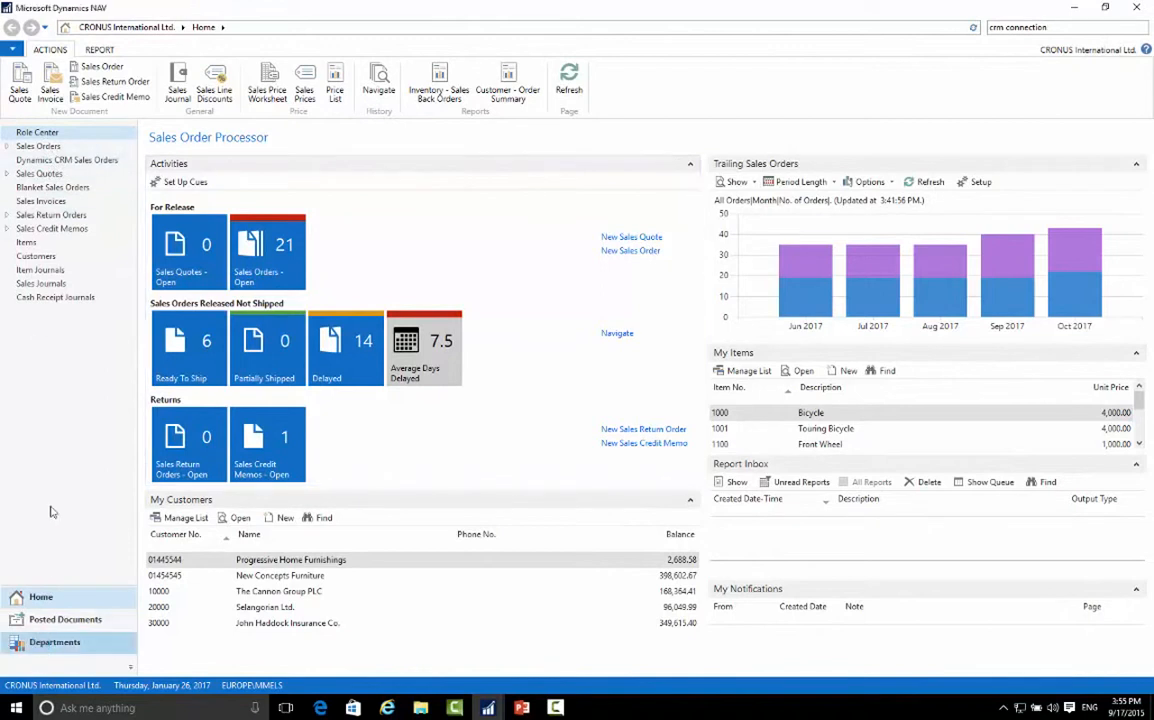
{"action": "left_click", "coordinate": [50, 96]}
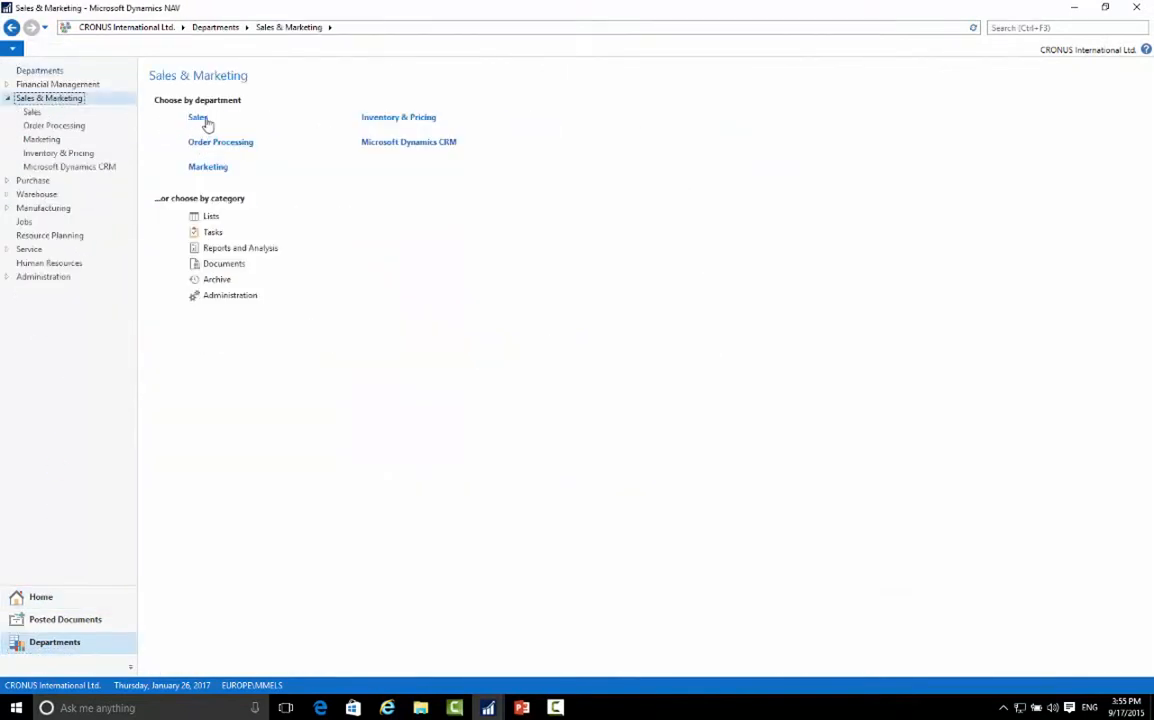
{"action": "left_click", "coordinate": [198, 118]}
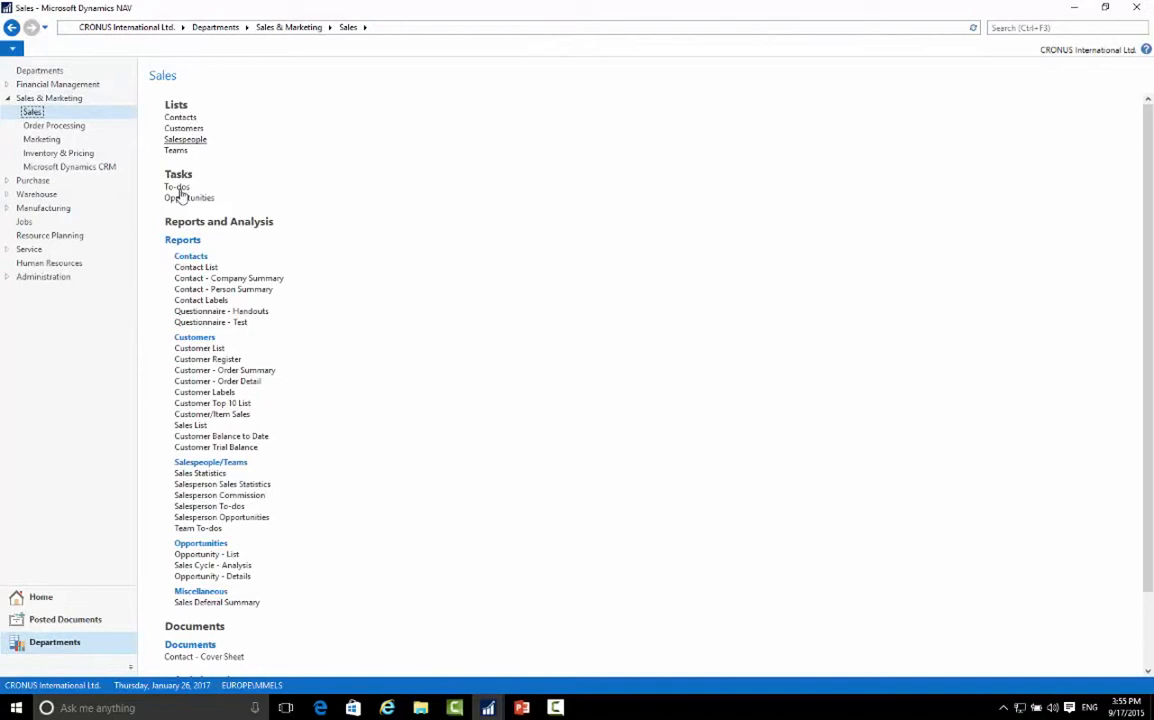
{"action": "left_click", "coordinate": [195, 141]}
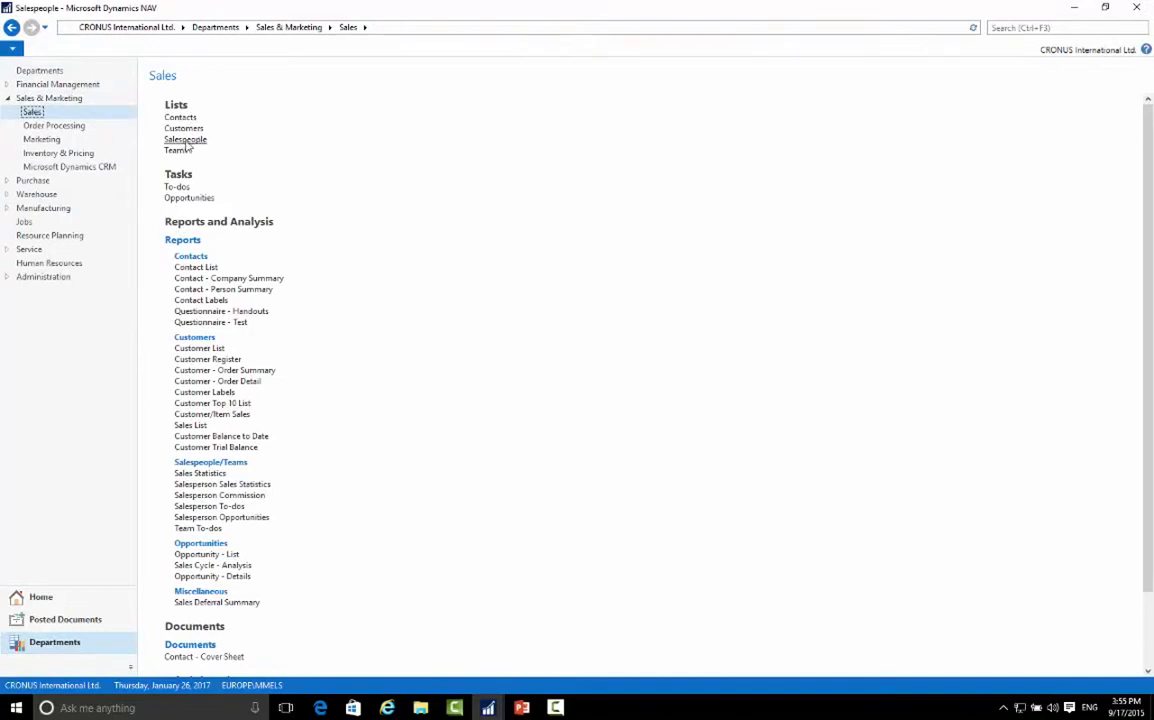
{"action": "left_click", "coordinate": [168, 204]}
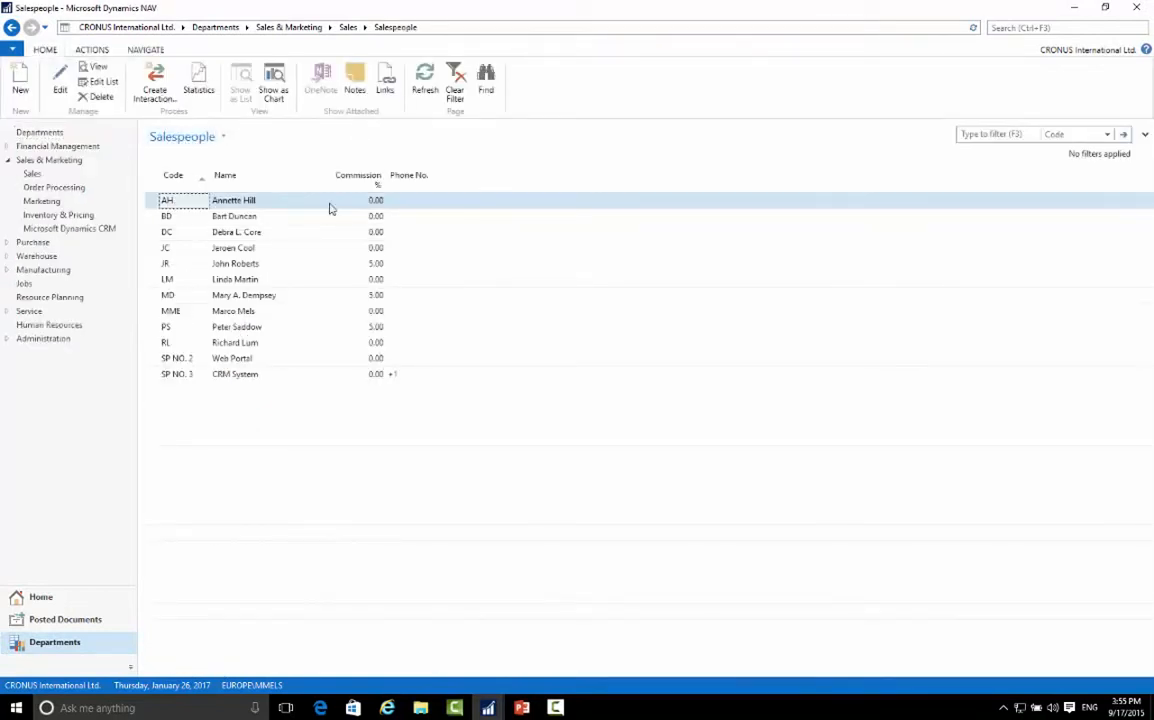
Return to Dynamics CRM, look at the Administrative Access Users view, and switch the list back to Enabled Users.
{"action": "left_click", "coordinate": [1075, 8]}
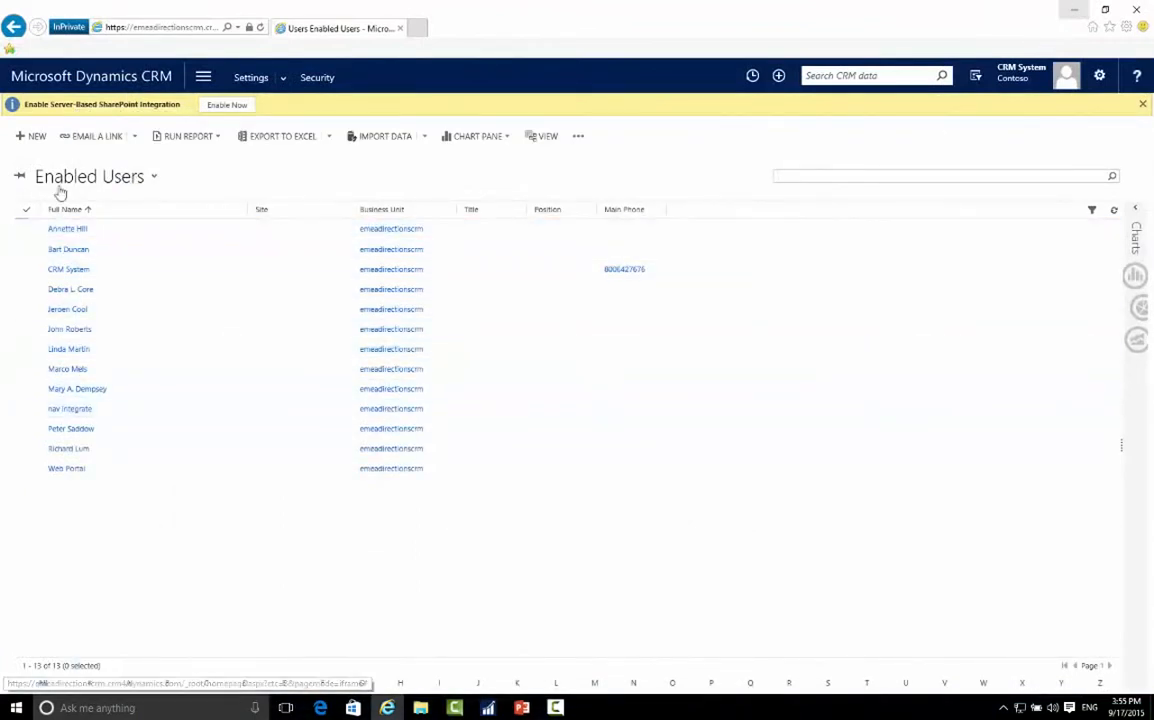
{"action": "left_click", "coordinate": [90, 178]}
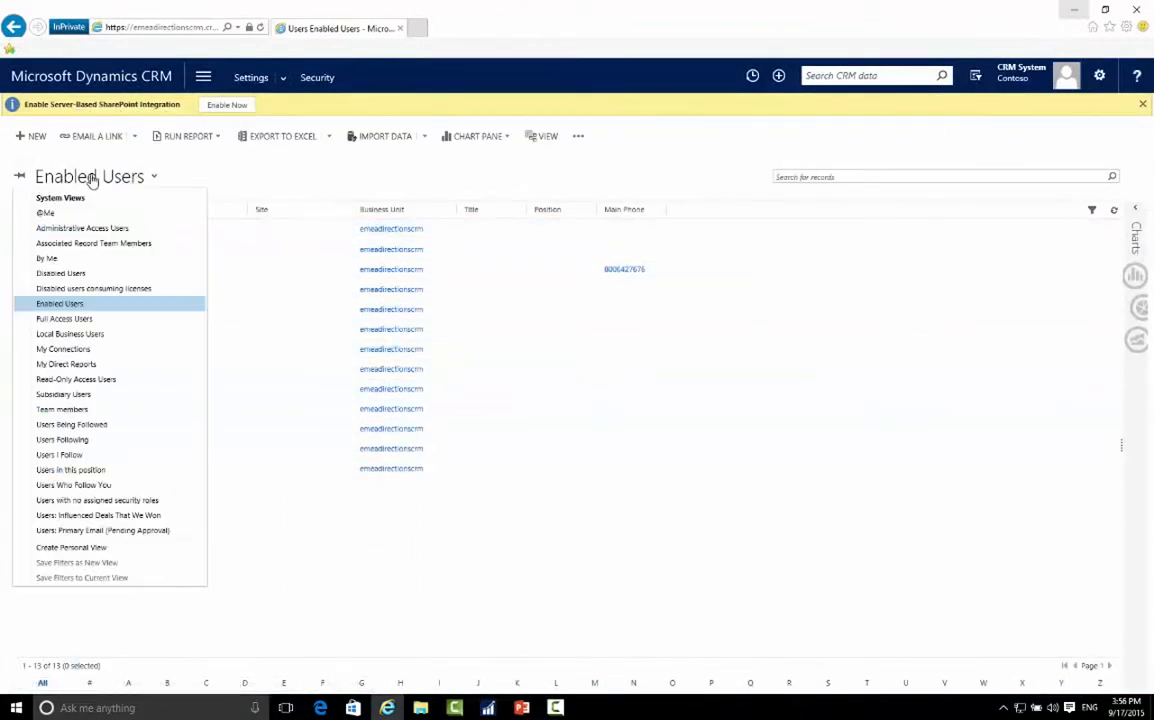
{"action": "left_click", "coordinate": [66, 229]}
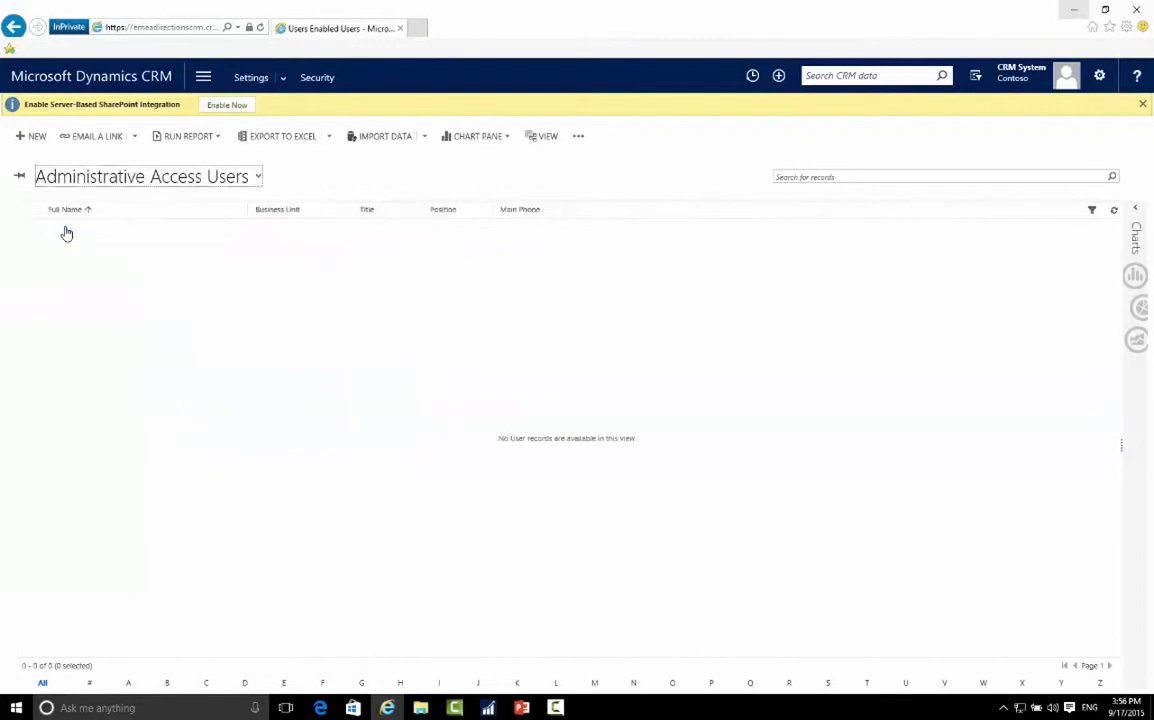
{"action": "left_click", "coordinate": [90, 180]}
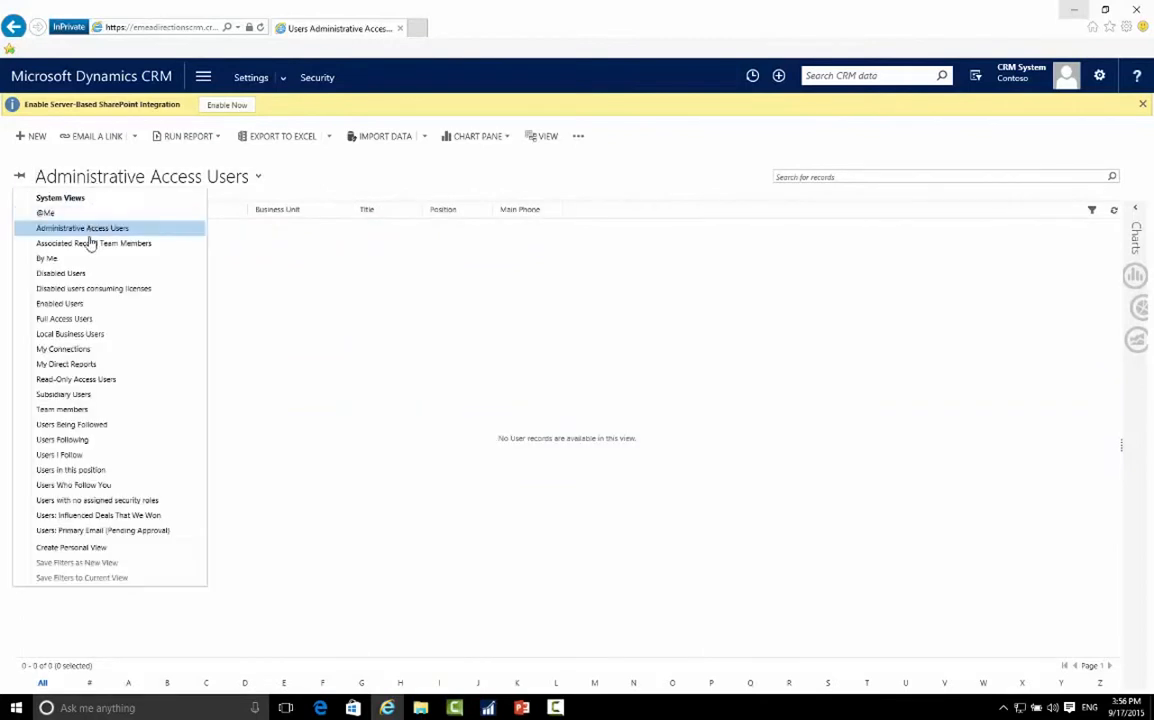
{"action": "left_click", "coordinate": [80, 305]}
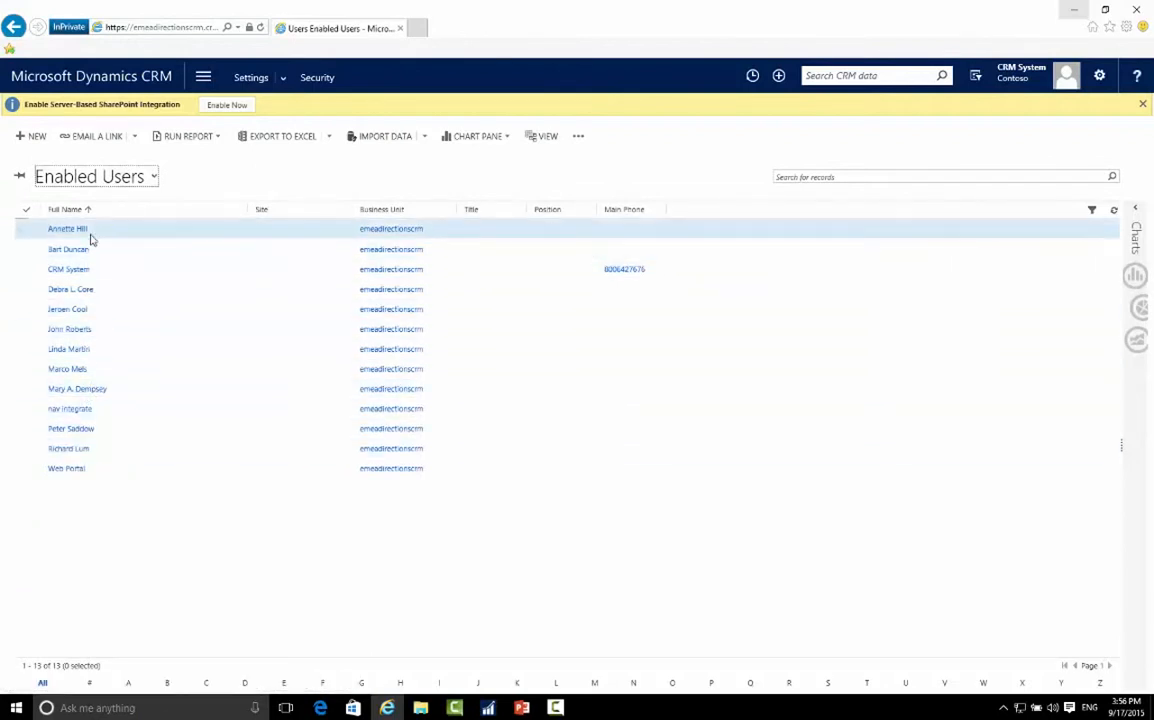
Open the nav integrate user record and examine its assigned security roles without changing them.
{"action": "left_click", "coordinate": [79, 410]}
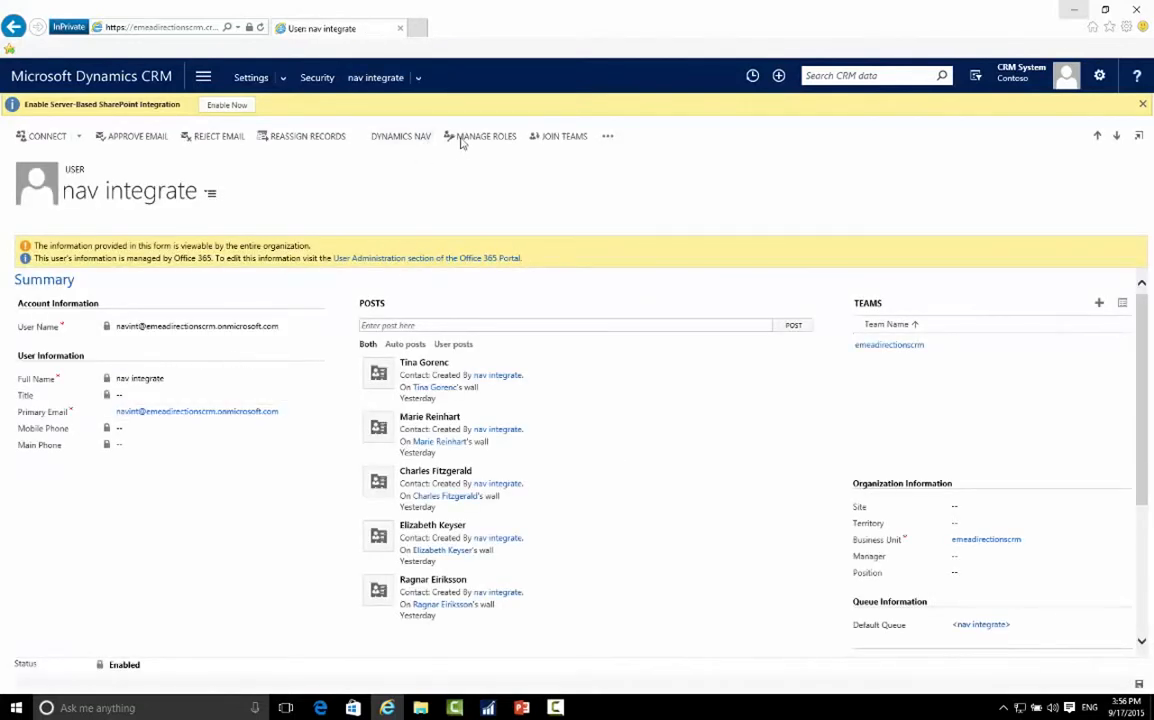
{"action": "left_click", "coordinate": [465, 139]}
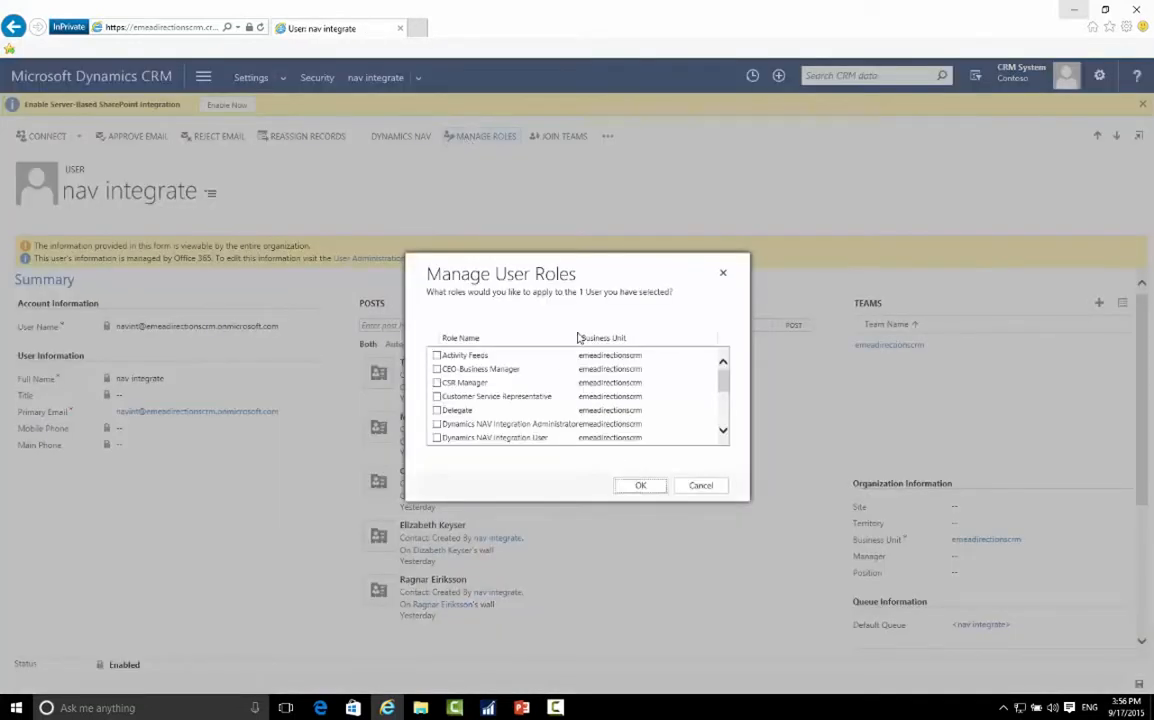
{"action": "left_click_drag", "start_coordinate": [726, 388], "coordinate": [727, 415]}
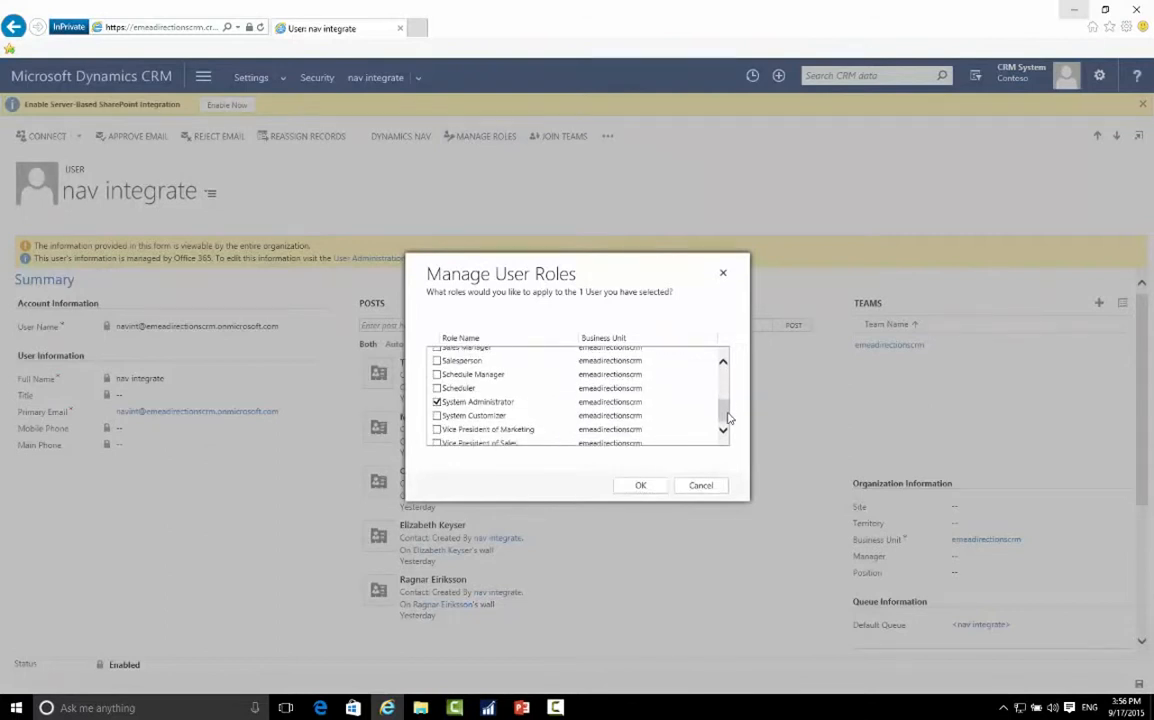
{"action": "left_click", "coordinate": [700, 487]}
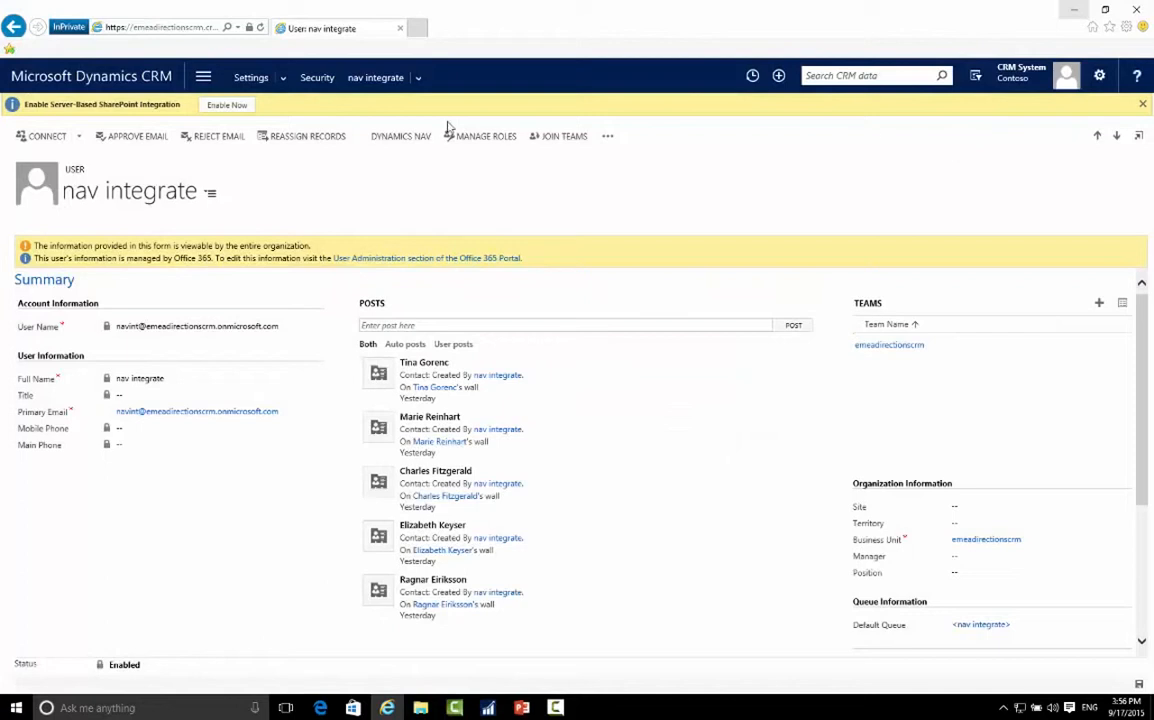
Return to the Enabled Users list in the Security settings, and switch to the Microsoft Dynamics CRM Connection Setup window in Dynamics NAV.
{"action": "left_click", "coordinate": [316, 80]}
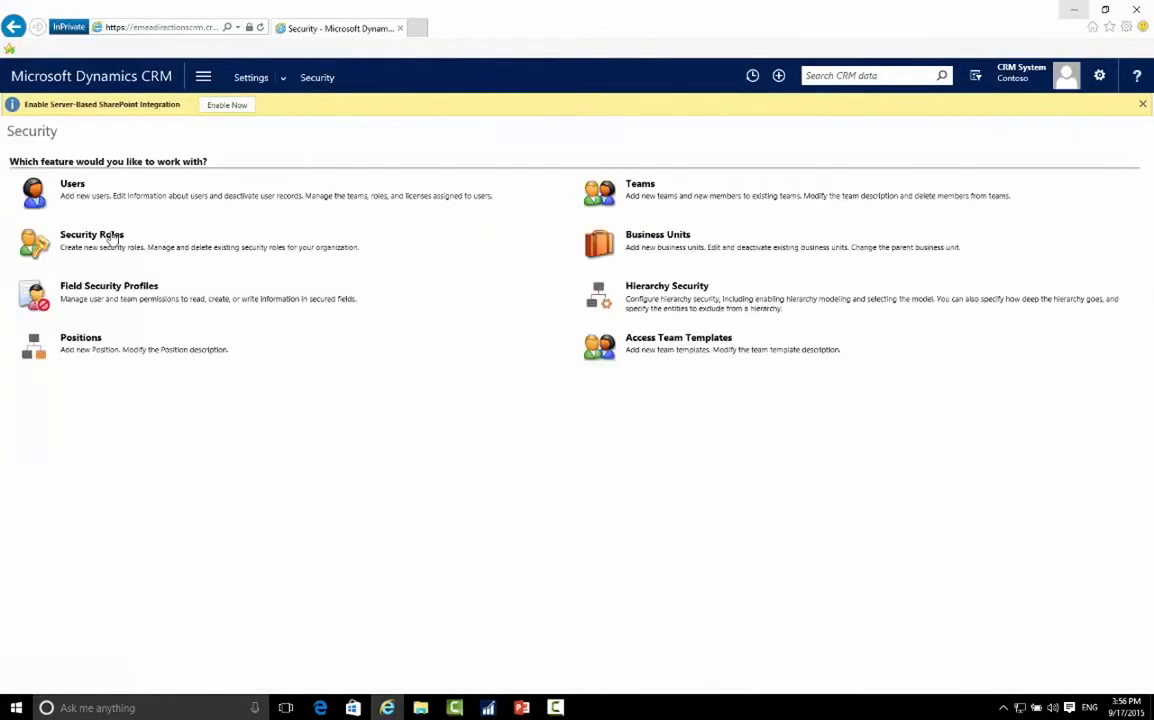
{"action": "left_click", "coordinate": [69, 189]}
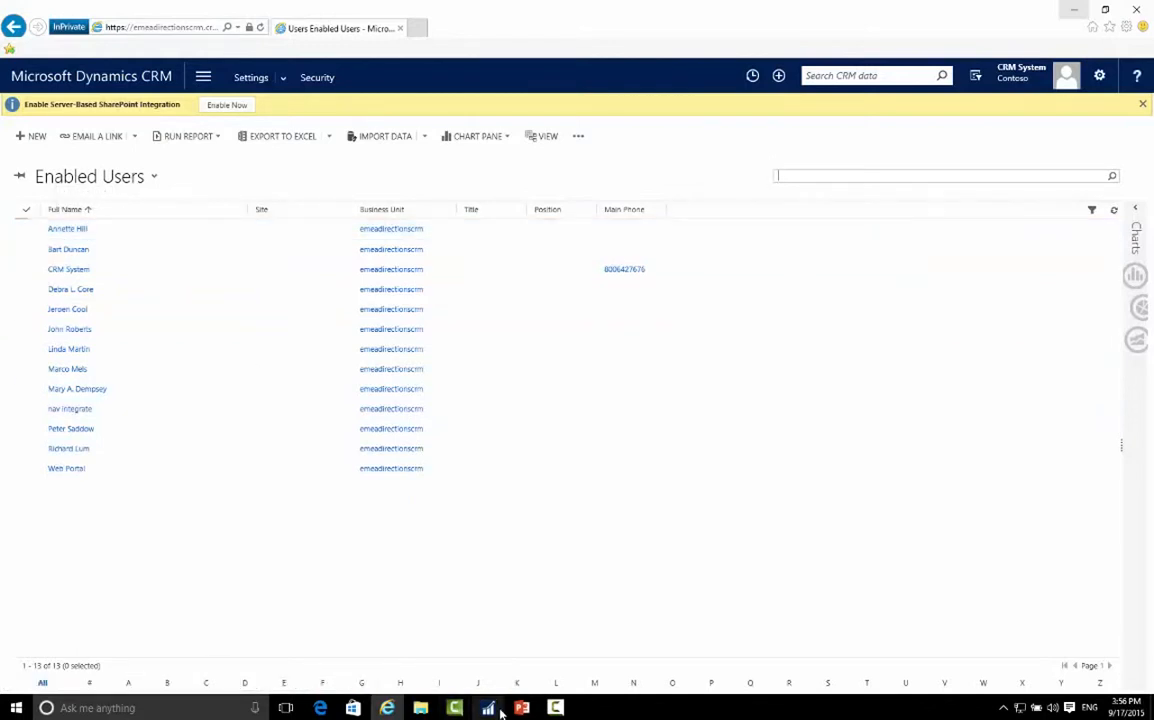
{"action": "mouse_move", "coordinate": [492, 709]}
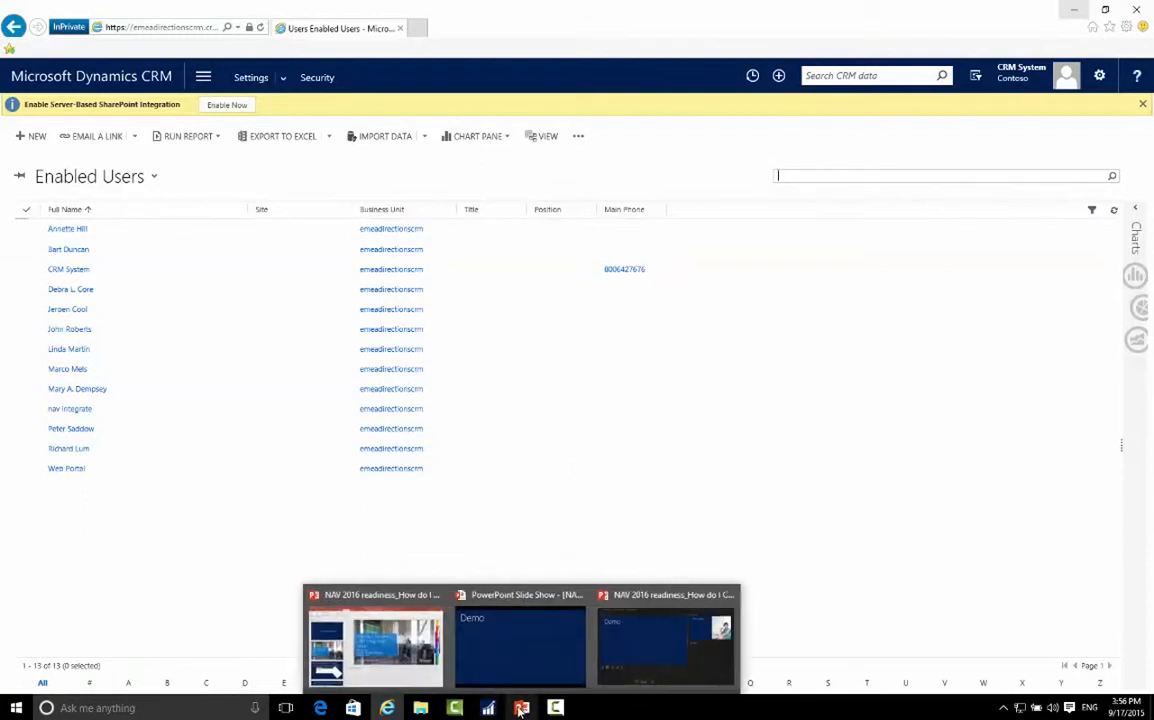
{"action": "mouse_move", "coordinate": [489, 709]}
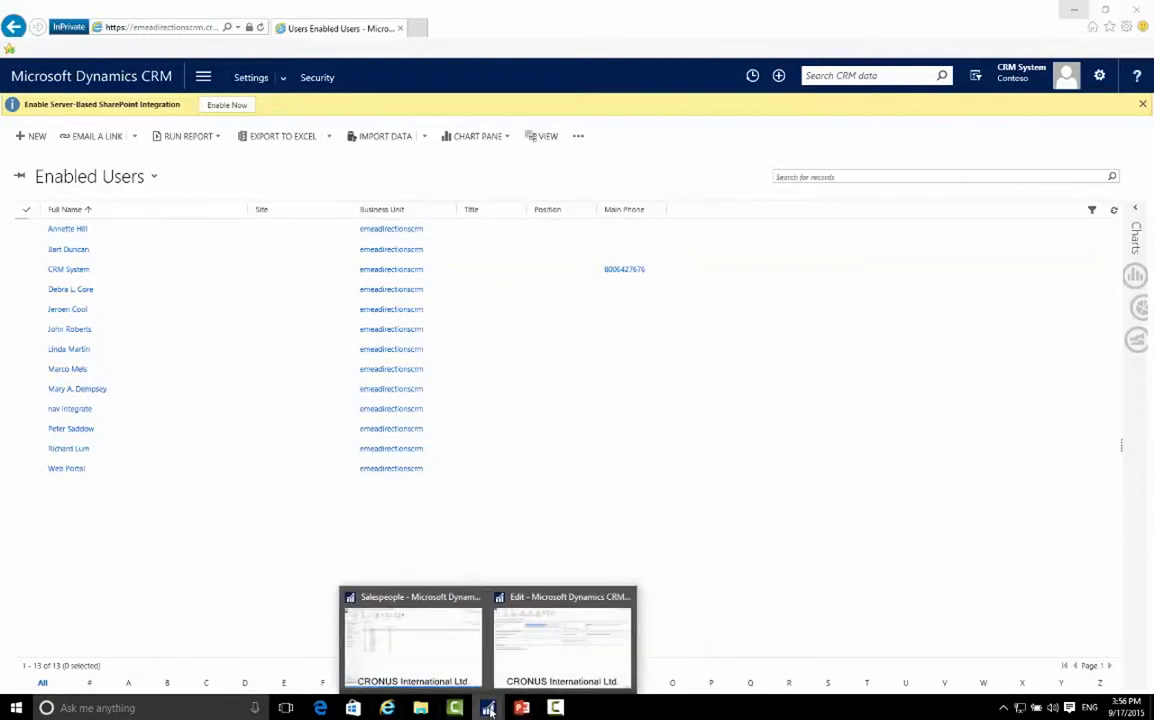
{"action": "left_click", "coordinate": [525, 679]}
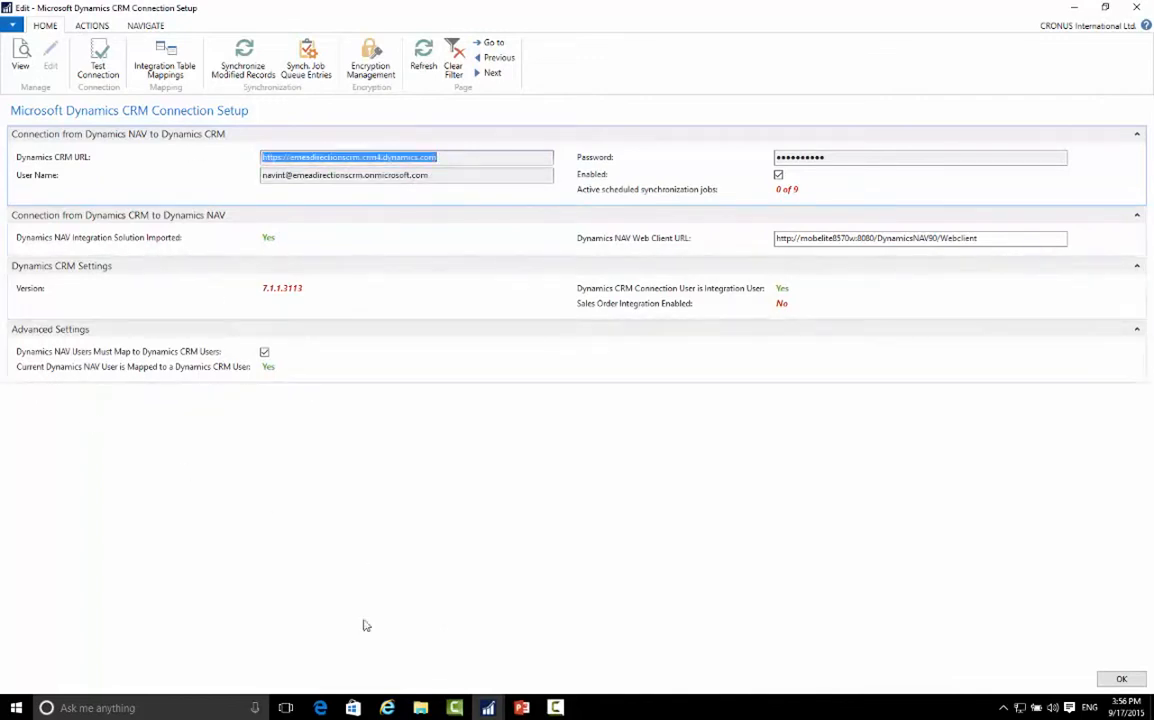
Switch to Dynamics CRM in the browser, examine its web address up to crm4.dynamics.com, and return to the NAV connection setup.
{"action": "left_click", "coordinate": [387, 707]}
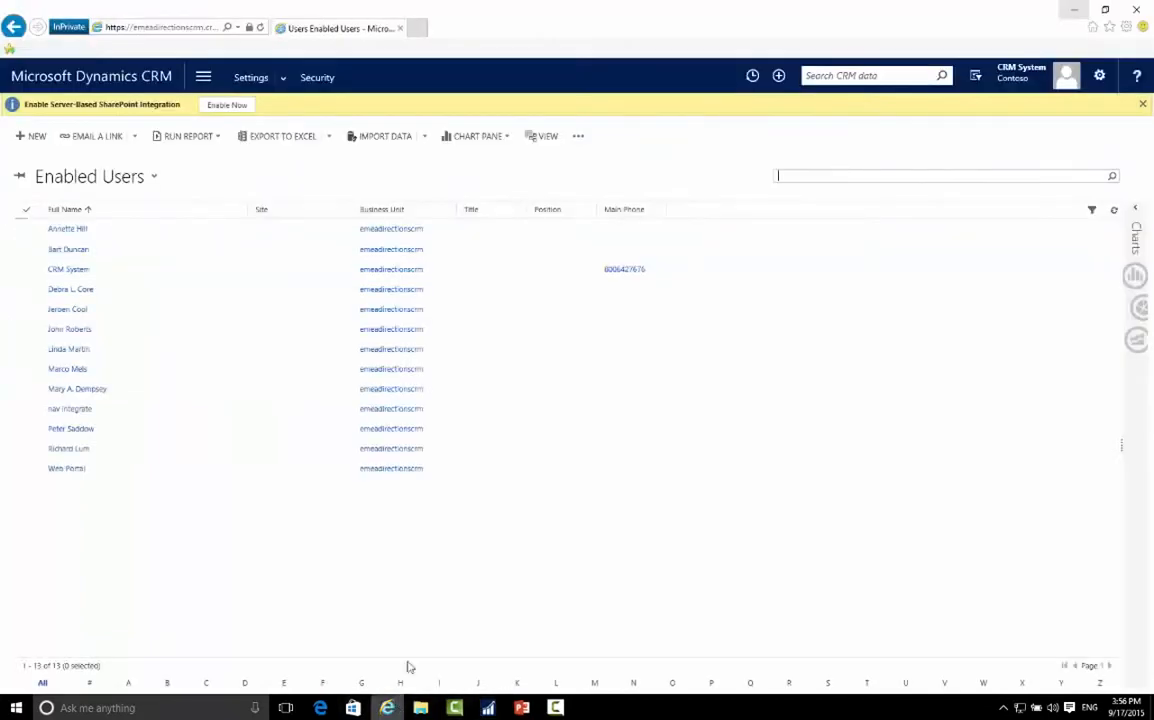
{"action": "left_click", "coordinate": [173, 29]}
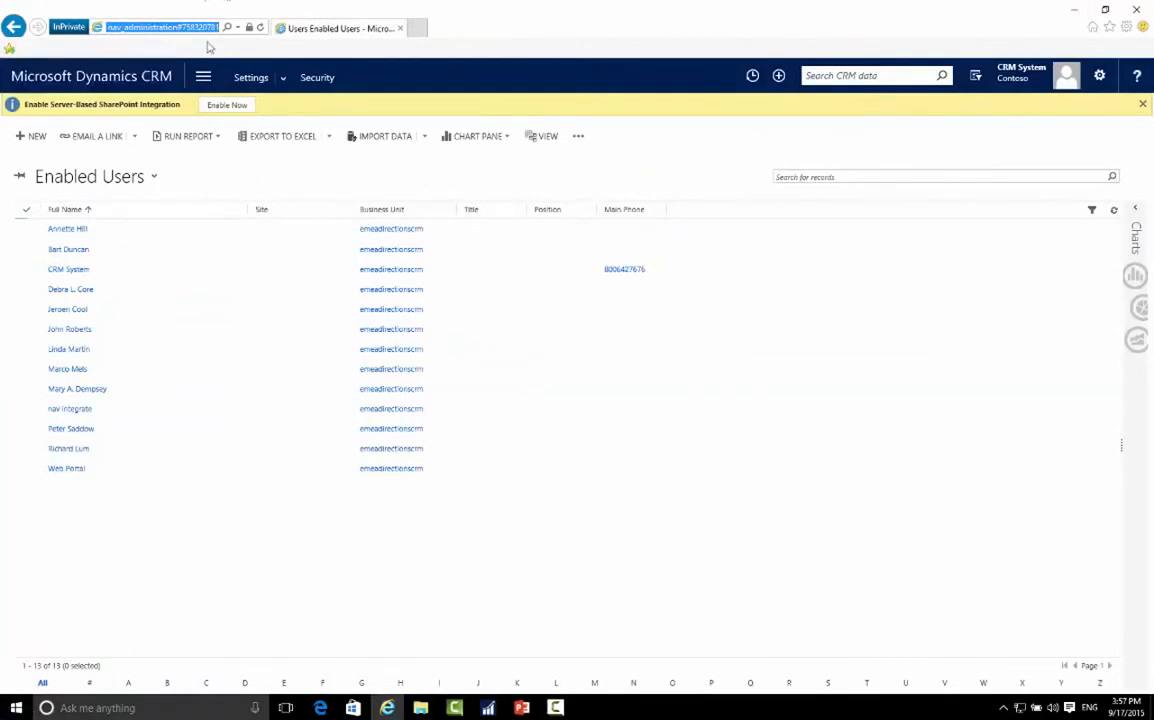
{"action": "left_click_drag", "start_coordinate": [194, 28], "coordinate": [6, 19]}
{"action": "key", "text": "ctrl+c"}
{"action": "left_click", "coordinate": [133, 22]}
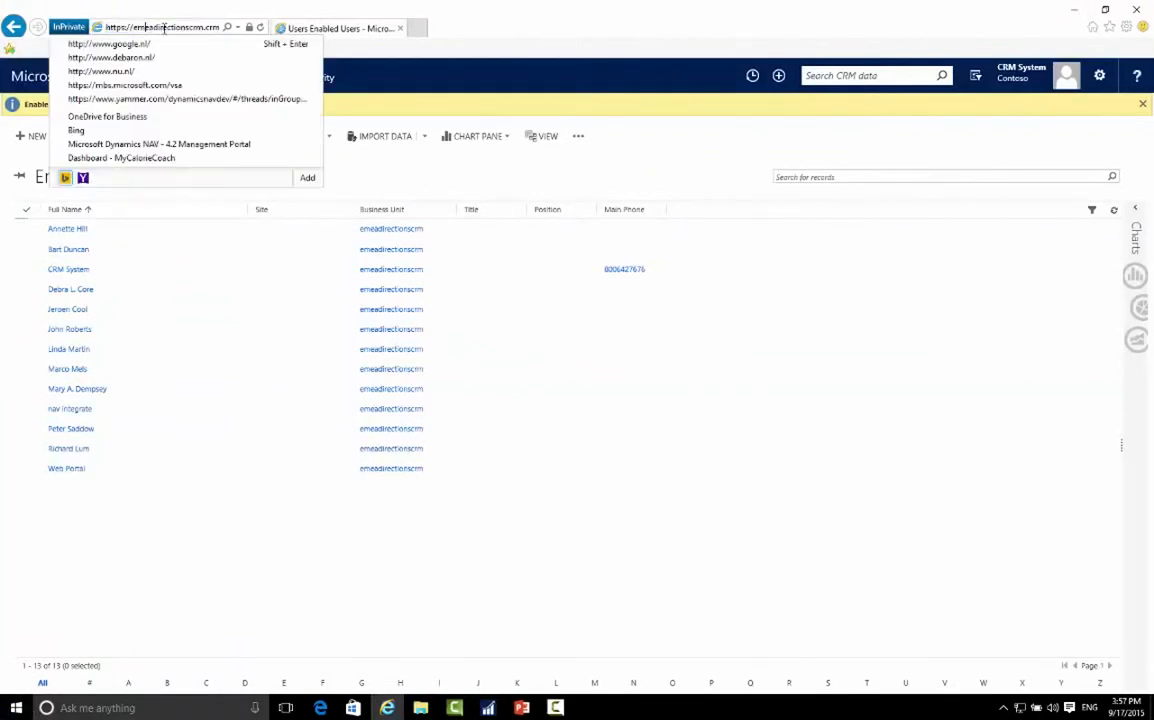
{"action": "key", "text": "Right"}
{"action": "key", "text": "Right"}
{"action": "key", "text": "Right"}
{"action": "key", "text": "Right"}
{"action": "key", "text": "Right"}
{"action": "key", "text": "Right"}
{"action": "key", "text": "Right"}
{"action": "key", "text": "Right"}
{"action": "key", "text": "Right"}
{"action": "key", "text": "Right"}
{"action": "key", "text": "Right"}
{"action": "key", "text": "Right"}
{"action": "key", "text": "Right"}
{"action": "key", "text": "Right"}
{"action": "key", "text": "Right"}
{"action": "key", "text": "Right"}
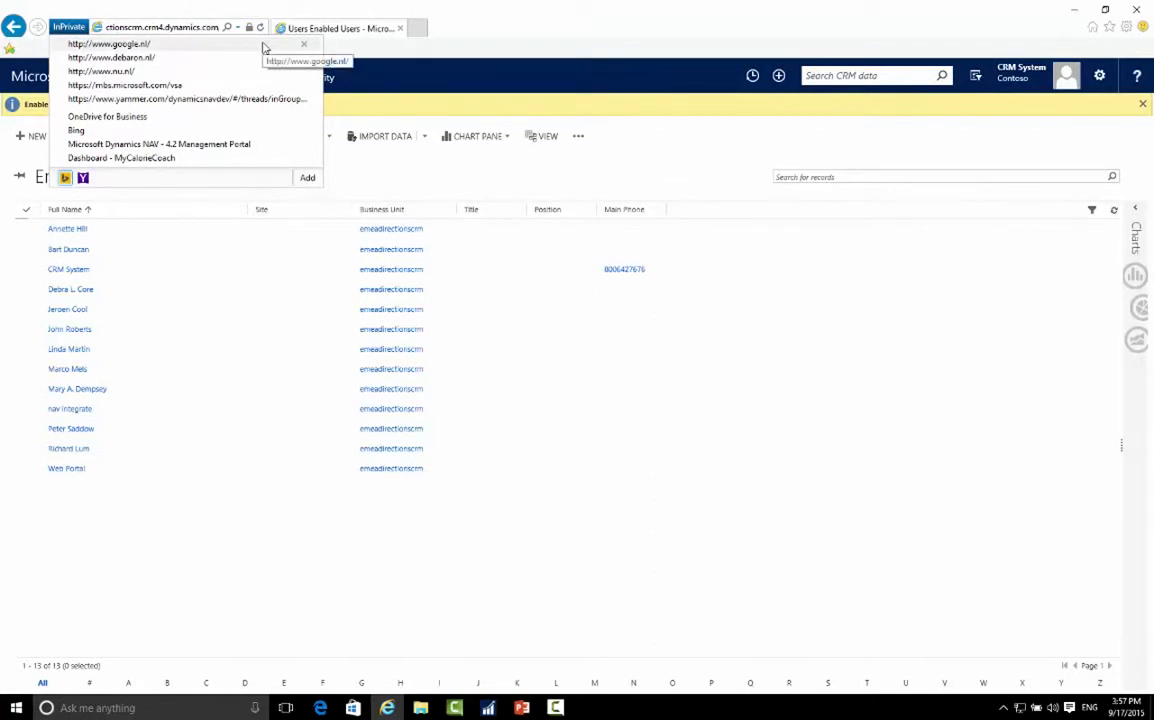
{"action": "key", "text": "Right"}
{"action": "key", "text": "Right"}
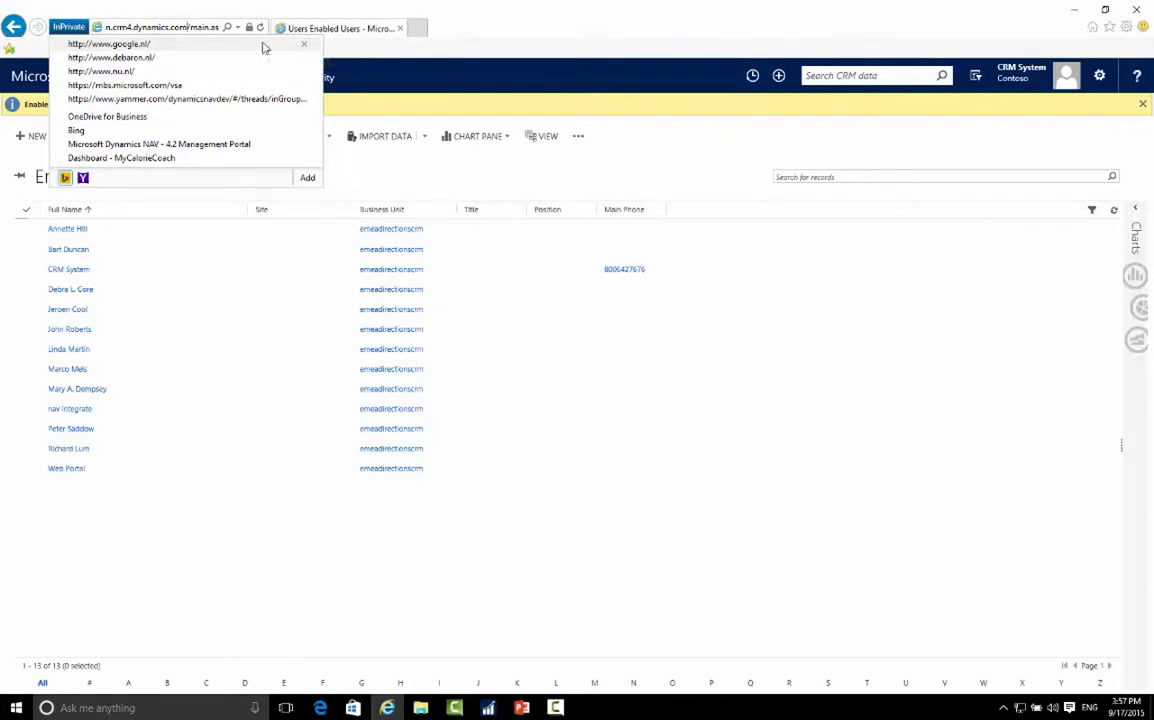
{"action": "key", "text": "BackSpace"}
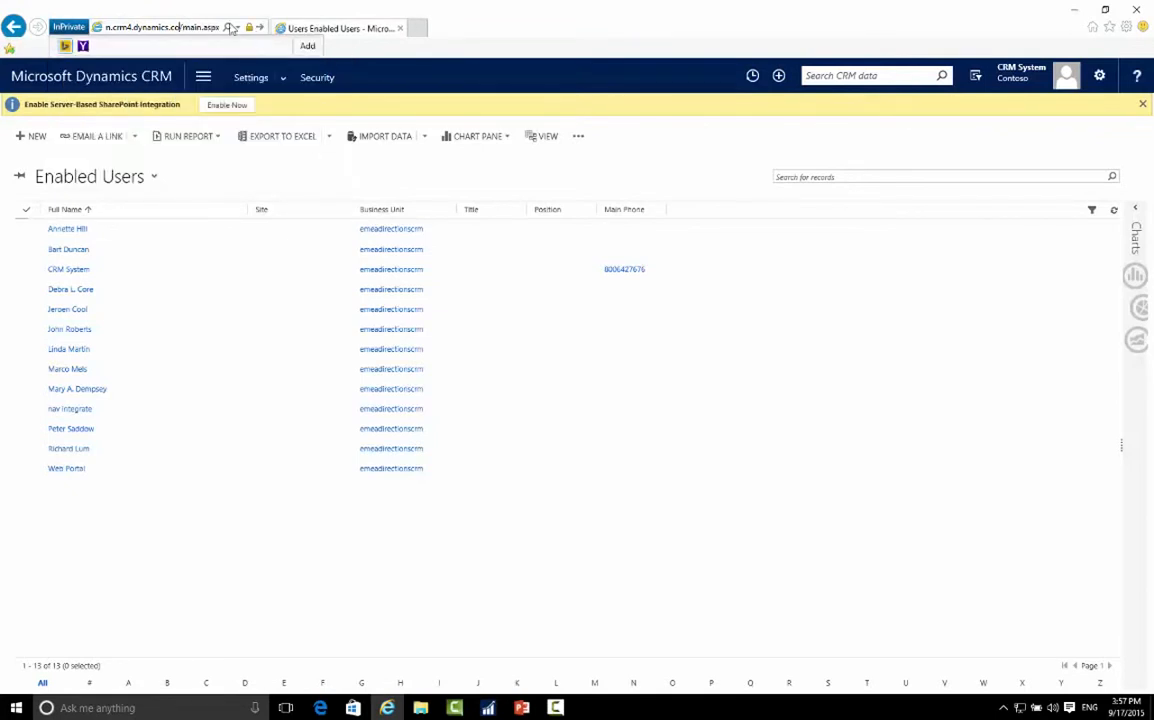
{"action": "type", "text": "m"}
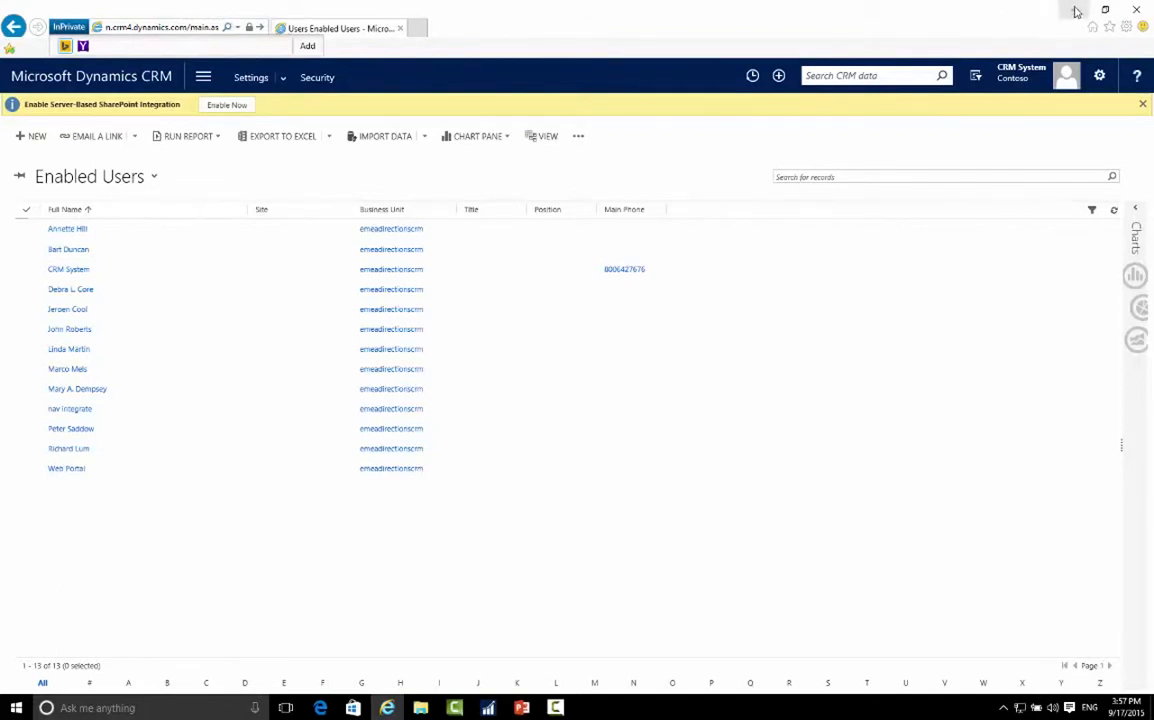
{"action": "left_click", "coordinate": [183, 24]}
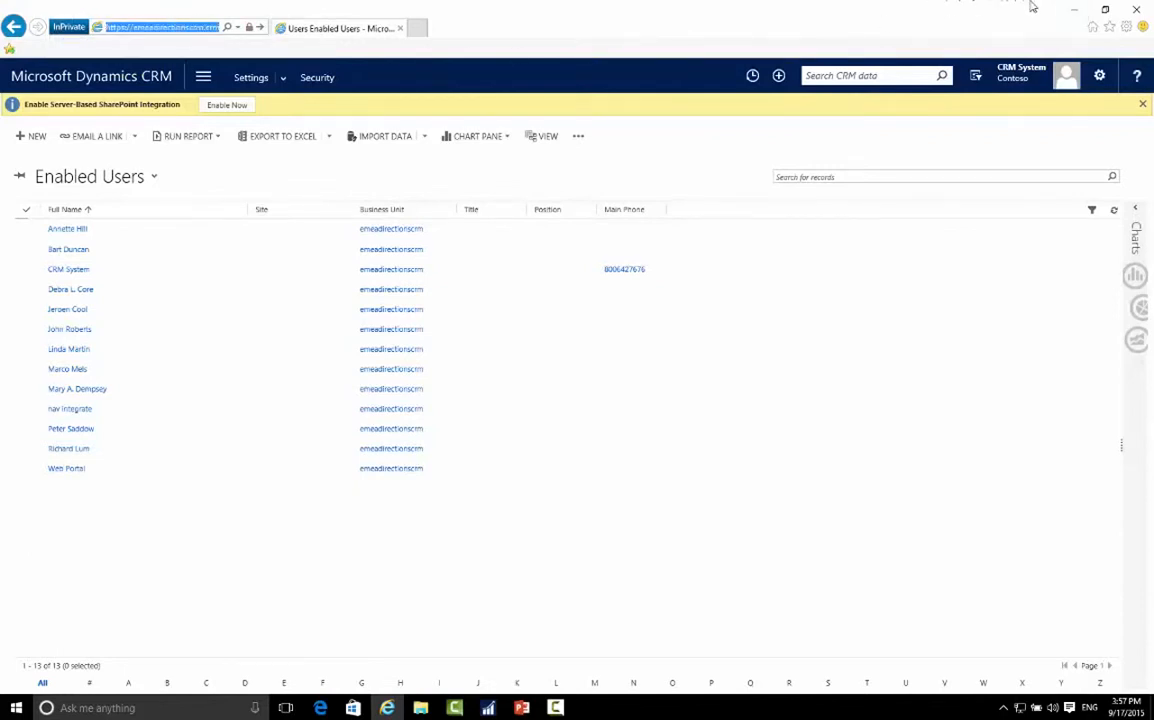
{"action": "left_click", "coordinate": [1073, 9]}
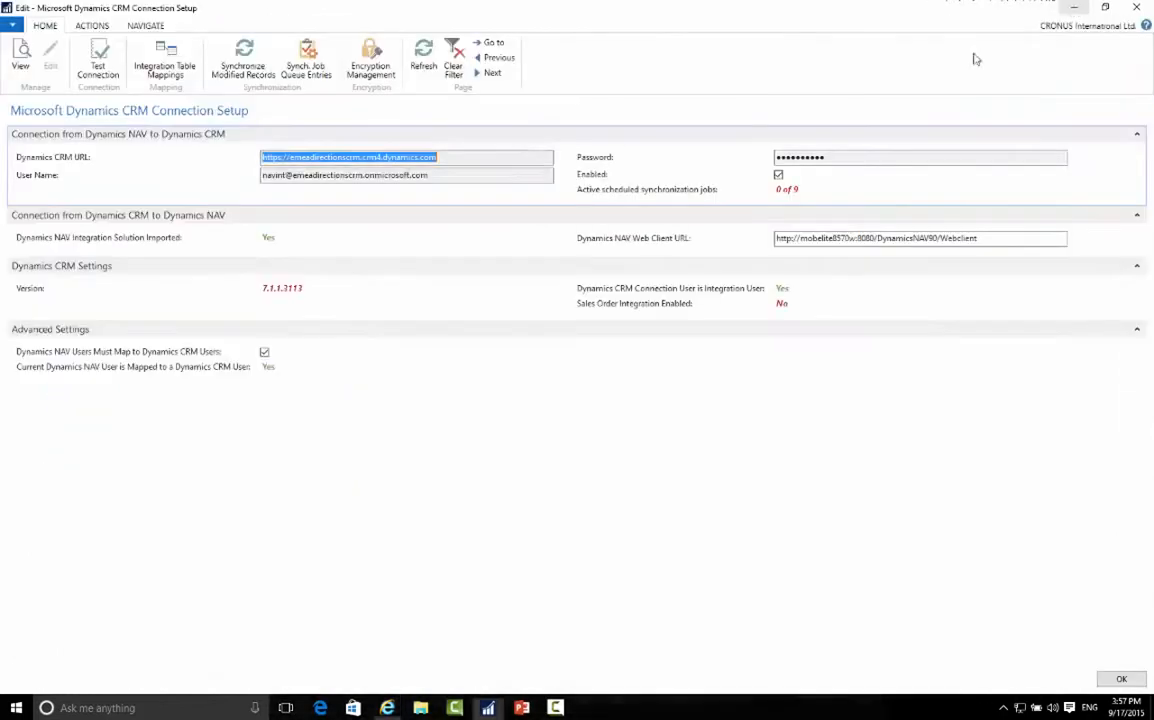
Examine the connection's user name and check whether the current Dynamics NAV user is mapped to a Dynamics CRM user.
{"action": "left_click", "coordinate": [370, 174]}
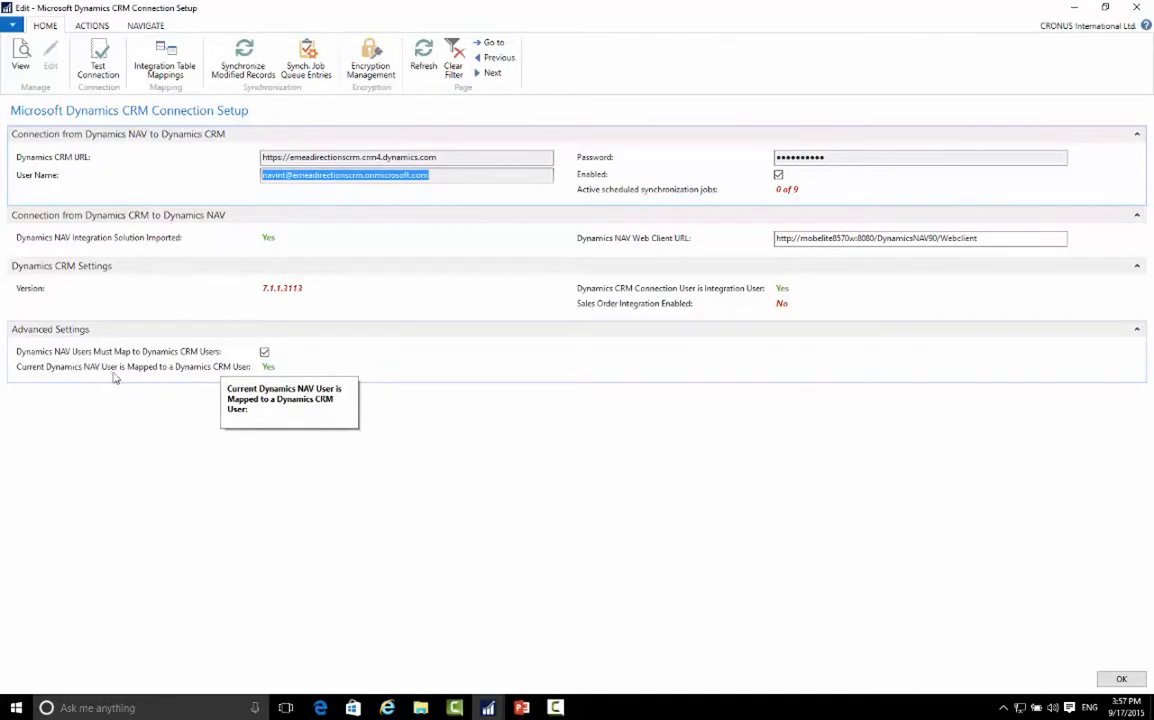
{"action": "left_click", "coordinate": [267, 369]}
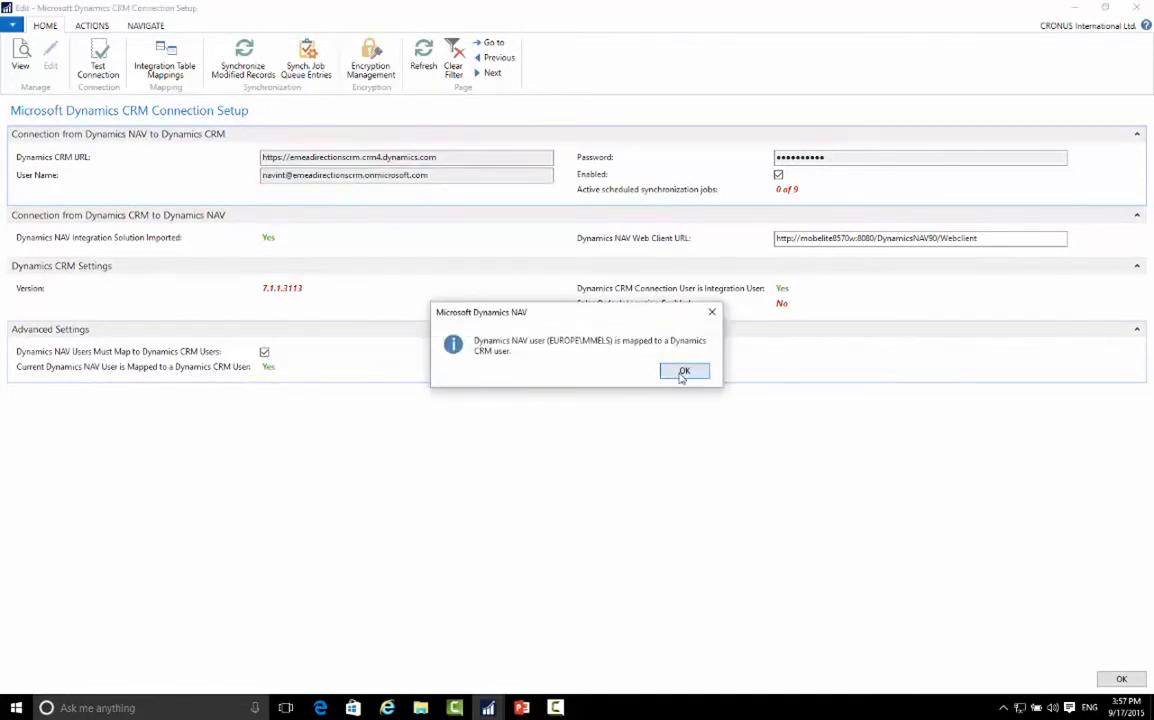
{"action": "left_click", "coordinate": [679, 372]}
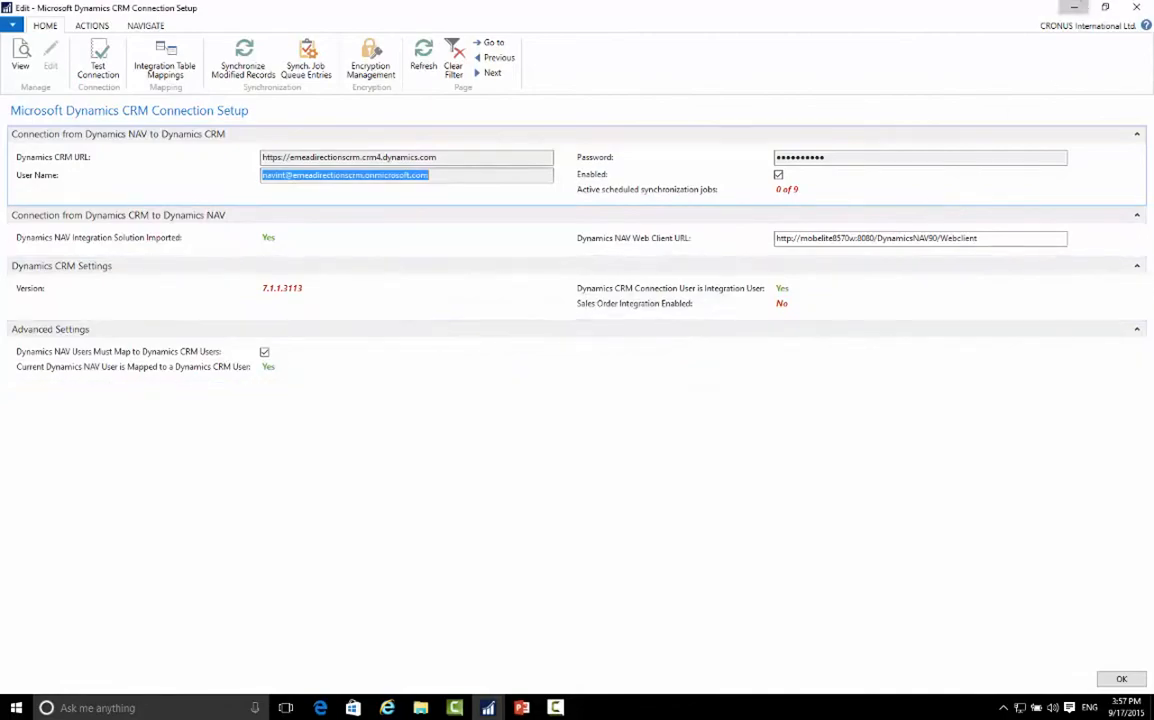
Switch to the main Dynamics NAV window, search for "users" and open the Users list under IT Administration.
{"action": "left_click", "coordinate": [1074, 7]}
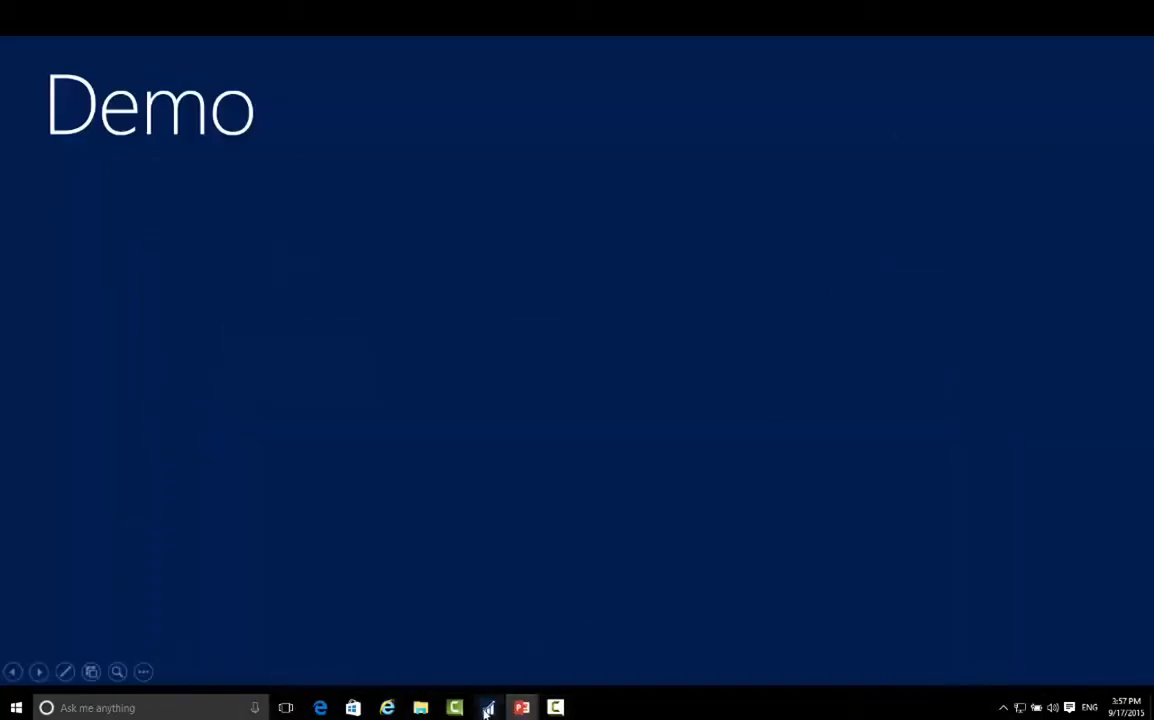
{"action": "mouse_move", "coordinate": [489, 704]}
{"action": "left_click", "coordinate": [464, 676]}
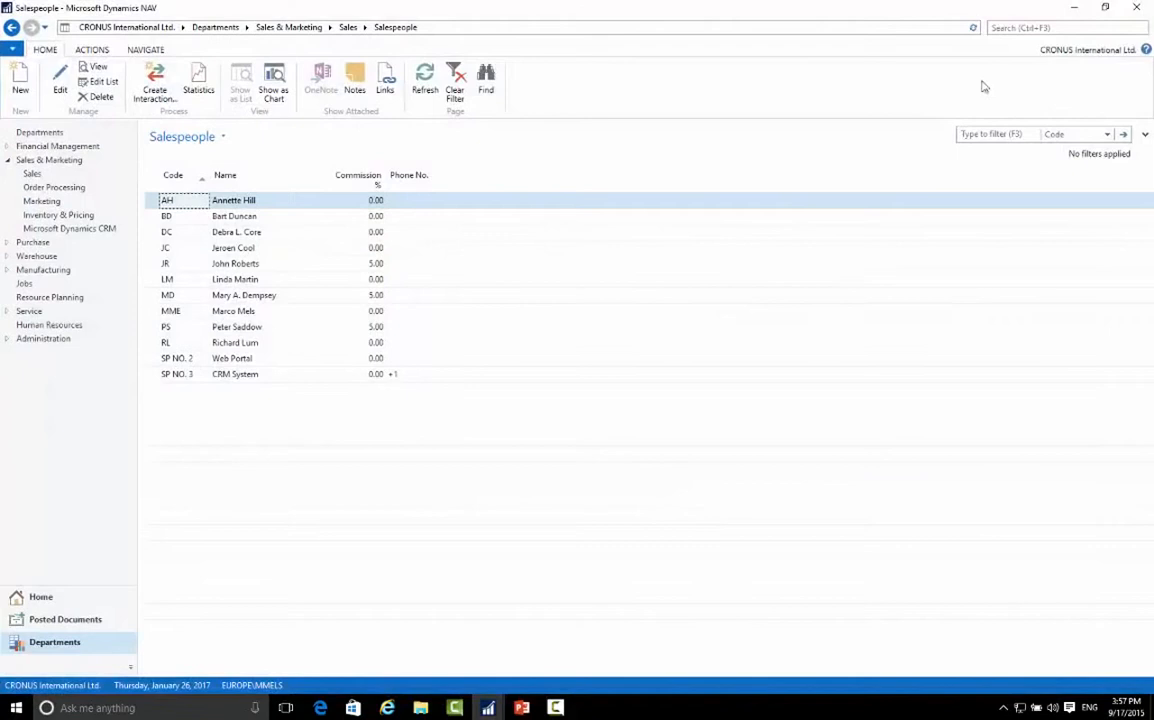
{"action": "left_click", "coordinate": [1010, 28]}
{"action": "type", "text": "users"}
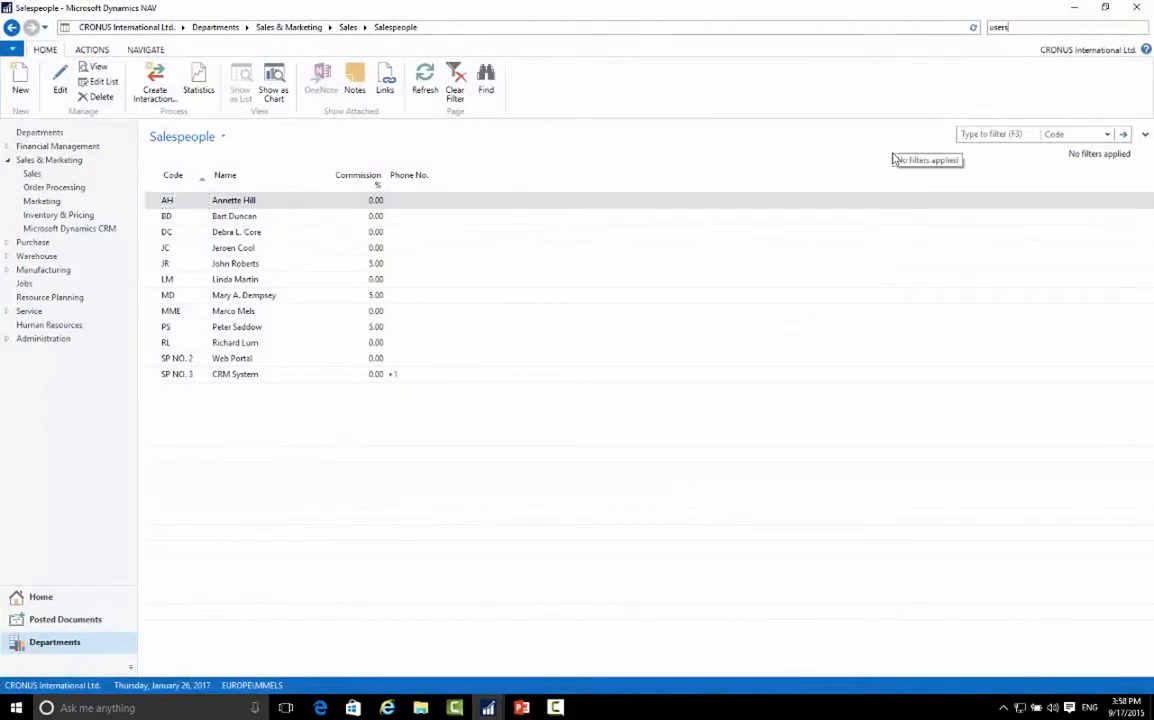
{"action": "left_click", "coordinate": [818, 48]}
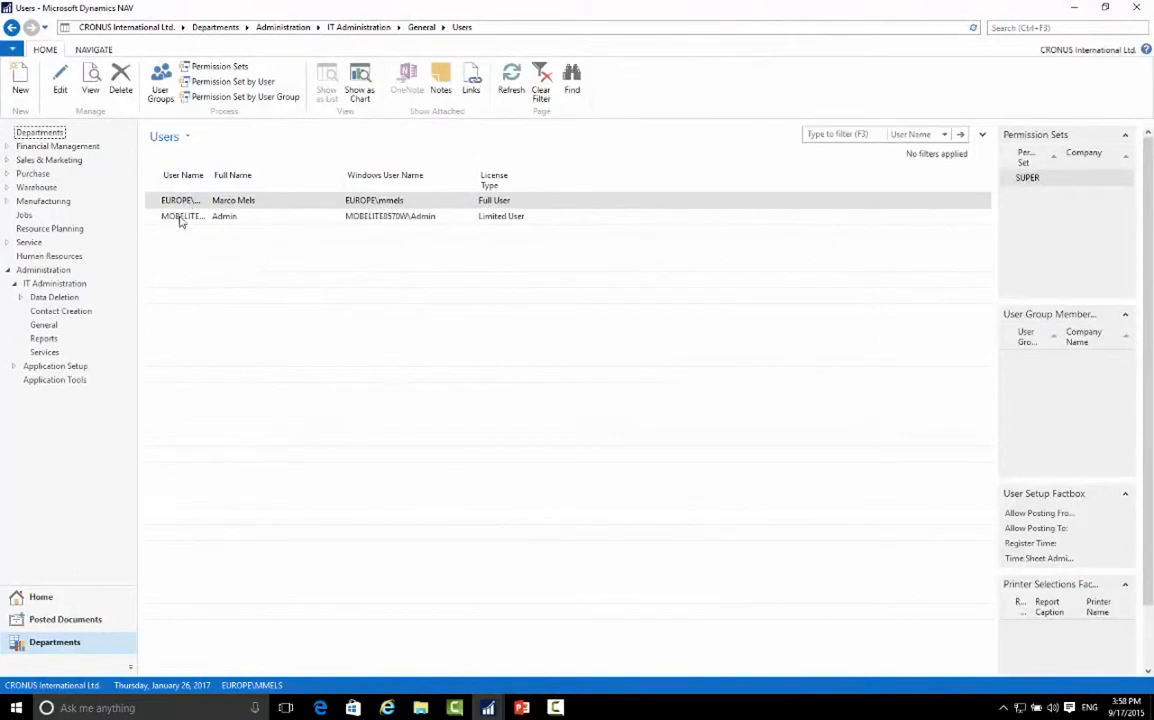
Open the card of the Full User account, examine its Office 365 authentication email, and close the card without changes.
{"action": "left_click", "coordinate": [181, 220]}
{"action": "left_click", "coordinate": [189, 202]}
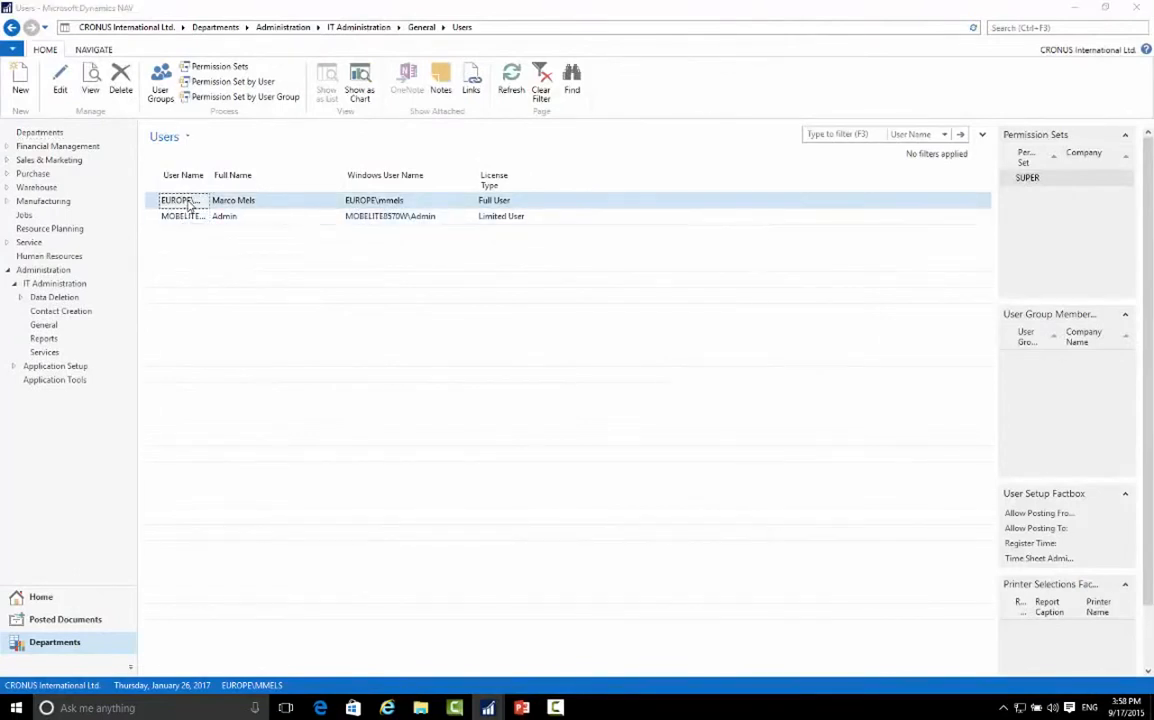
{"action": "double_click", "coordinate": [189, 202]}
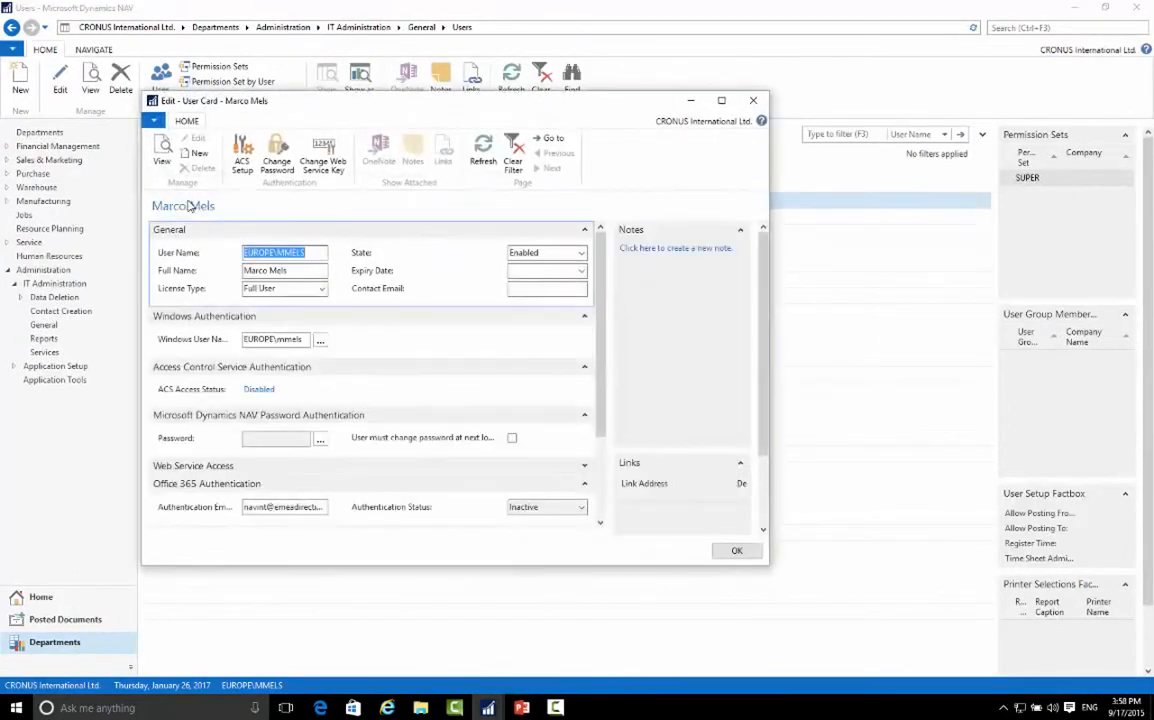
{"action": "left_click", "coordinate": [284, 509]}
{"action": "left_click_drag", "start_coordinate": [244, 507], "coordinate": [374, 513]}
{"action": "left_click_drag", "start_coordinate": [299, 506], "coordinate": [188, 510]}
{"action": "left_click_drag", "start_coordinate": [270, 506], "coordinate": [195, 509]}
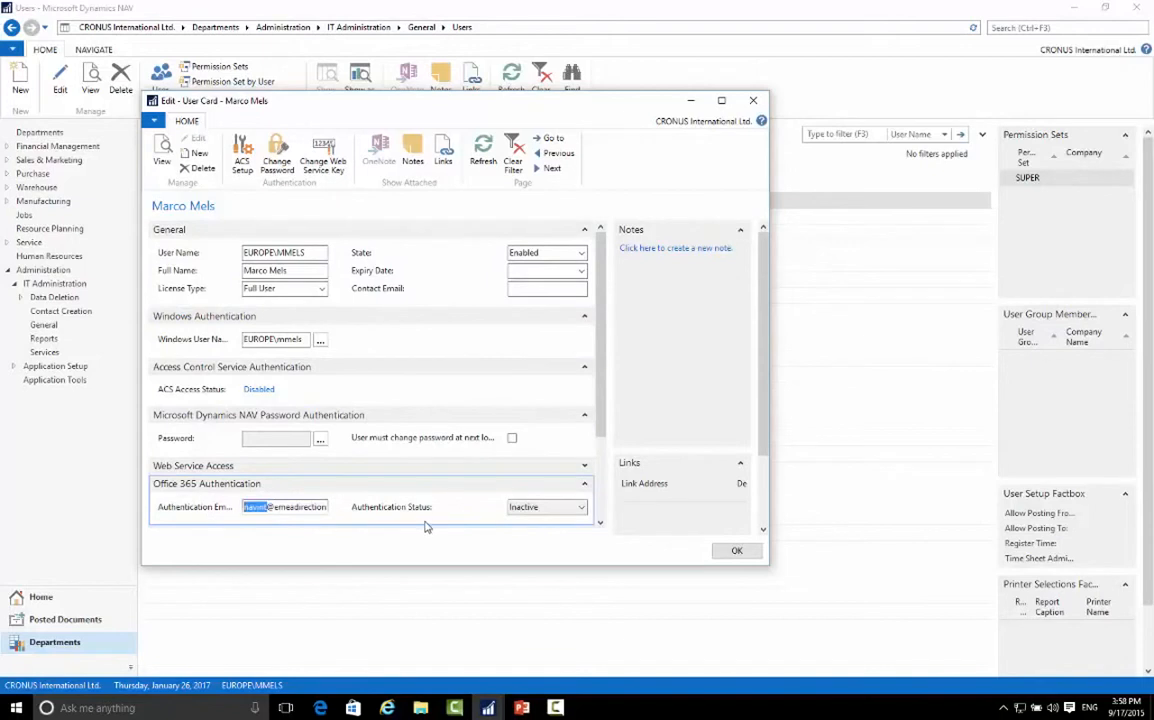
{"action": "left_click", "coordinate": [737, 553]}
Return to Microsoft Dynamics CRM Connection Setup and recheck the current NAV user's mapping to a CRM user.
{"action": "left_click", "coordinate": [1030, 28]}
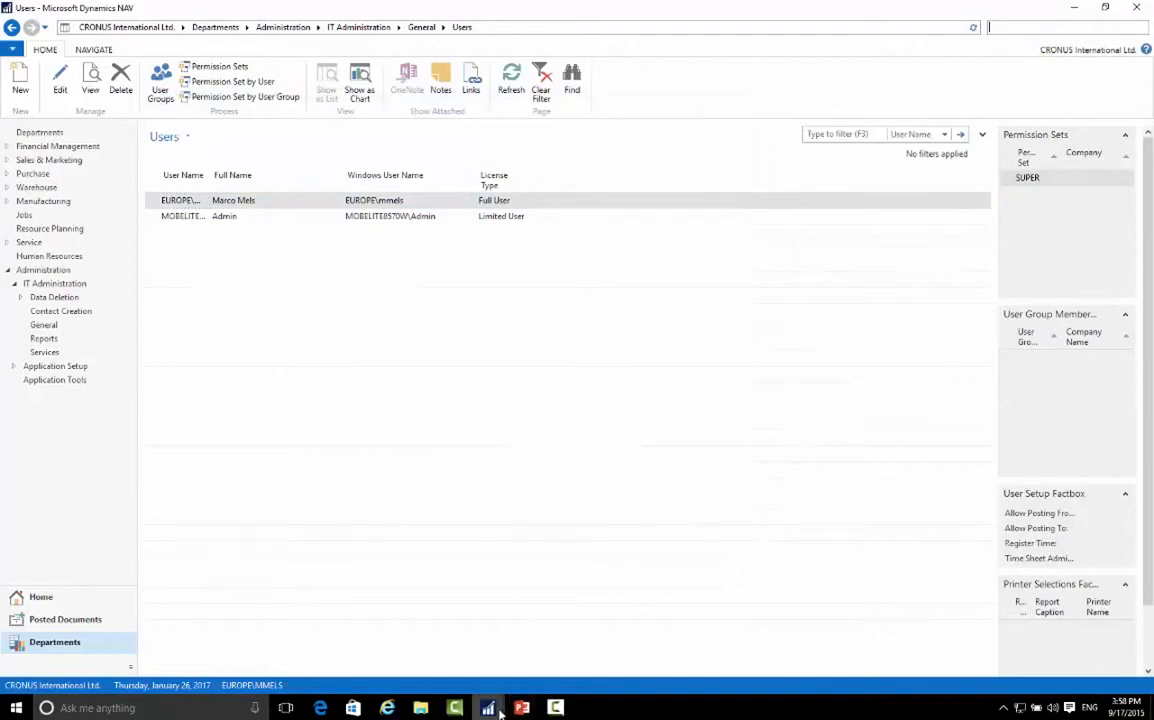
{"action": "mouse_move", "coordinate": [500, 711]}
{"action": "left_click", "coordinate": [541, 663]}
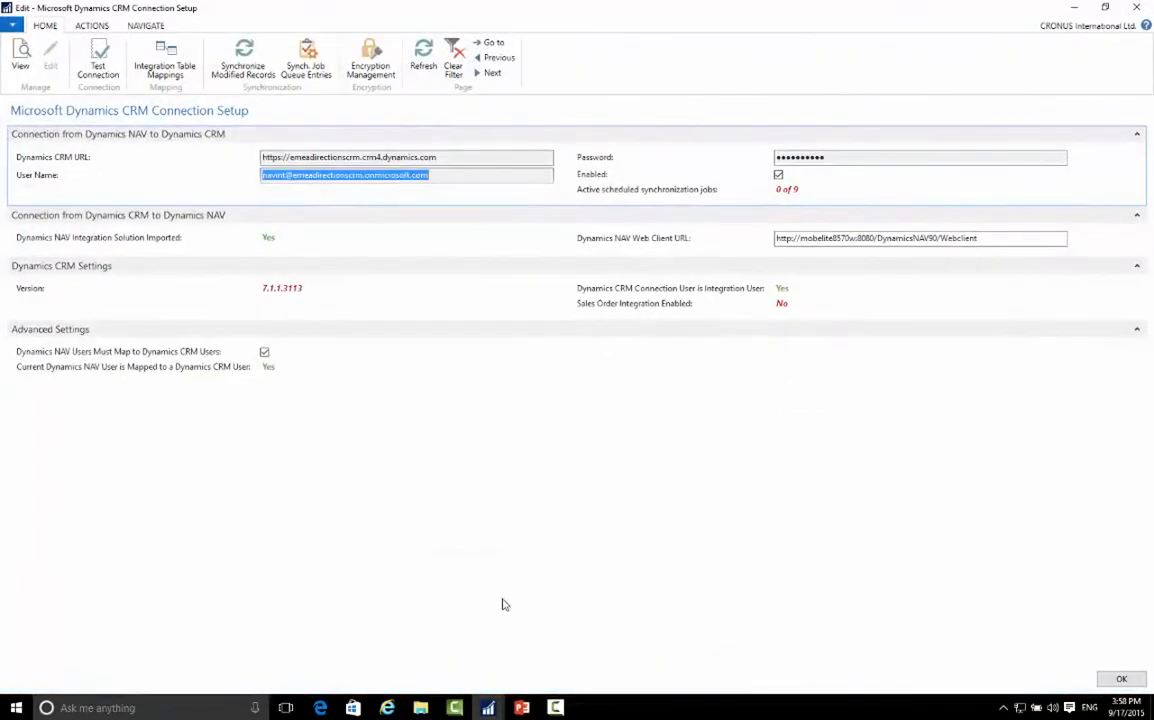
{"action": "left_click", "coordinate": [268, 368]}
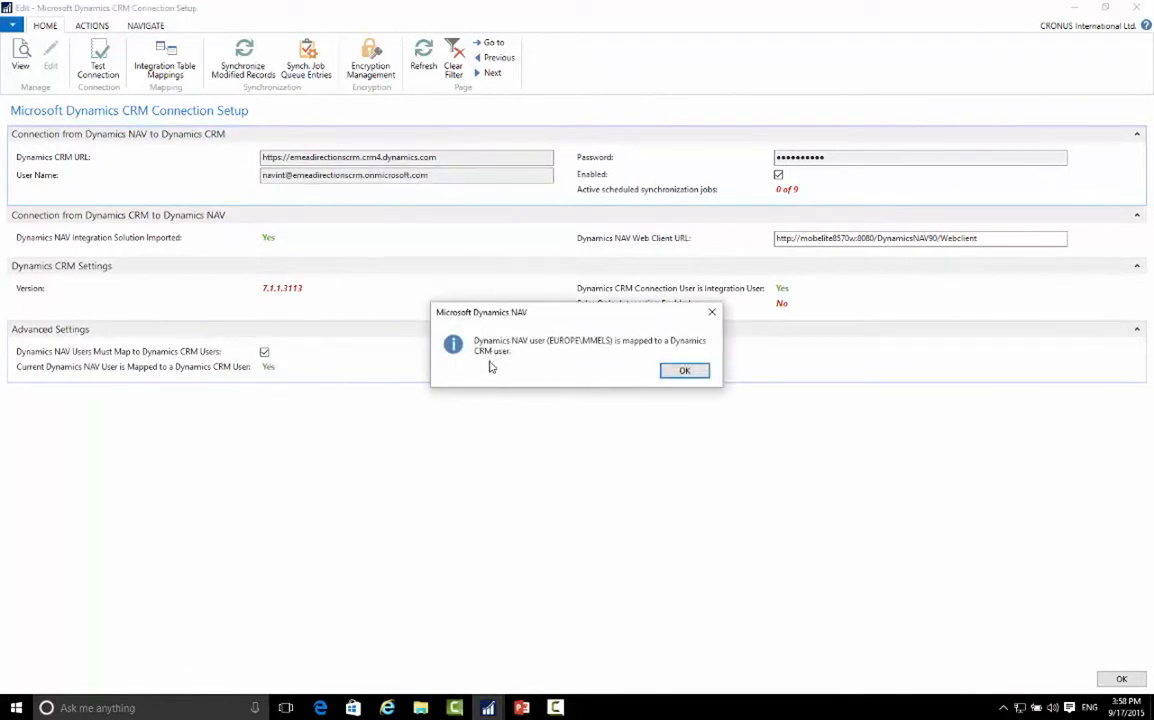
{"action": "key", "text": "Return"}
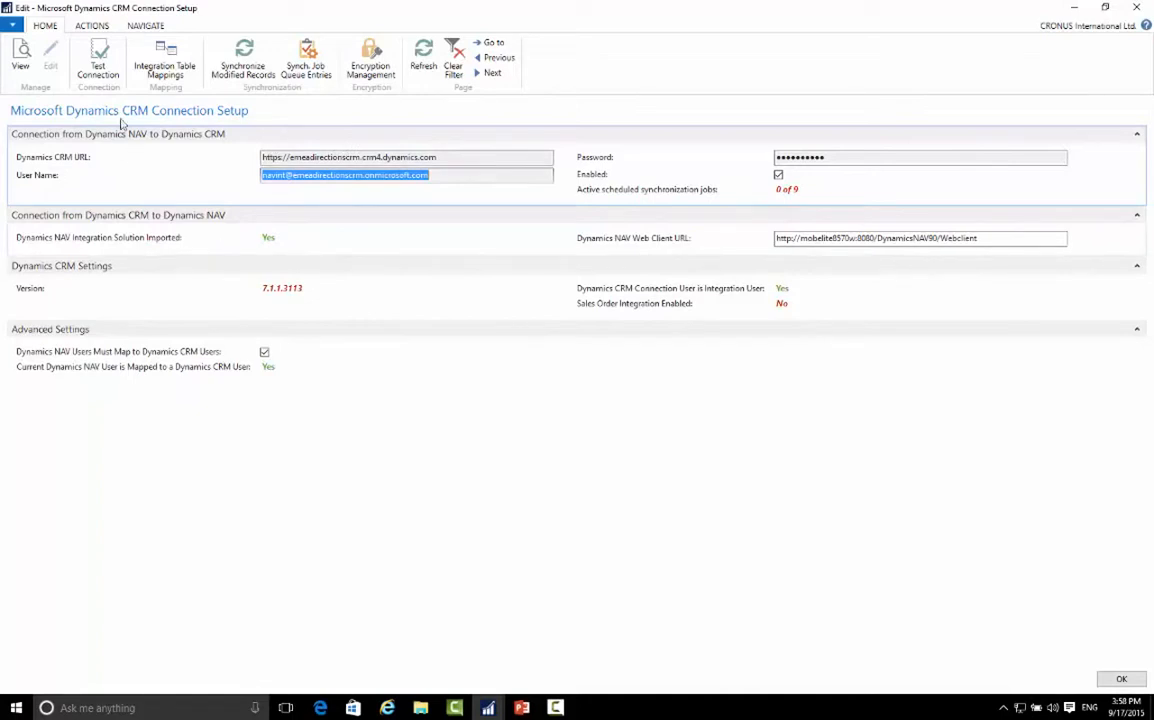
Test the connection to Dynamics CRM and check whether the connection user is set as an integration user.
{"action": "left_click", "coordinate": [98, 66]}
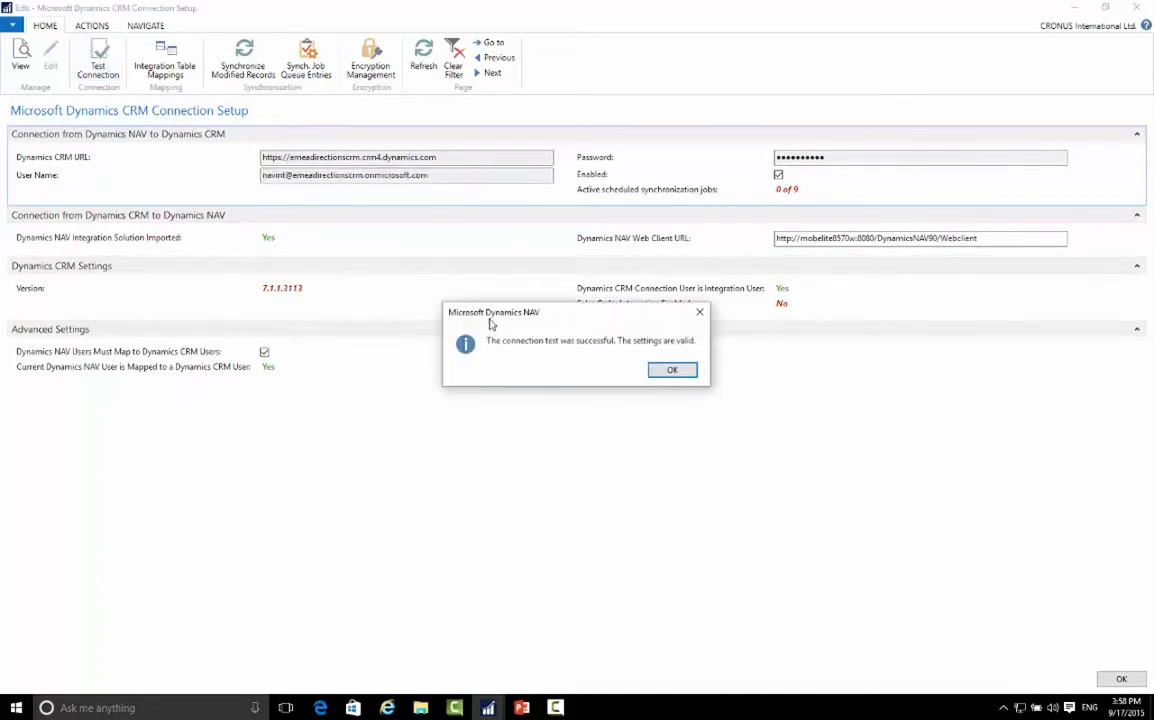
{"action": "left_click", "coordinate": [671, 371]}
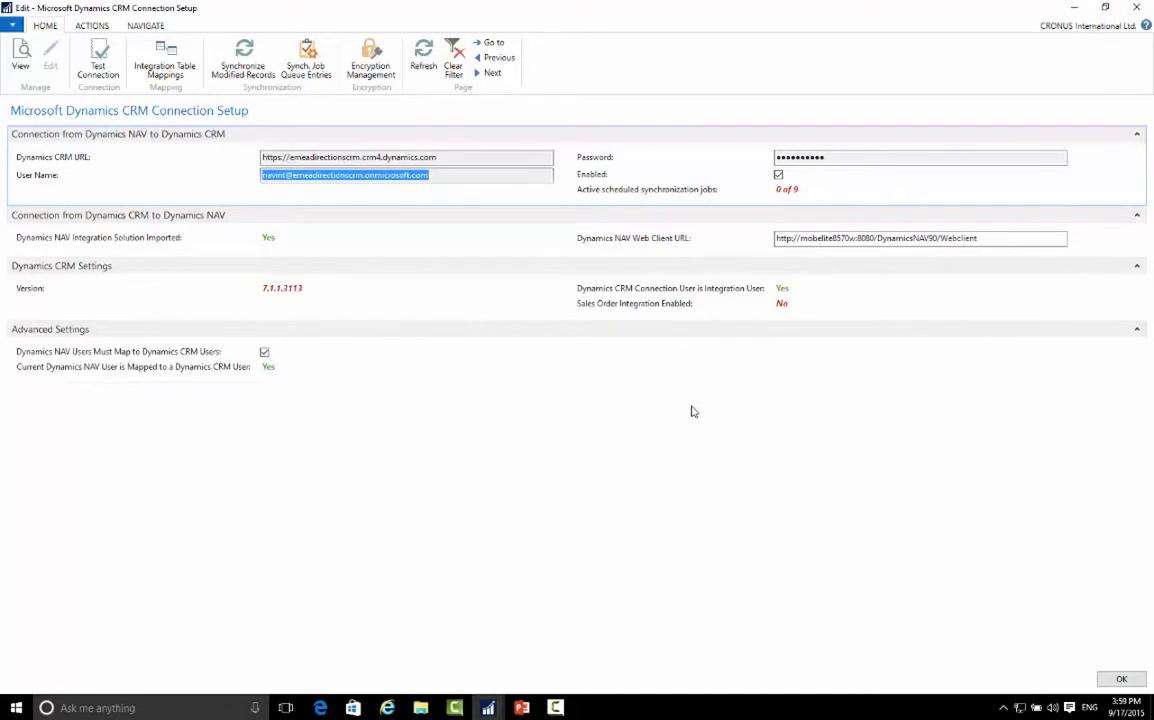
{"action": "left_click", "coordinate": [781, 289]}
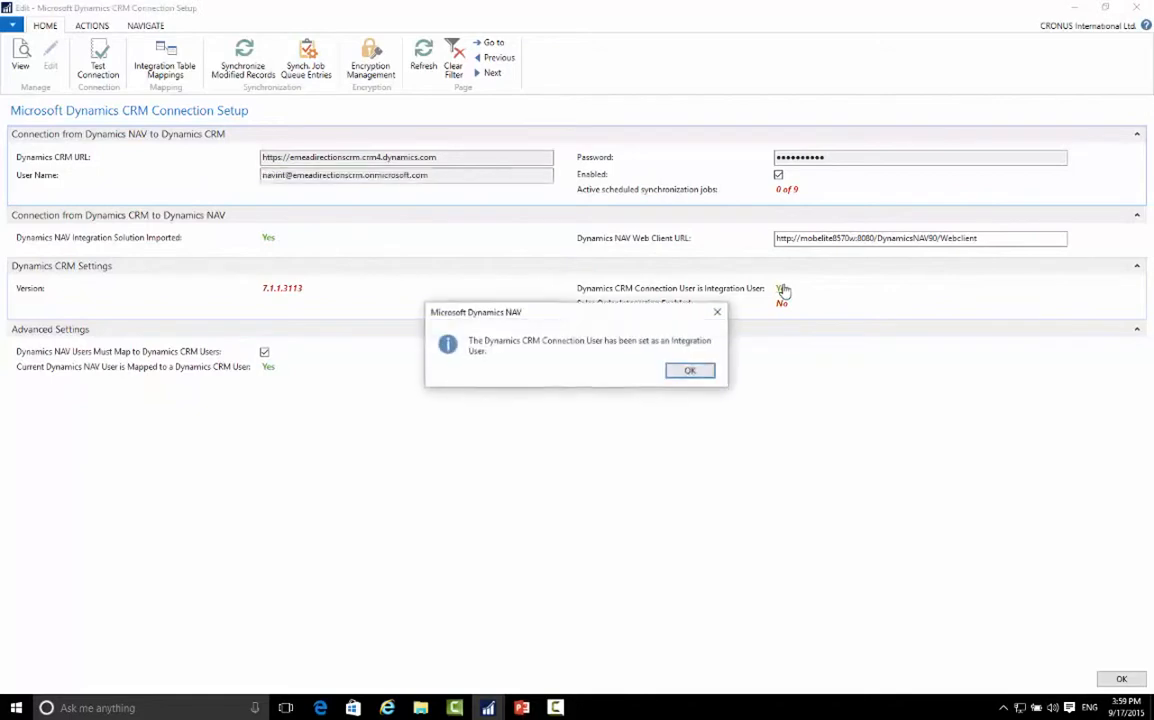
{"action": "left_click", "coordinate": [690, 372]}
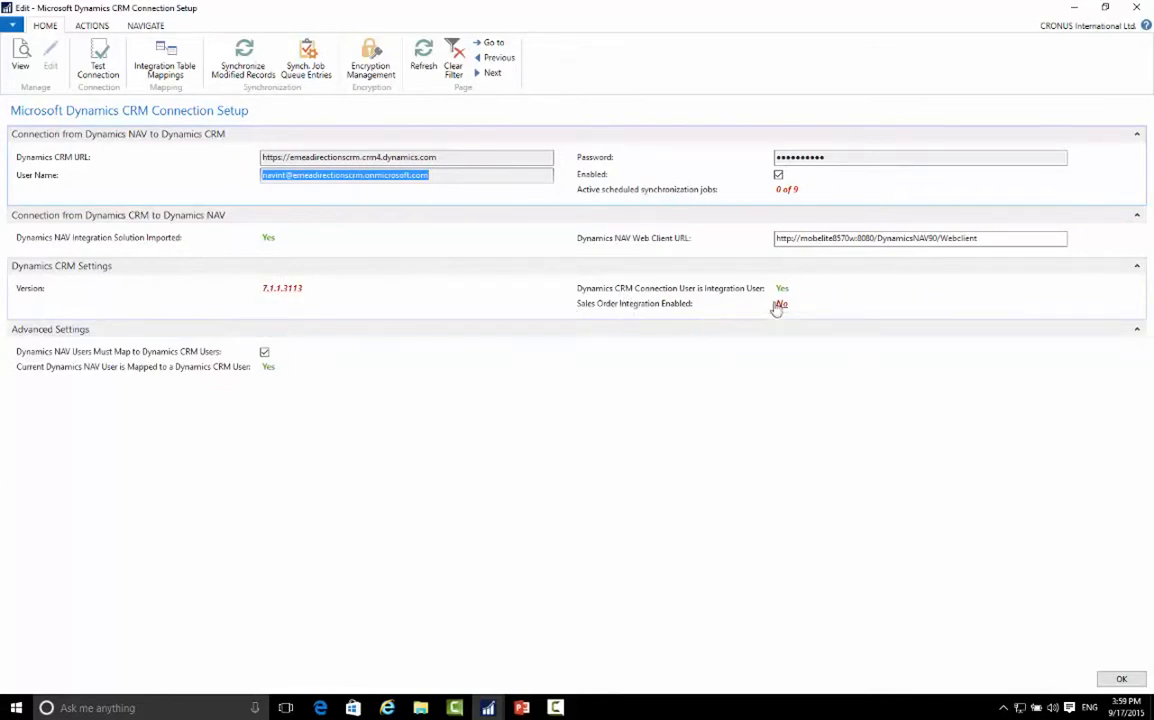
Check the CRM version's compatibility in the connection setup and compare it with the version in Dynamics CRM's About window.
{"action": "left_click", "coordinate": [287, 291]}
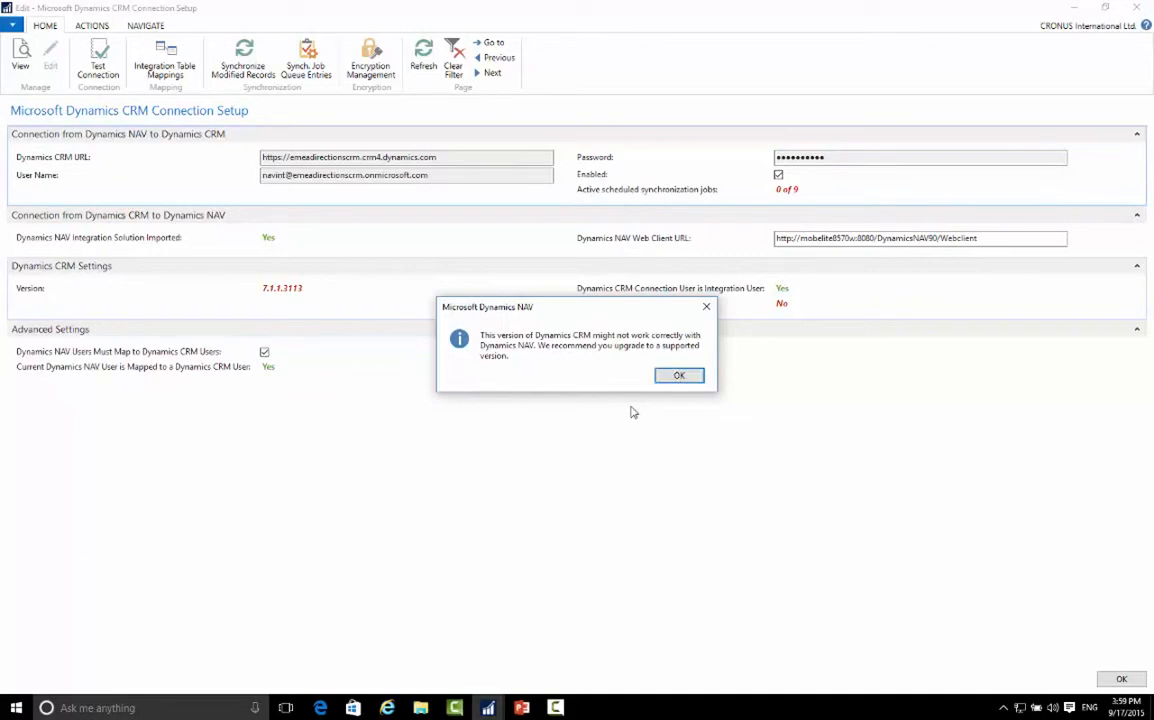
{"action": "left_click", "coordinate": [677, 376]}
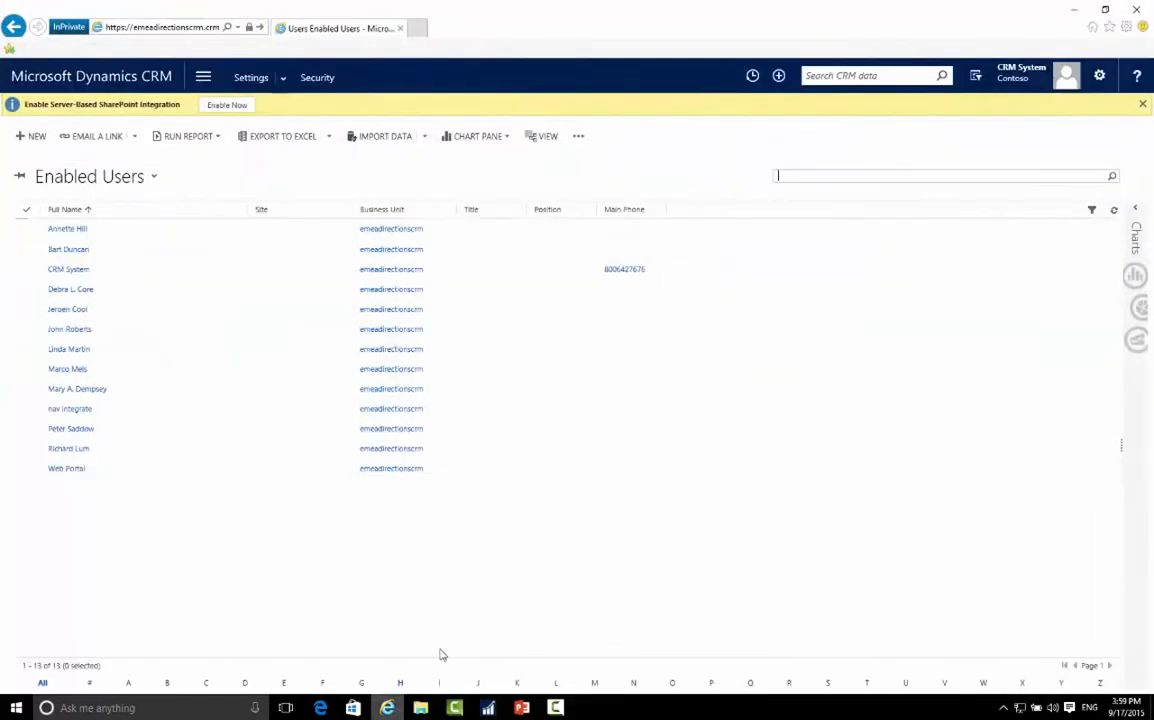
{"action": "left_click", "coordinate": [1099, 76]}
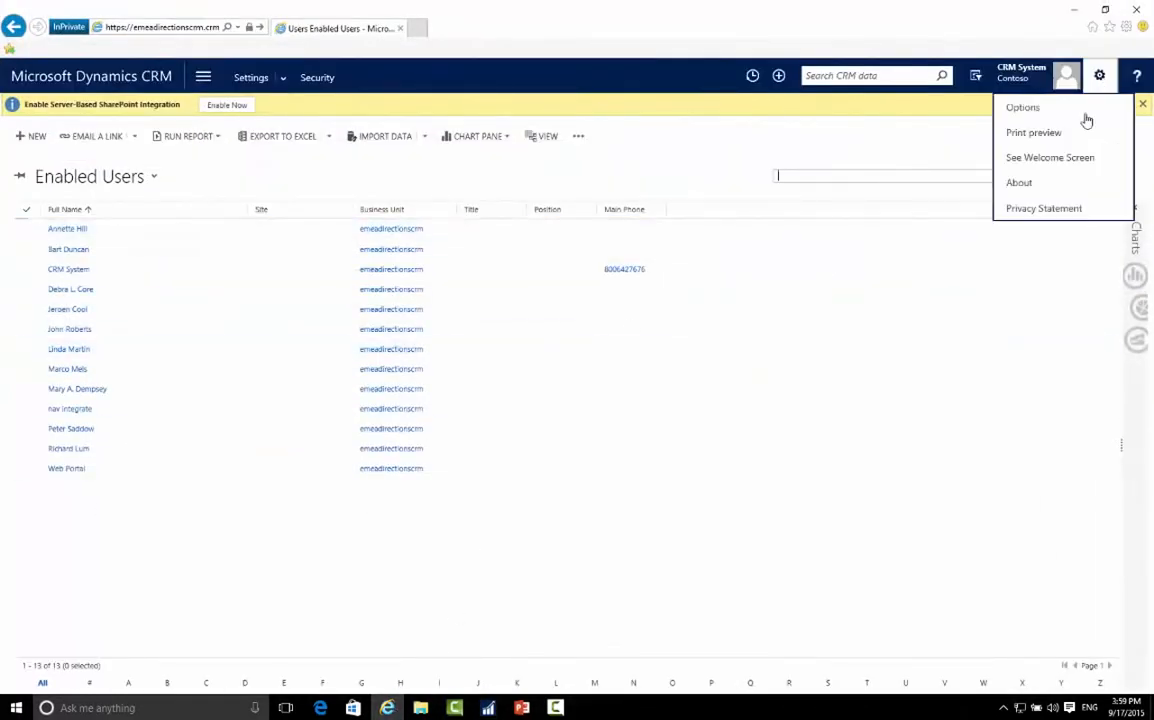
{"action": "left_click", "coordinate": [1055, 184]}
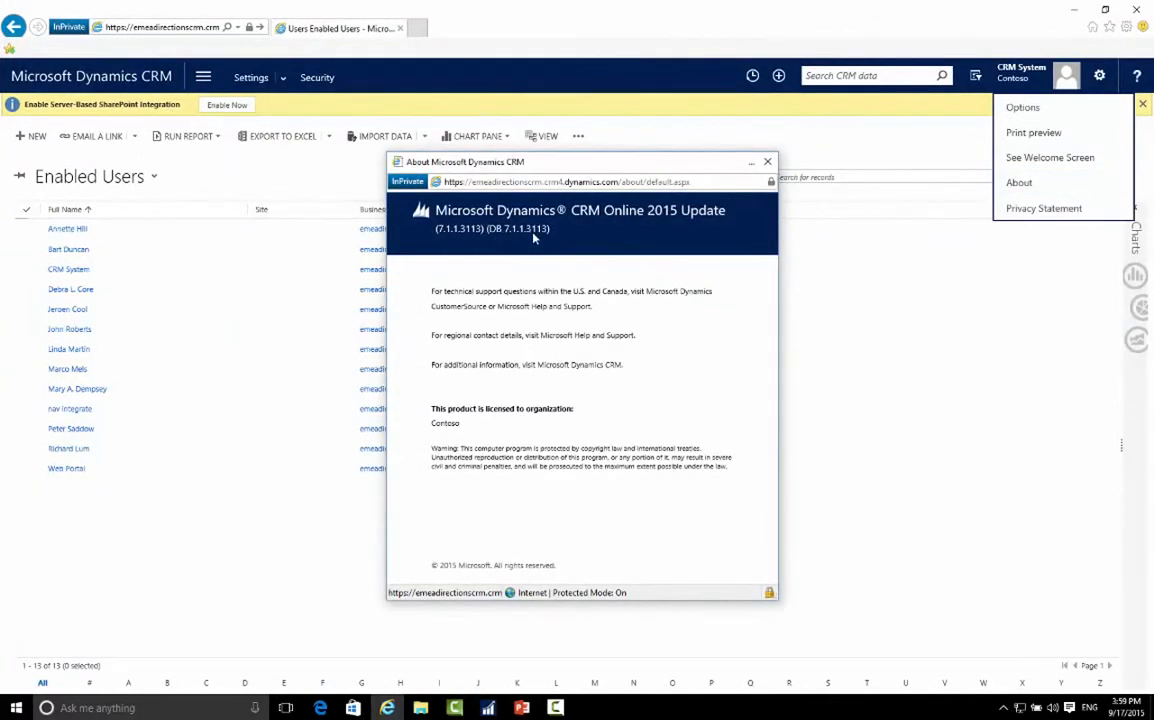
{"action": "left_click", "coordinate": [767, 163]}
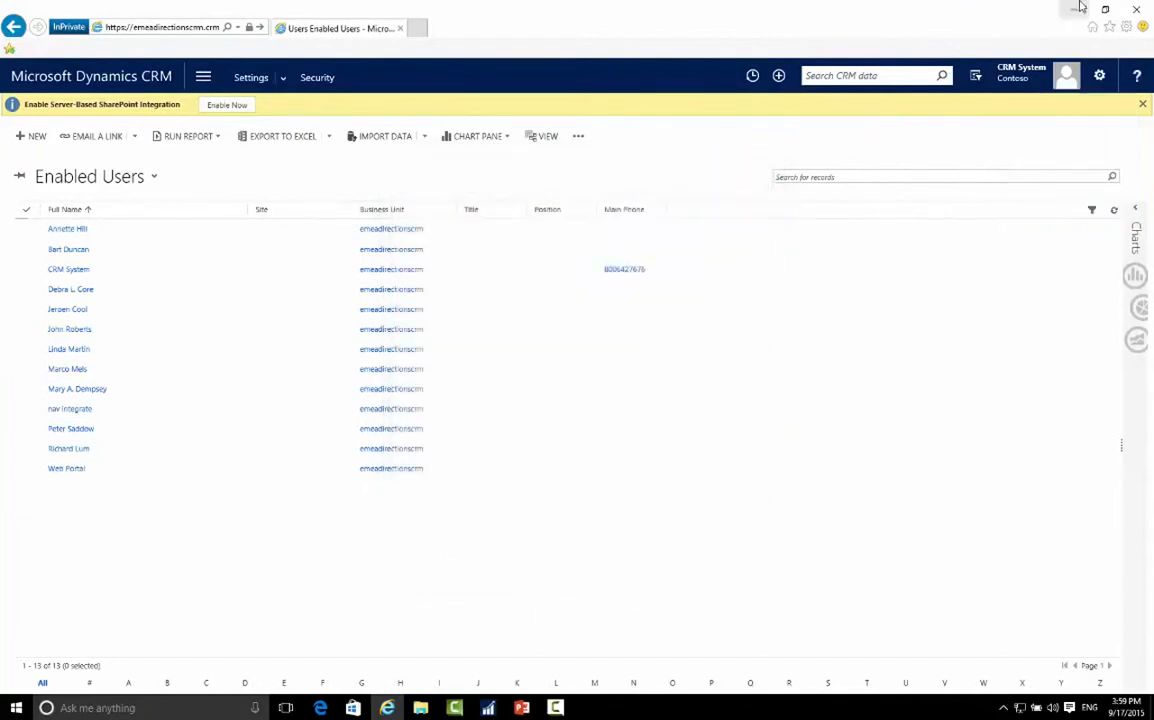
{"action": "left_click", "coordinate": [1075, 9]}
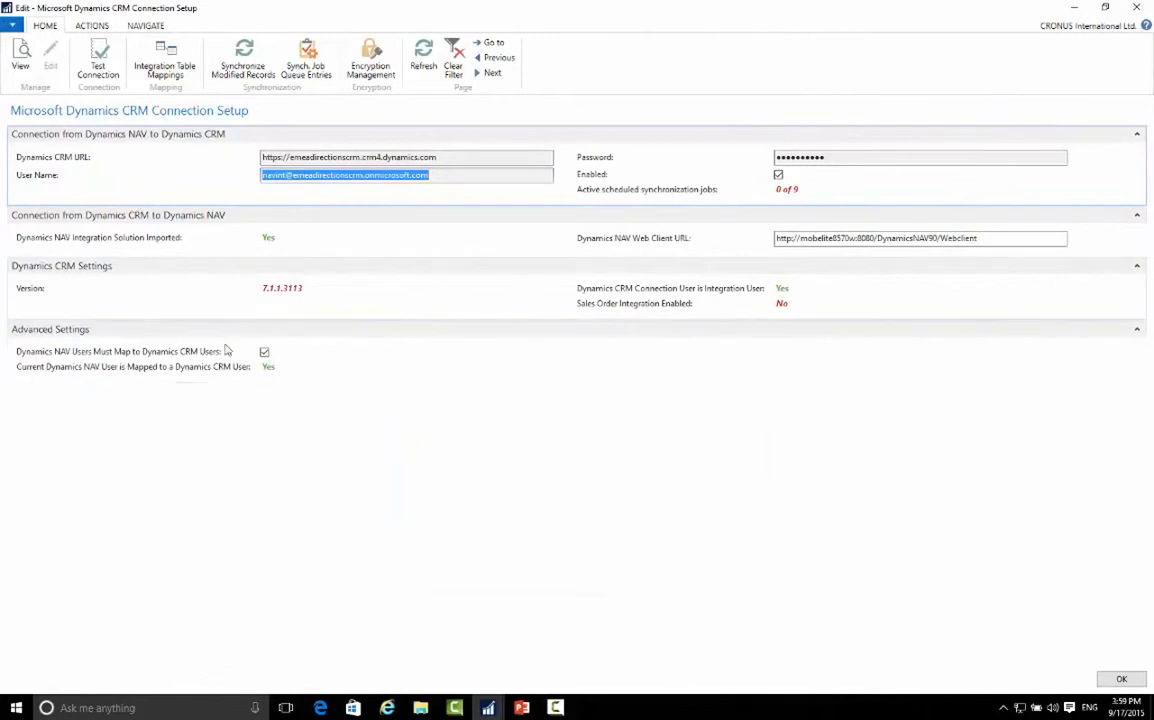
Review the prerequisites for running a full synchronization, decline the run, and close the Microsoft Dynamics CRM Connection Setup.
{"action": "left_click", "coordinate": [96, 24]}
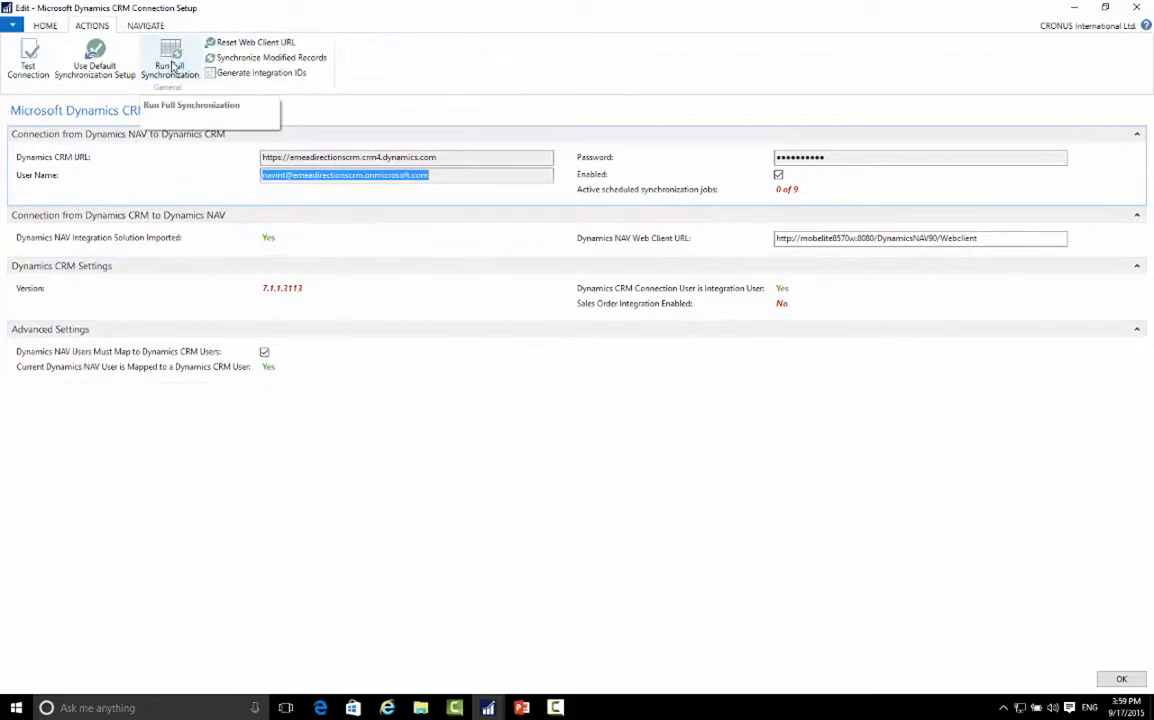
{"action": "left_click", "coordinate": [175, 72]}
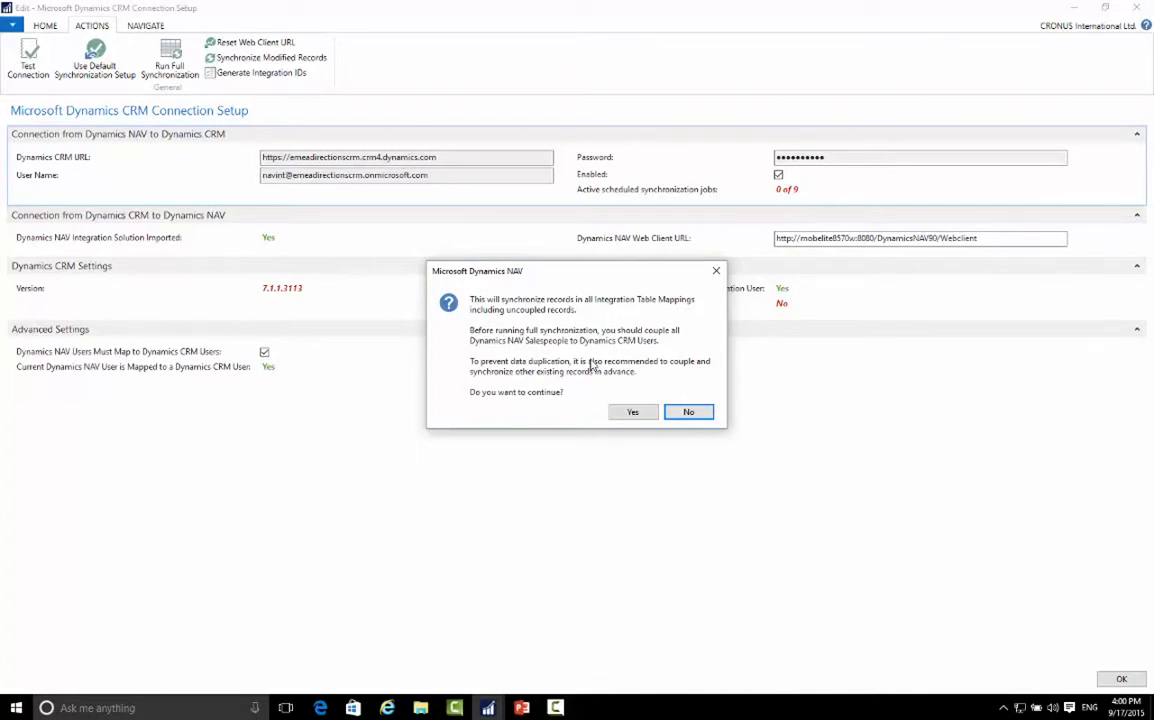
{"action": "left_click", "coordinate": [690, 414]}
{"action": "left_click", "coordinate": [1136, 7]}
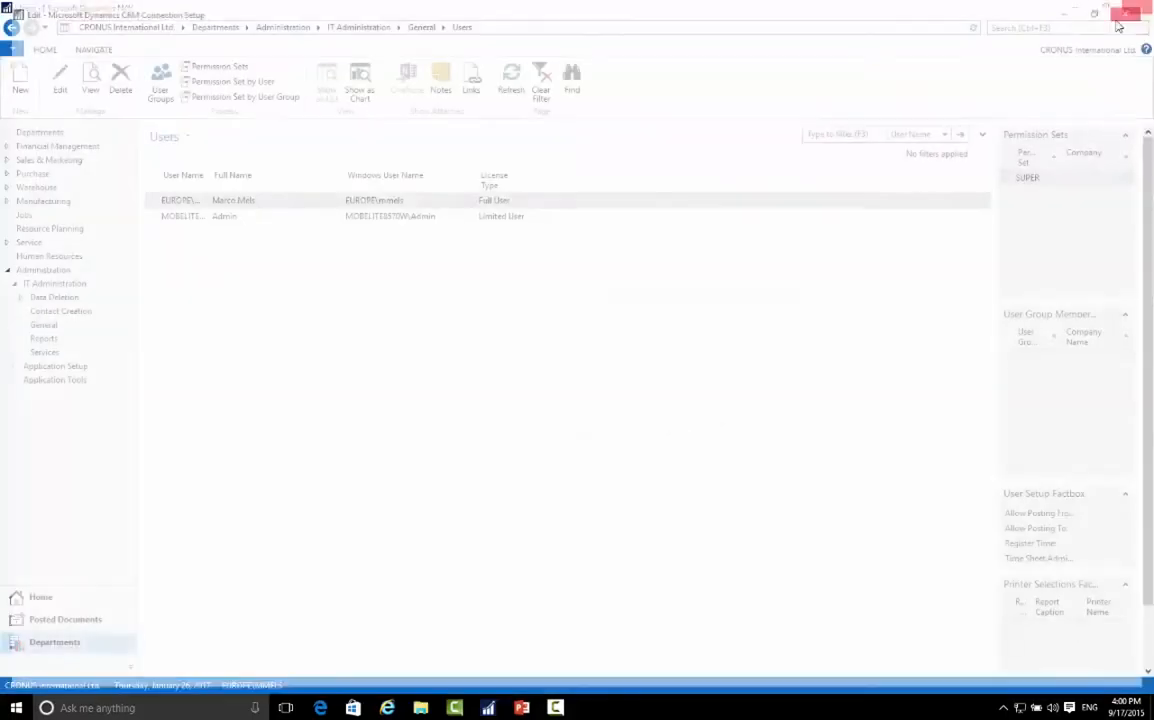
Open the Salespeople list from the Sales area of the Sales & Marketing department.
{"action": "left_click", "coordinate": [70, 160]}
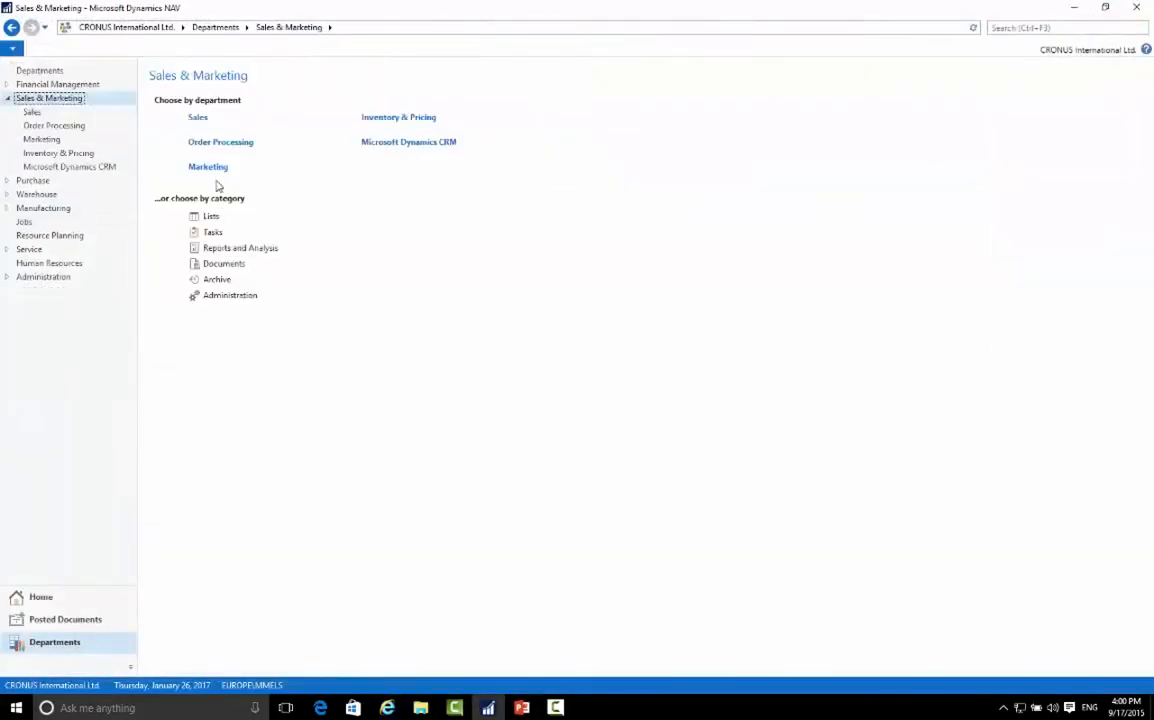
{"action": "left_click", "coordinate": [196, 117]}
{"action": "left_click", "coordinate": [185, 142]}
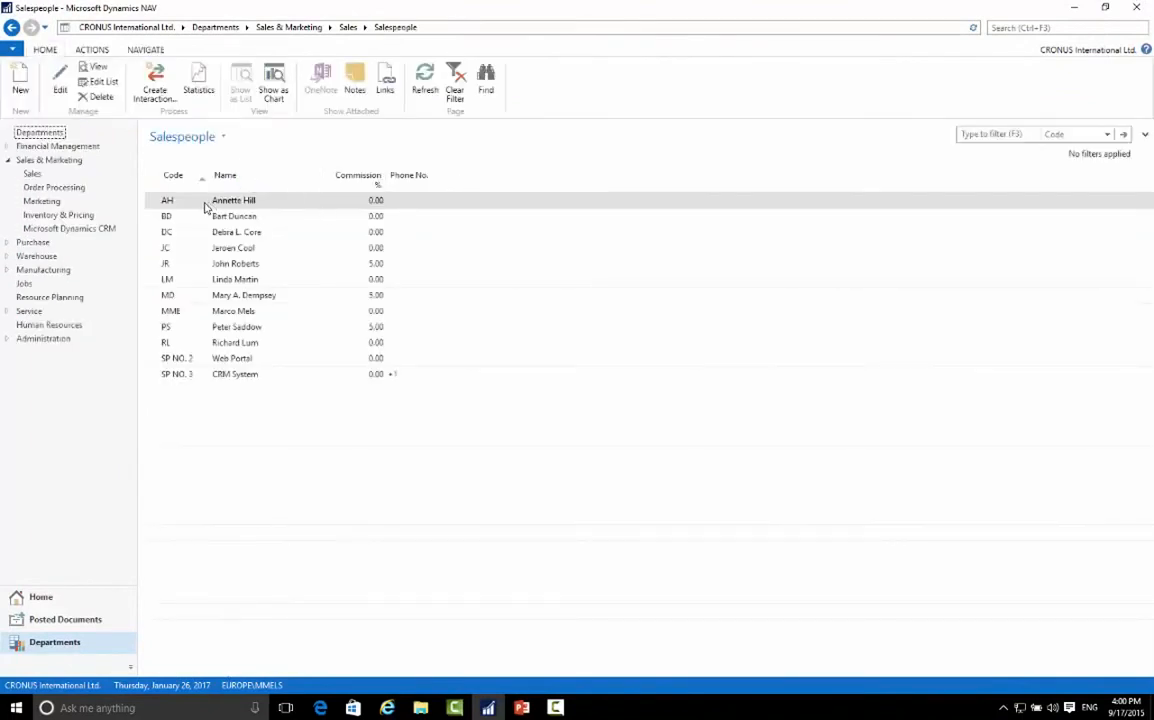
Open the Dynamics CRM user coupling for salesperson AH and bring up the list of CRM users available for it.
{"action": "left_click", "coordinate": [177, 205]}
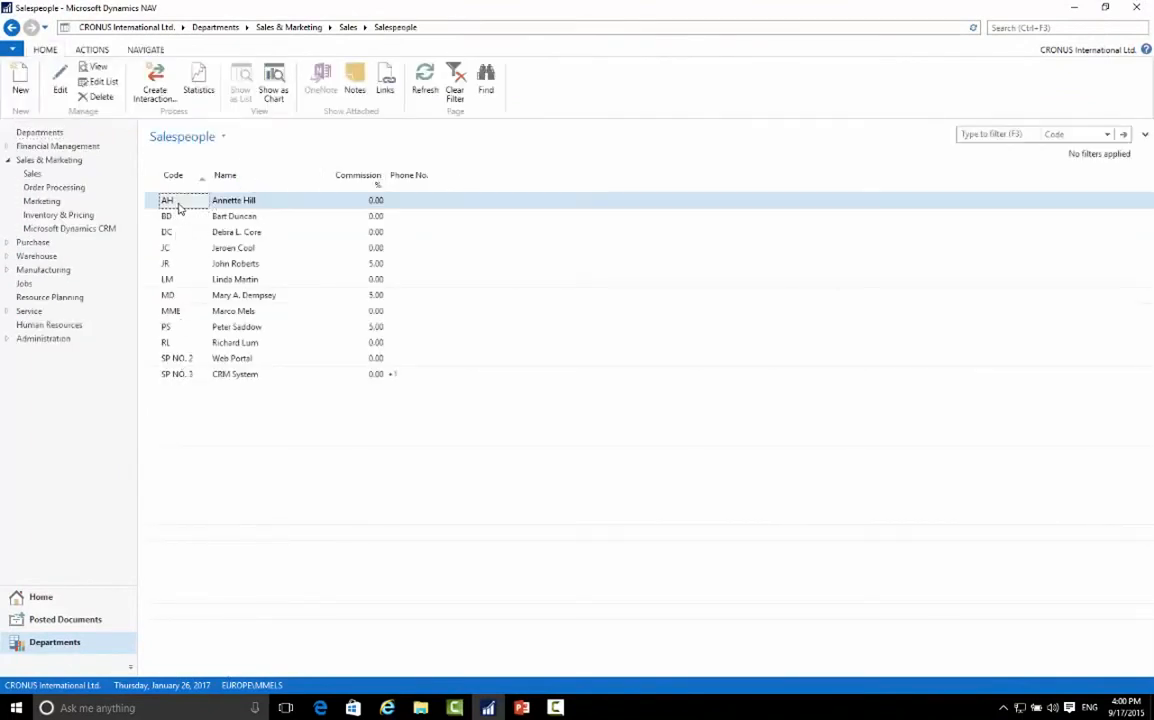
{"action": "left_click", "coordinate": [145, 49]}
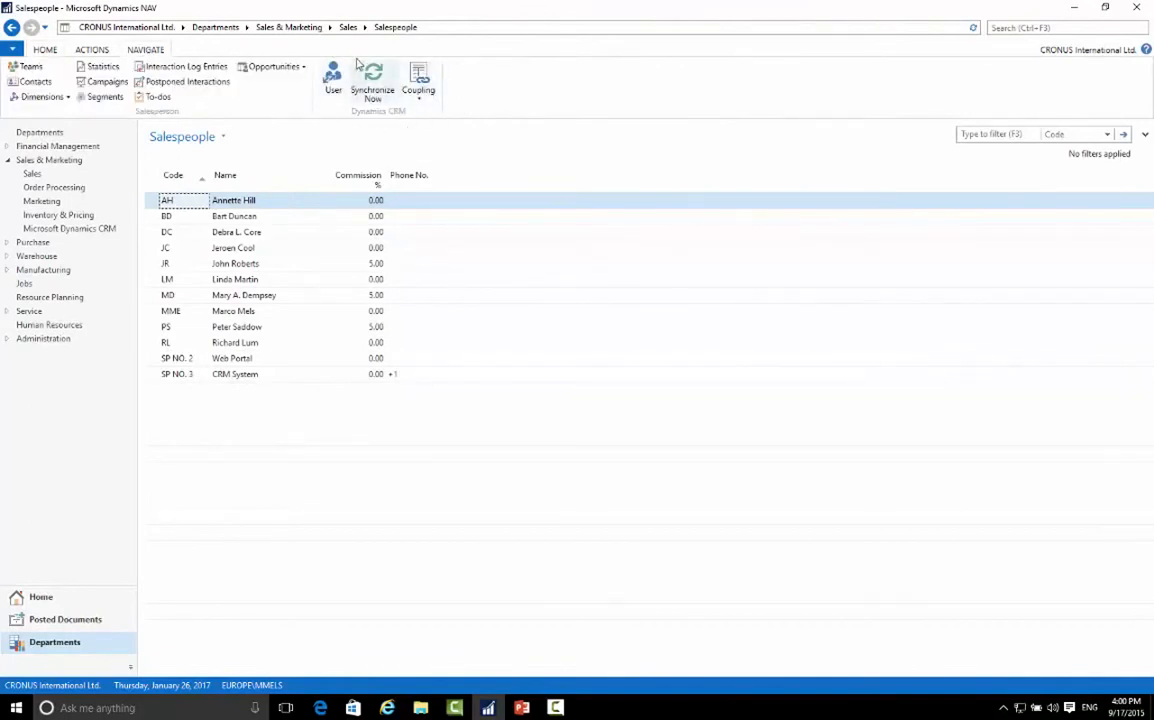
{"action": "left_click", "coordinate": [421, 100]}
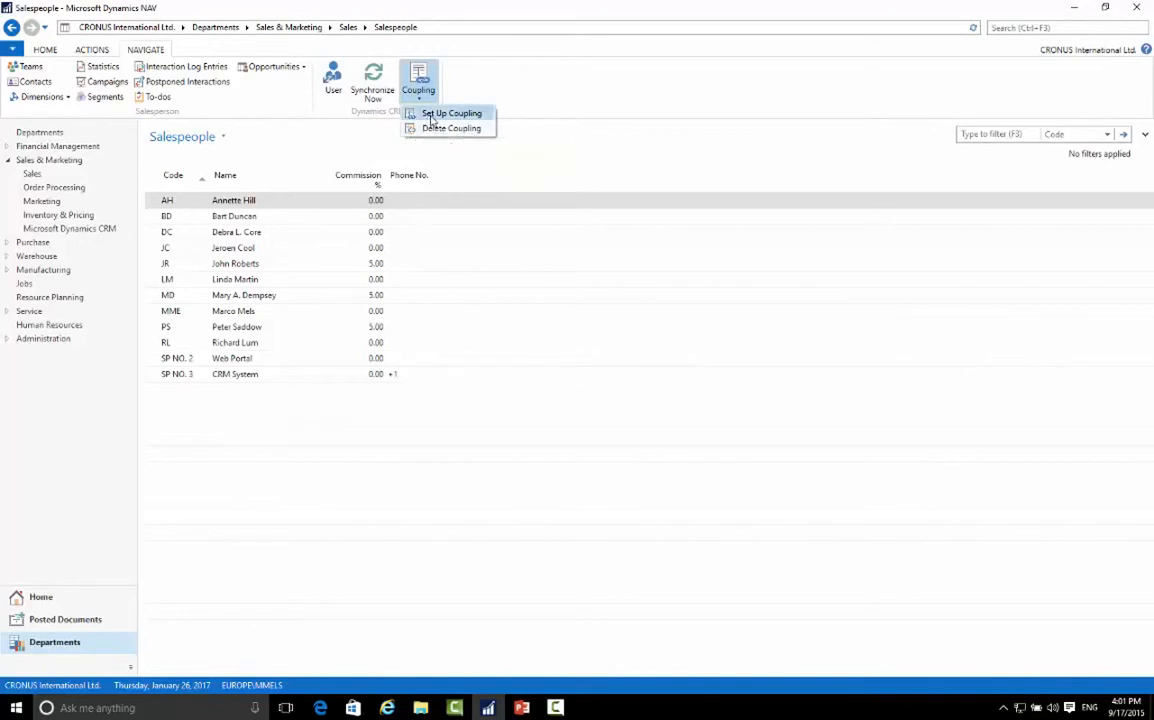
{"action": "left_click", "coordinate": [430, 116]}
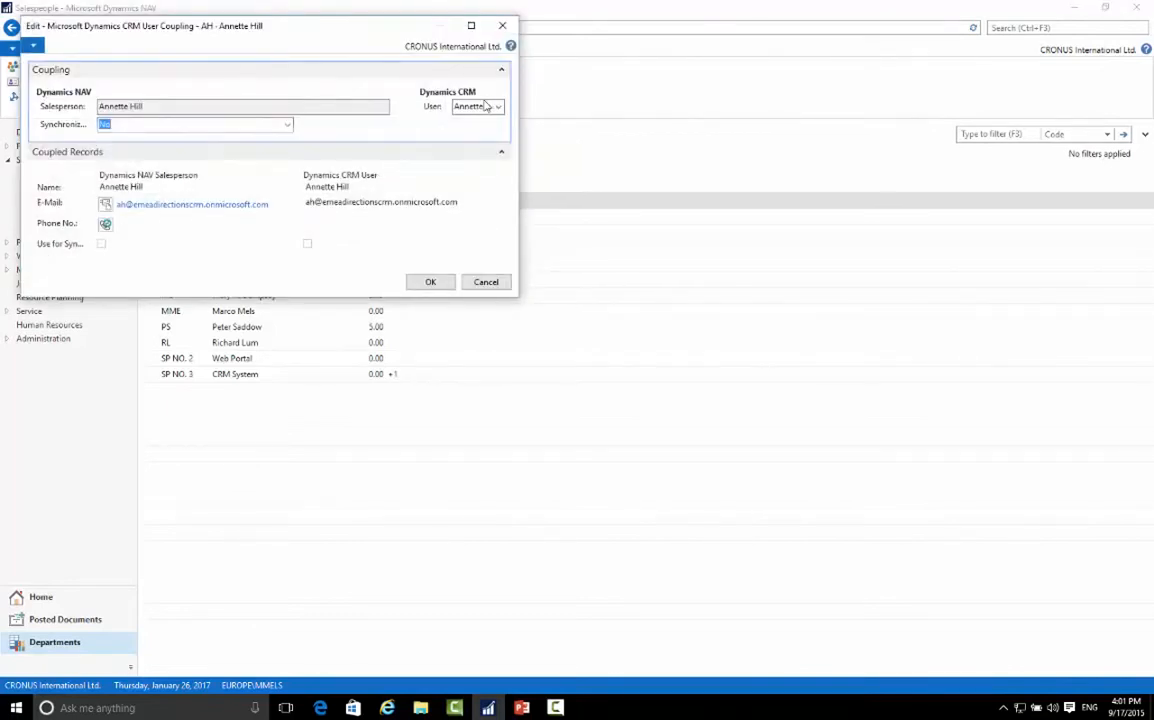
{"action": "left_click", "coordinate": [455, 106]}
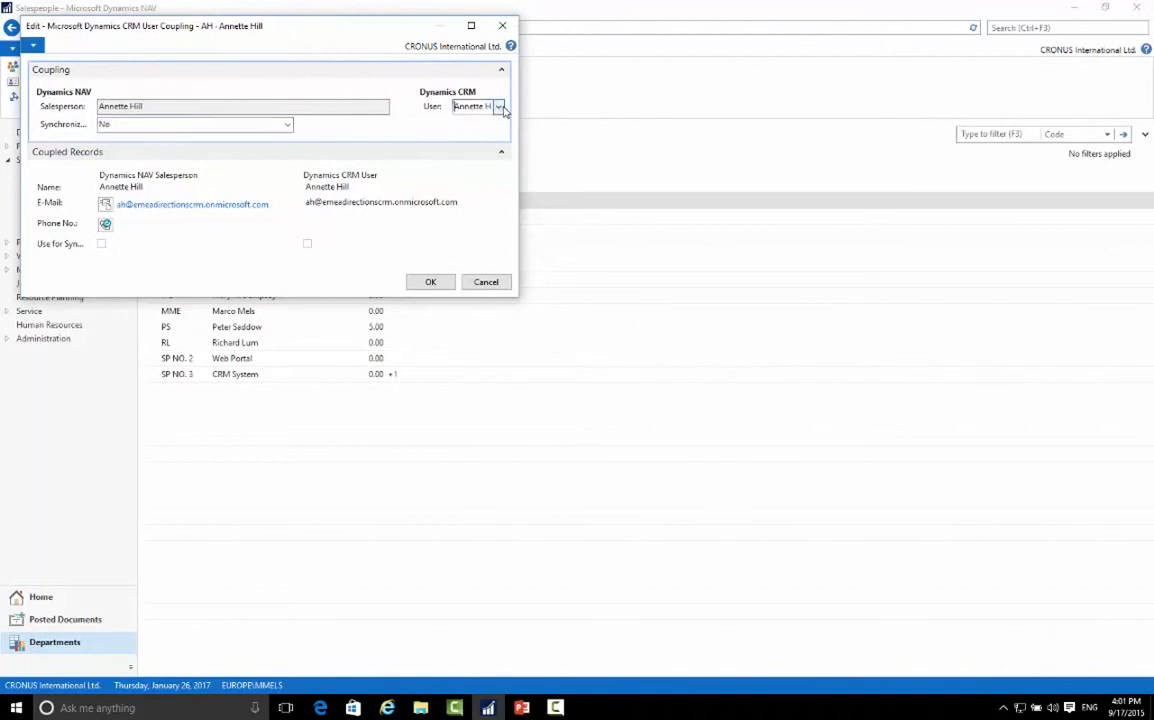
{"action": "left_click", "coordinate": [503, 109]}
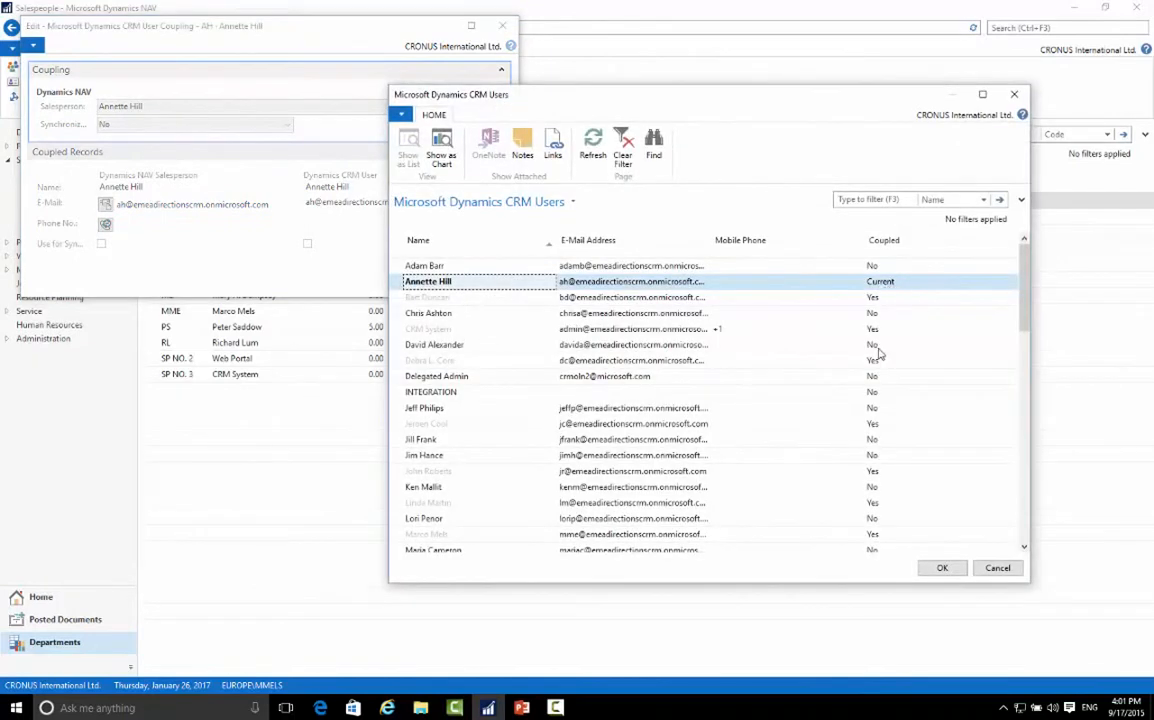
Review the Coupled status of the CRM users, keep the one marked Current for salesperson AH, and confirm the coupling.
{"action": "scroll", "coordinate": [433, 505], "scroll_direction": "down", "scroll_amount": 3}
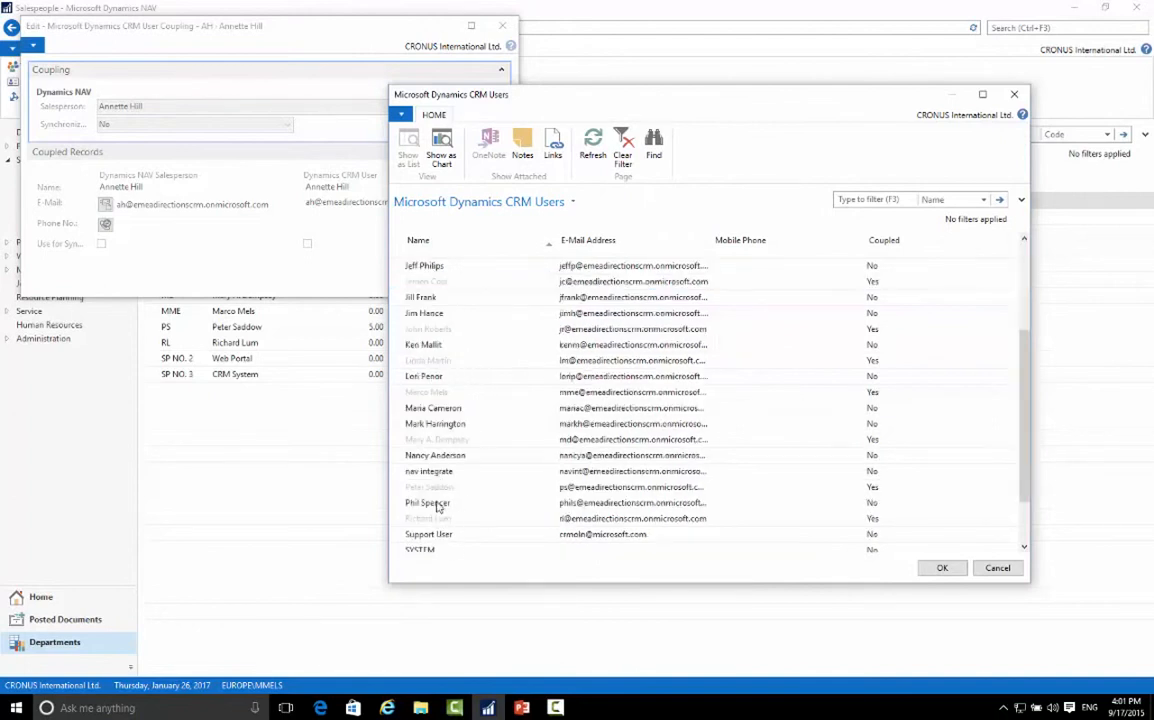
{"action": "scroll", "coordinate": [430, 460], "scroll_direction": "down", "scroll_amount": 2}
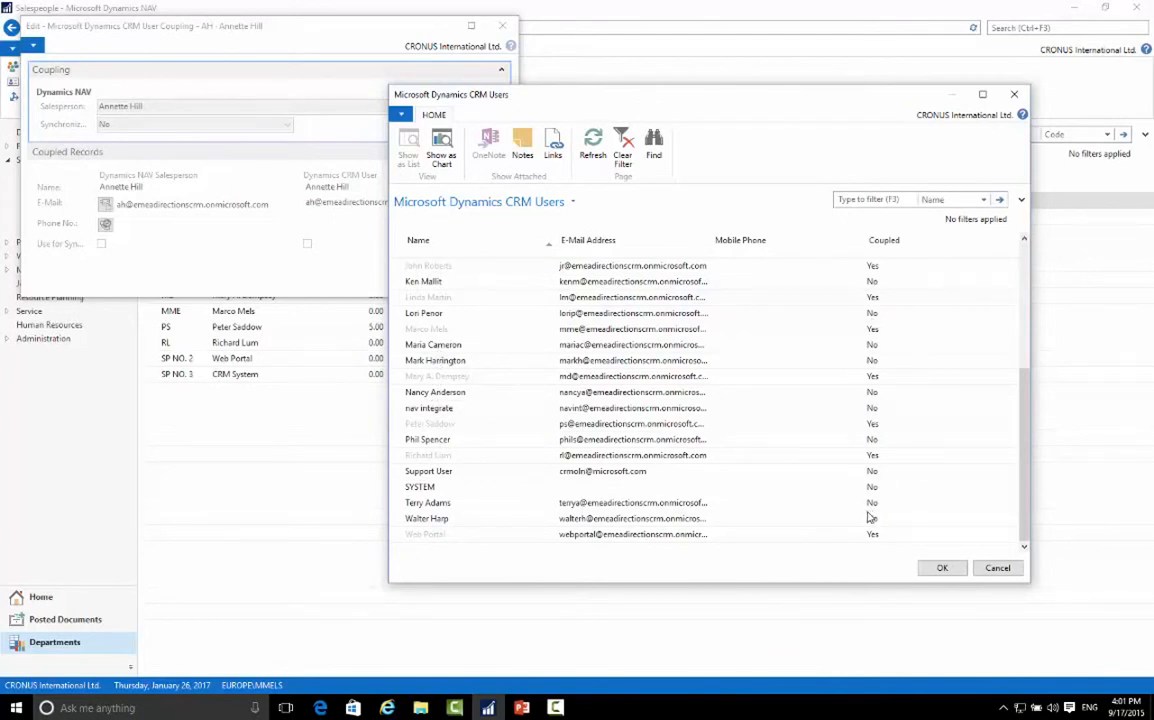
{"action": "scroll", "coordinate": [868, 517], "scroll_direction": "up", "scroll_amount": 5}
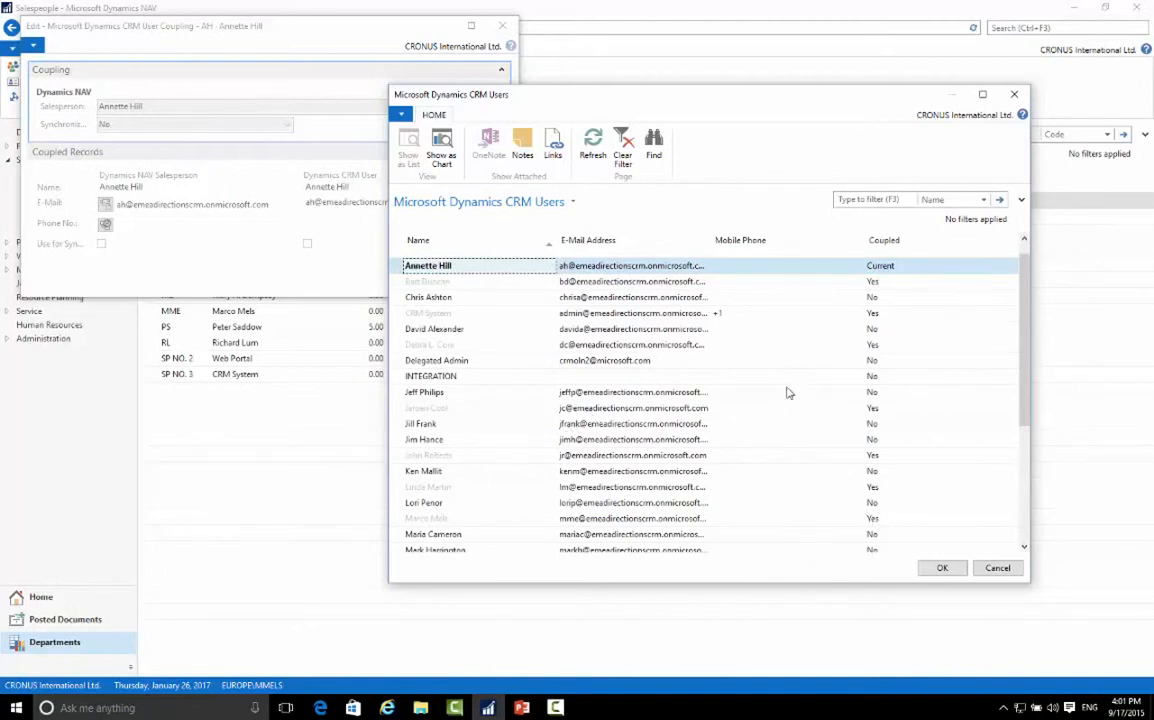
{"action": "scroll", "coordinate": [787, 393], "scroll_direction": "up", "scroll_amount": 1}
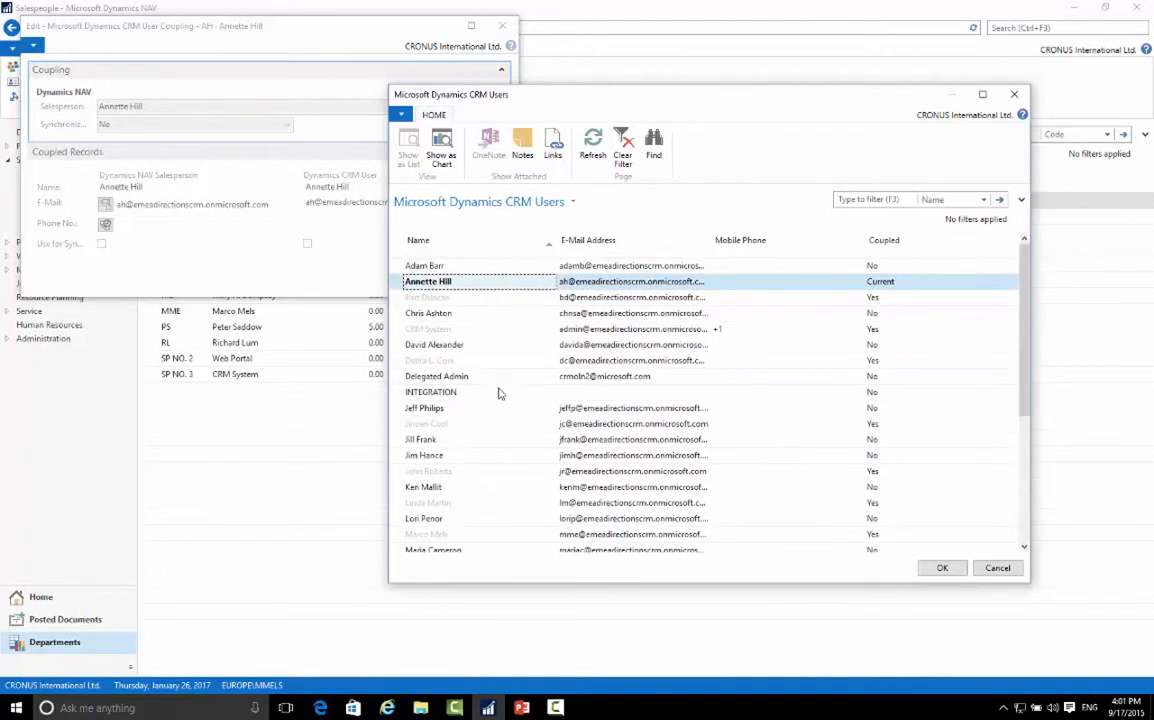
{"action": "left_click", "coordinate": [897, 284]}
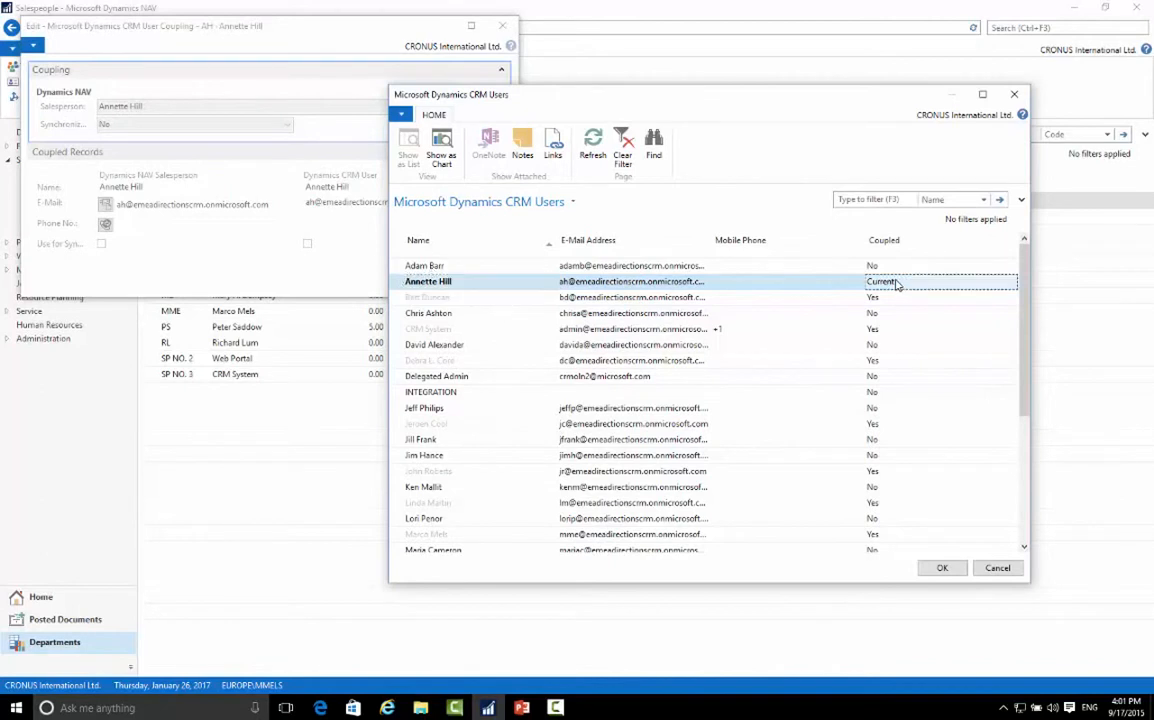
{"action": "left_click", "coordinate": [950, 569]}
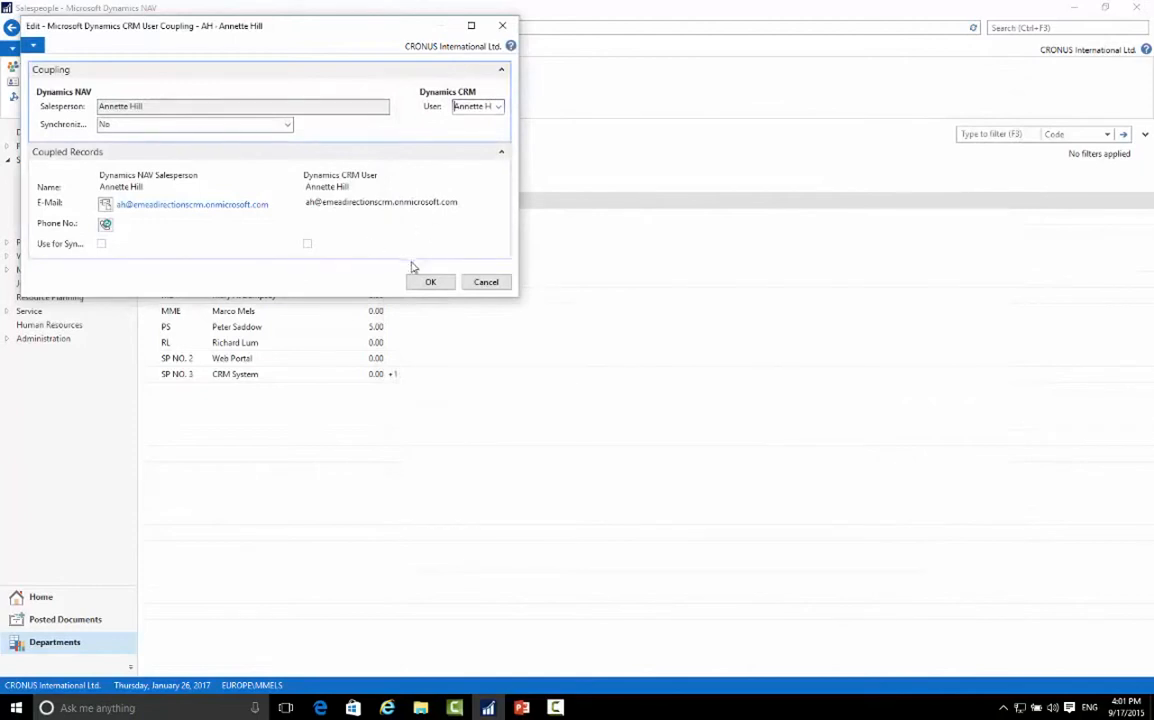
{"action": "left_click", "coordinate": [430, 282]}
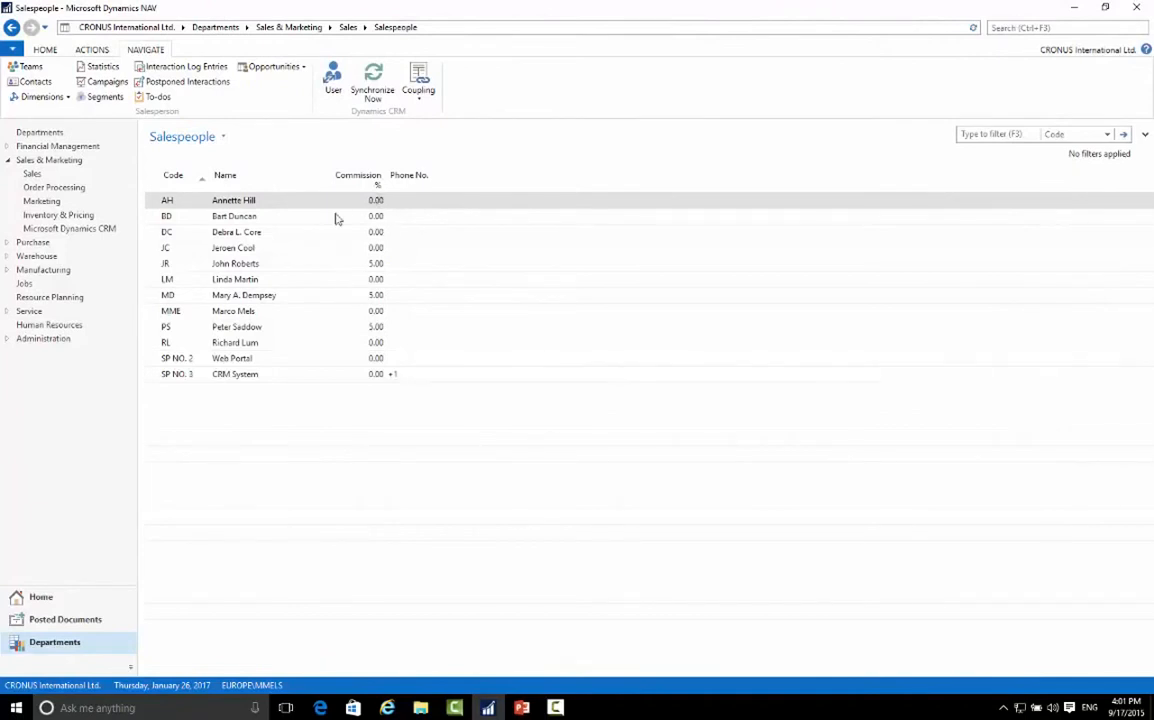
Synchronize salesperson AH by getting the data update from Dynamics CRM.
{"action": "left_click", "coordinate": [373, 80]}
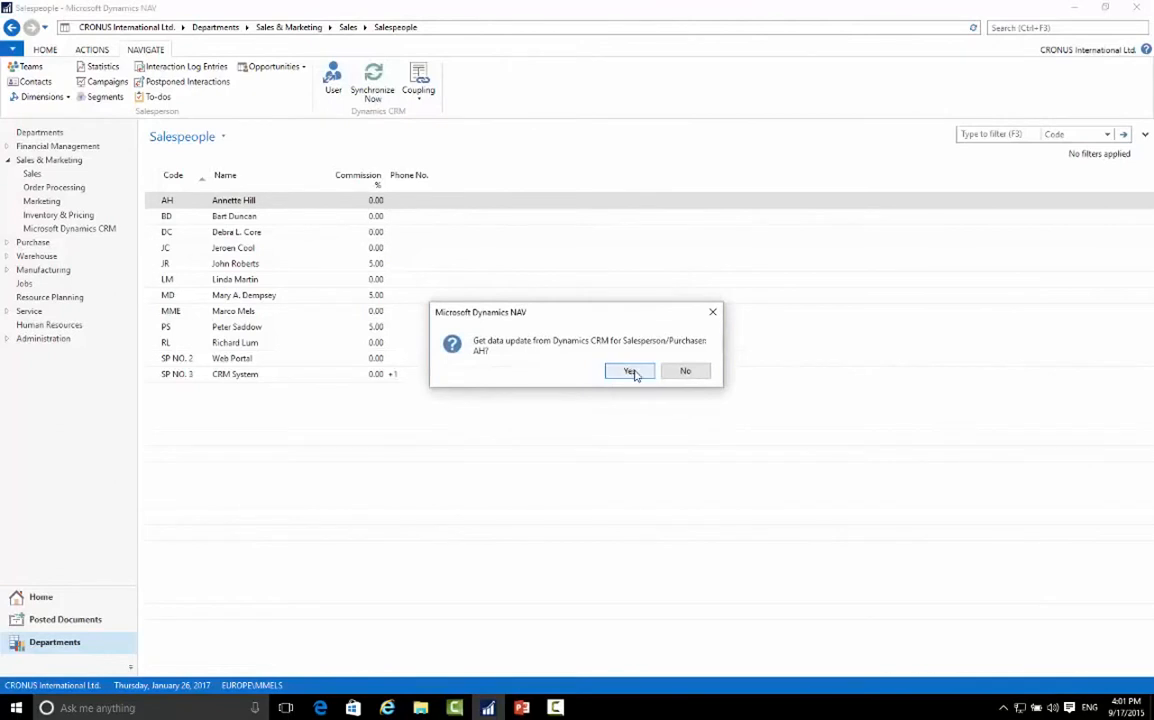
{"action": "left_click", "coordinate": [632, 372]}
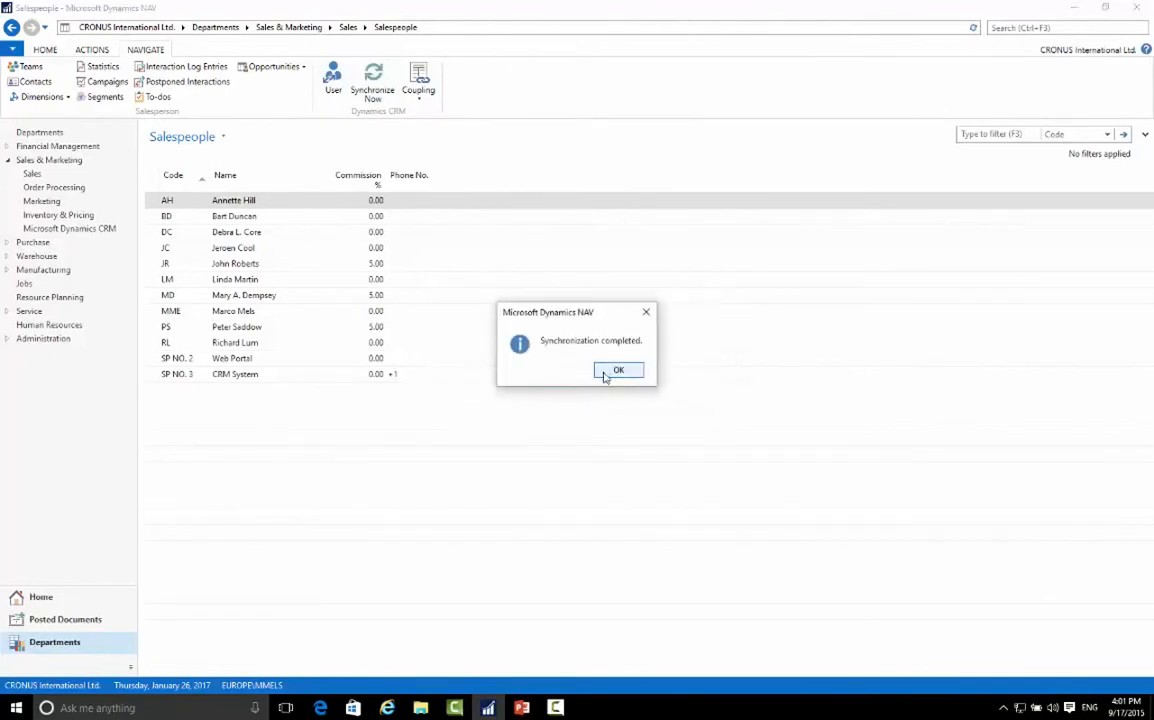
{"action": "left_click", "coordinate": [615, 371]}
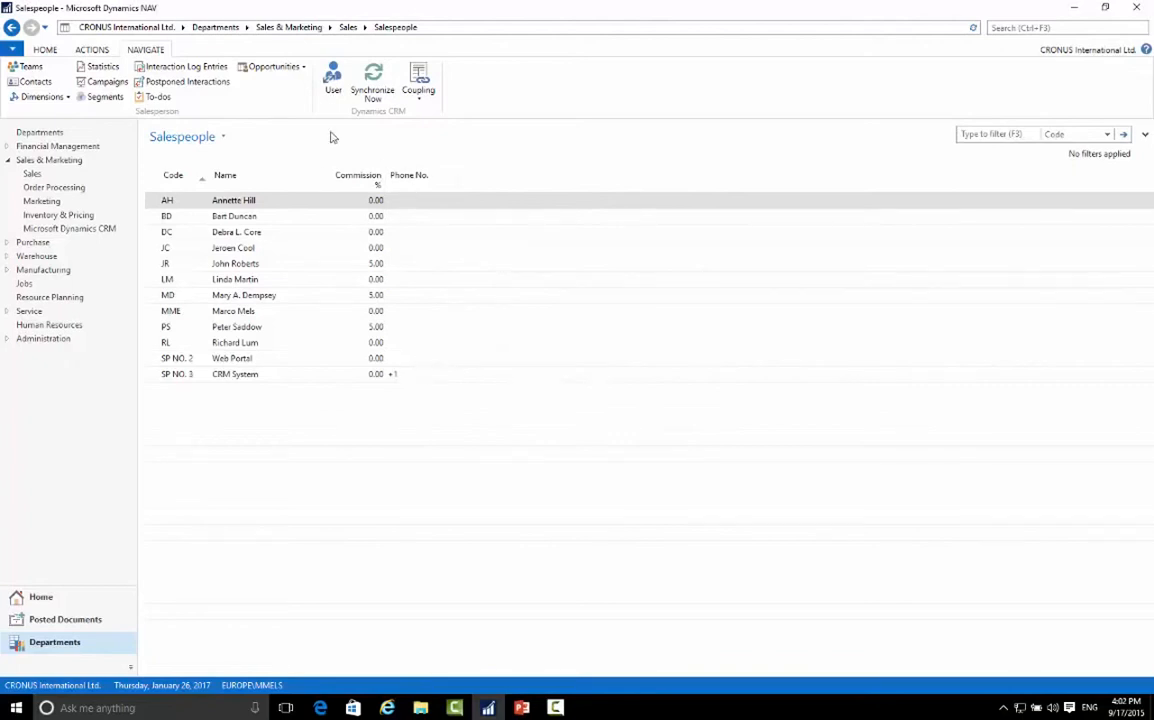
Examine the remaining salespeople, especially the Web Portal (SP NO. 2) and CRM System (SP NO. 3) entries.
{"action": "left_click", "coordinate": [228, 232]}
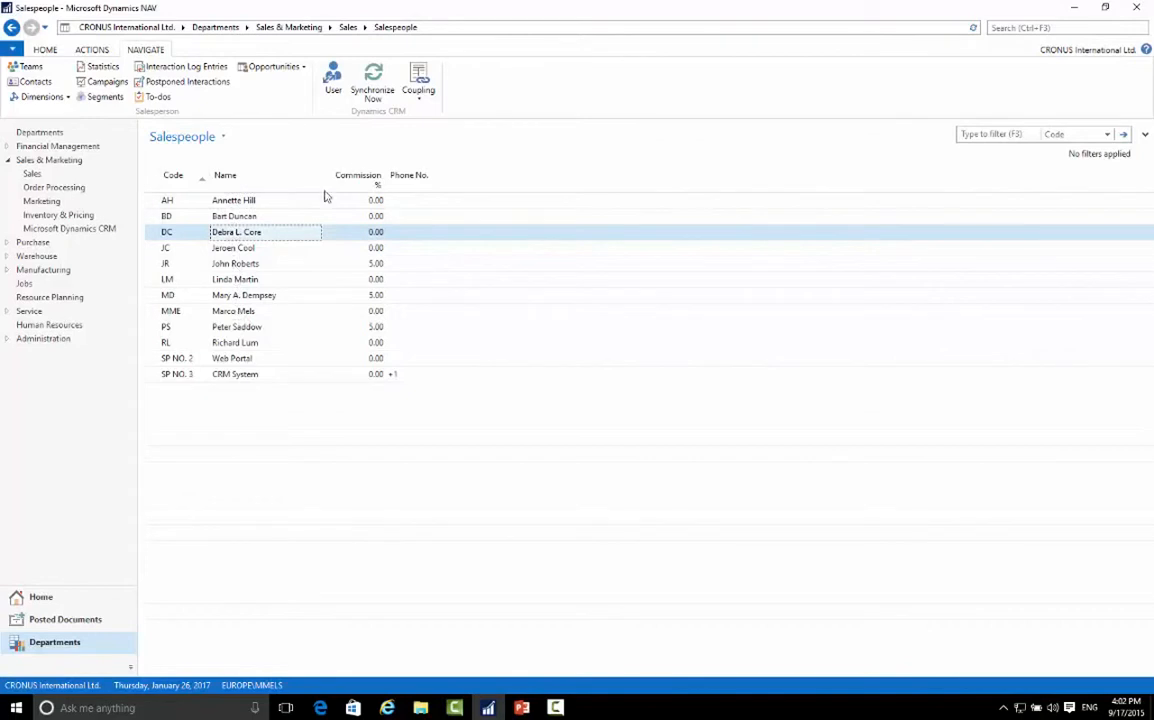
{"action": "left_click", "coordinate": [226, 360]}
{"action": "left_click", "coordinate": [230, 375]}
{"action": "left_click", "coordinate": [230, 362]}
{"action": "left_click", "coordinate": [230, 372]}
{"action": "left_click", "coordinate": [230, 364]}
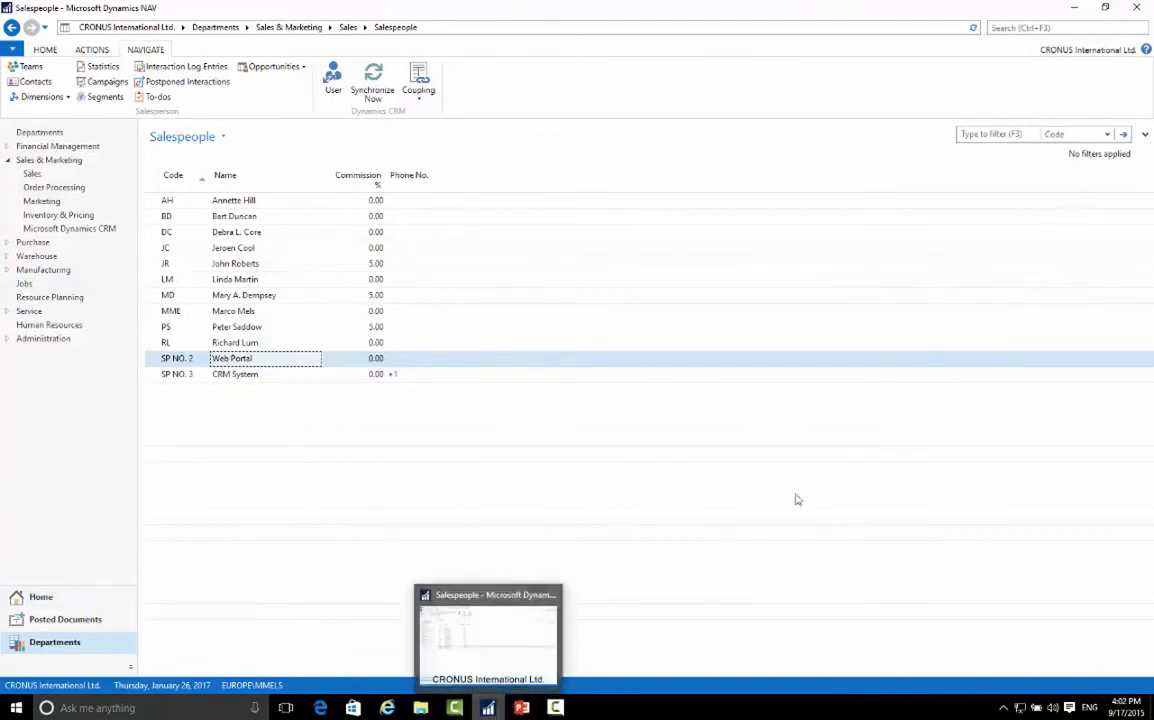
Search for "crm conn" and open Microsoft Dynamics CRM Connection Setup.
{"action": "left_click", "coordinate": [1025, 27]}
{"action": "type", "text": "crm conn"}
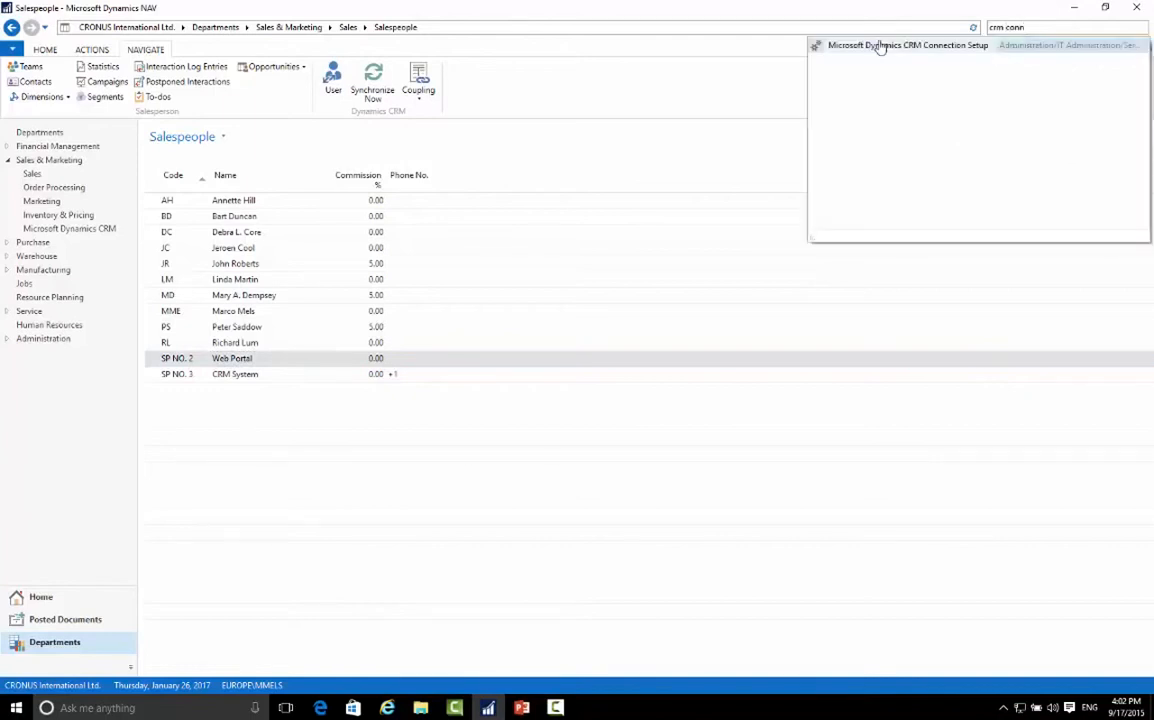
{"action": "left_click", "coordinate": [878, 47]}
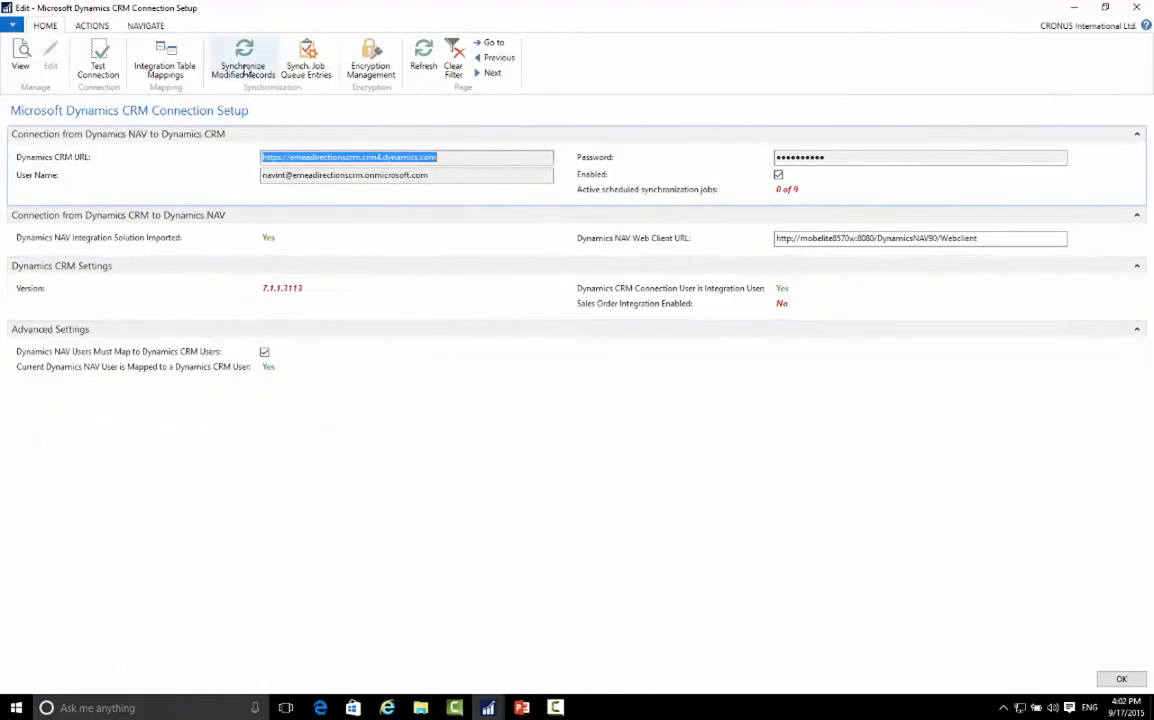
Run a full synchronization of all integration table mappings and allow all scheduled synchronization jobs to create new records.
{"action": "left_click", "coordinate": [91, 25]}
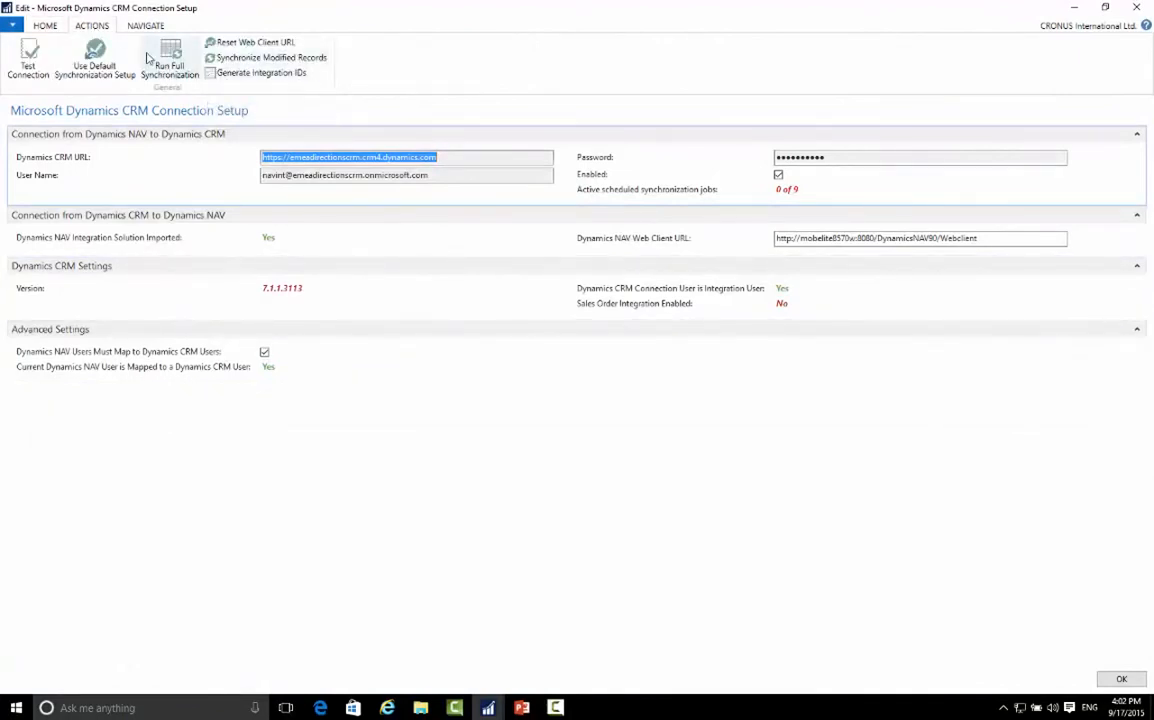
{"action": "left_click", "coordinate": [172, 60]}
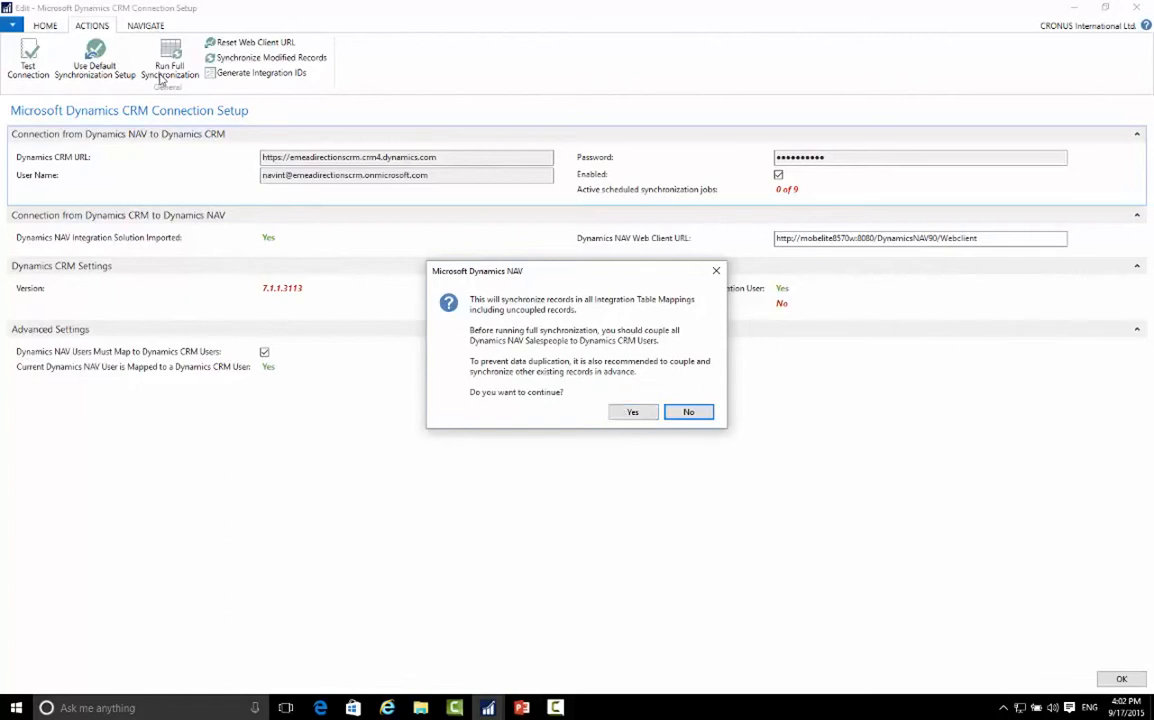
{"action": "left_click", "coordinate": [633, 413]}
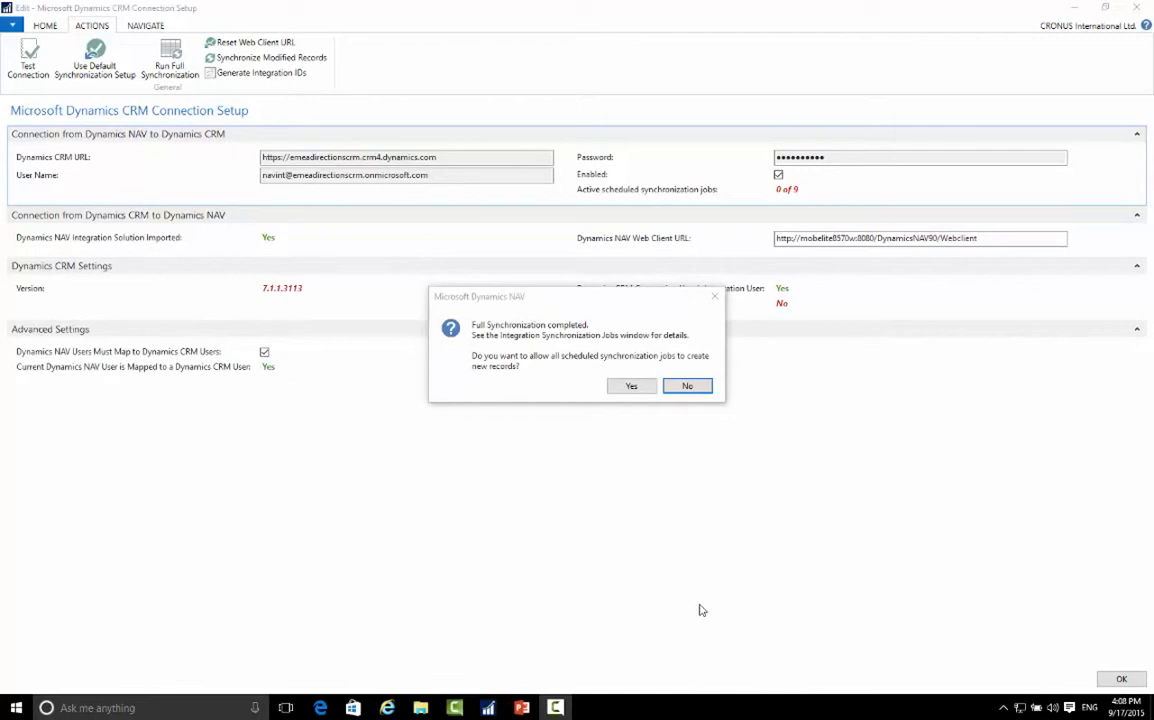
{"action": "left_click", "coordinate": [628, 387]}
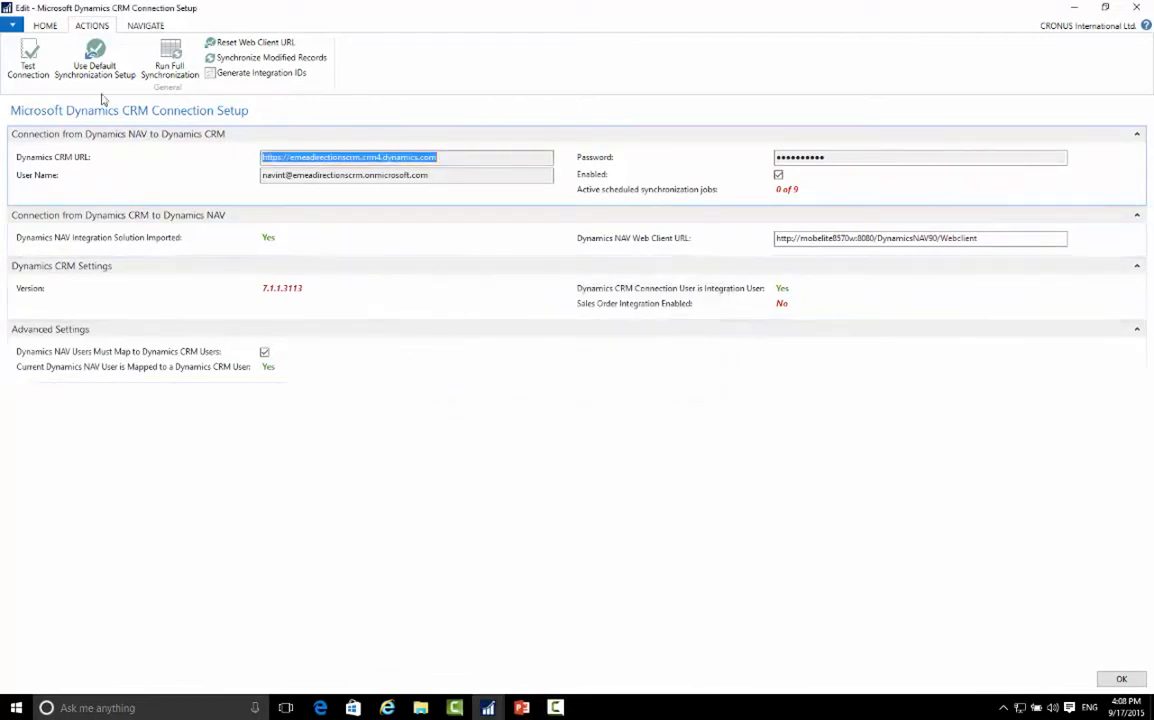
Review the integration synchronization job log for the CONTACT integration table mapping, and return to the CRM connection setup.
{"action": "left_click", "coordinate": [47, 23]}
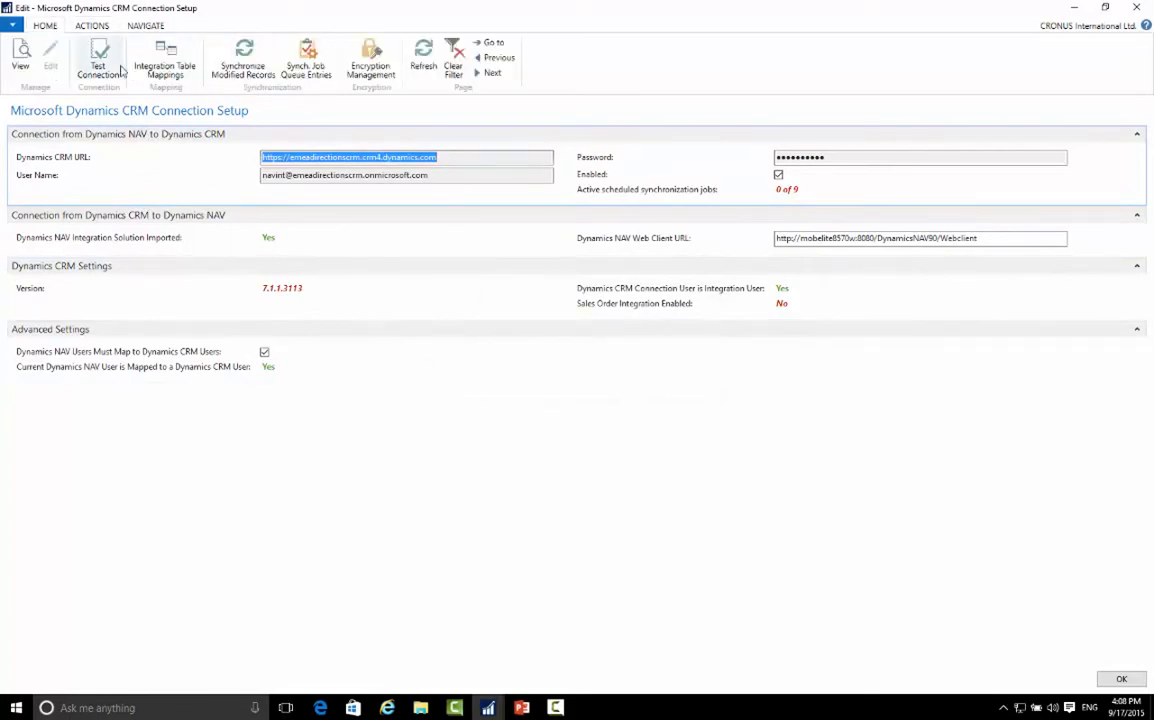
{"action": "left_click", "coordinate": [165, 68]}
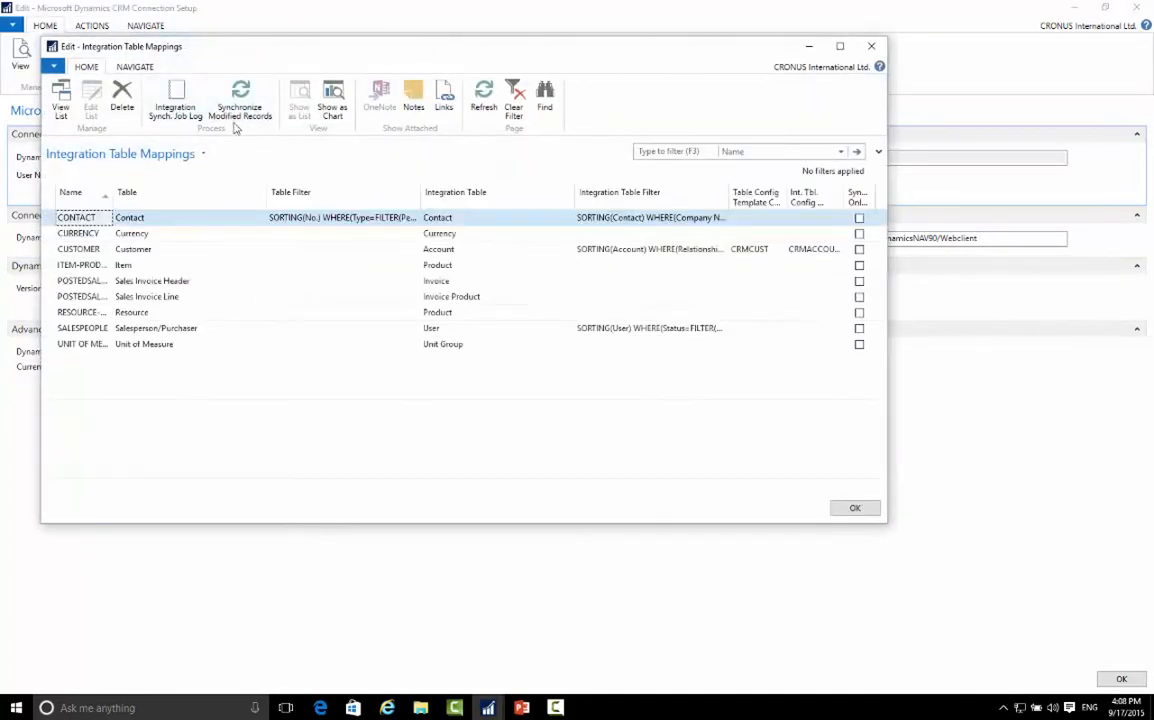
{"action": "left_click", "coordinate": [168, 108]}
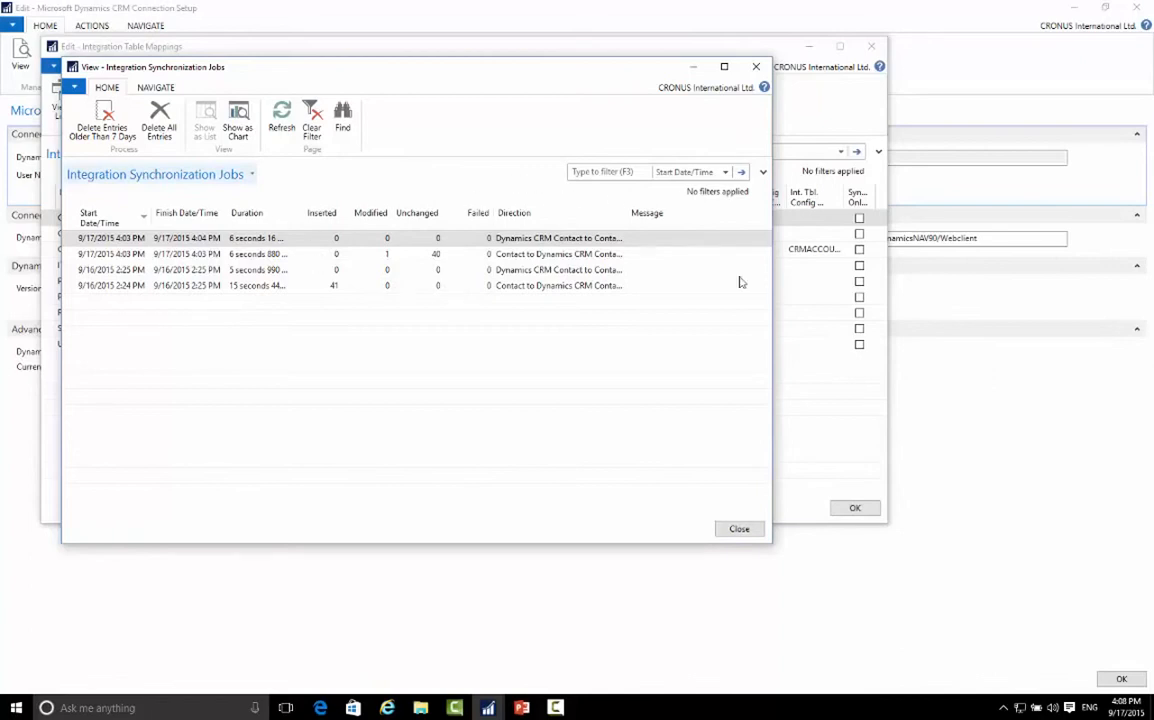
{"action": "left_click", "coordinate": [740, 529]}
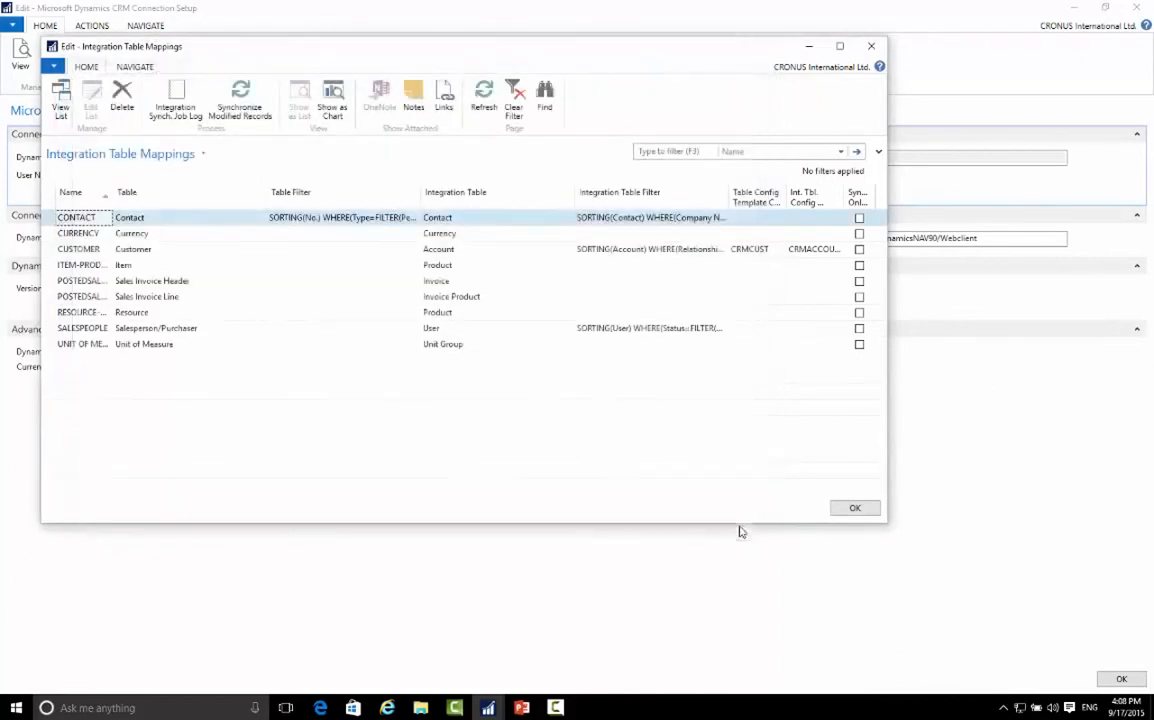
{"action": "left_click", "coordinate": [855, 509]}
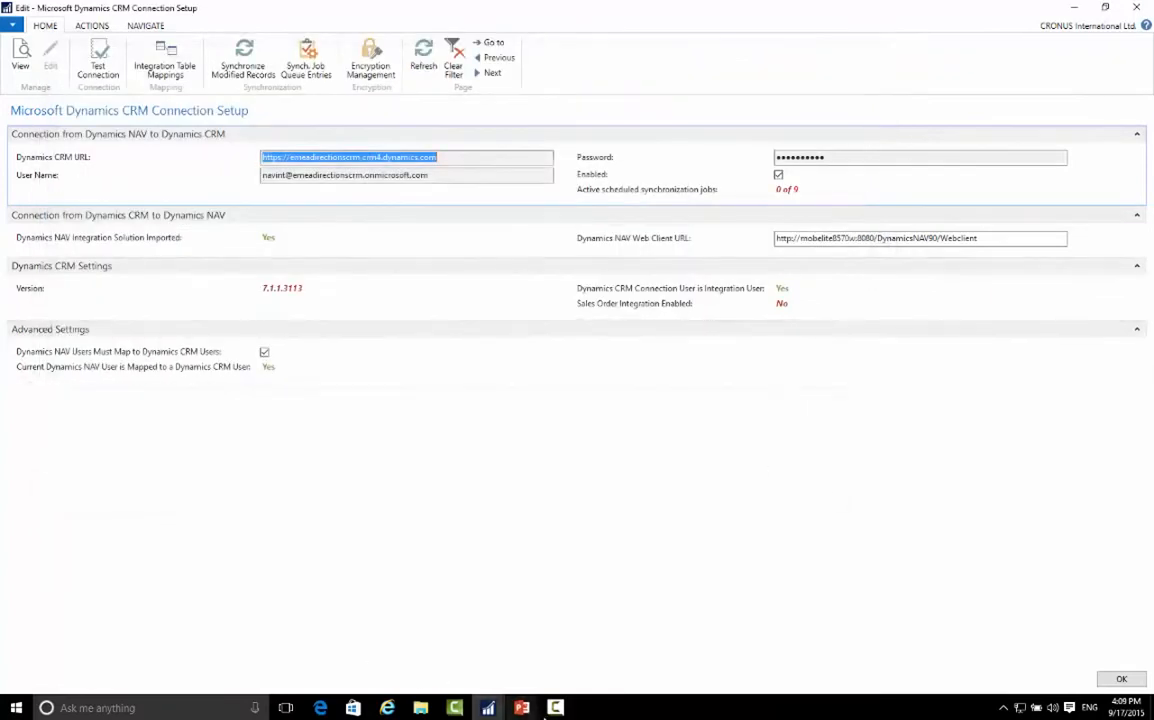
Switch to the running PowerPoint slide show at the Demo slide.
{"action": "mouse_move", "coordinate": [530, 710]}
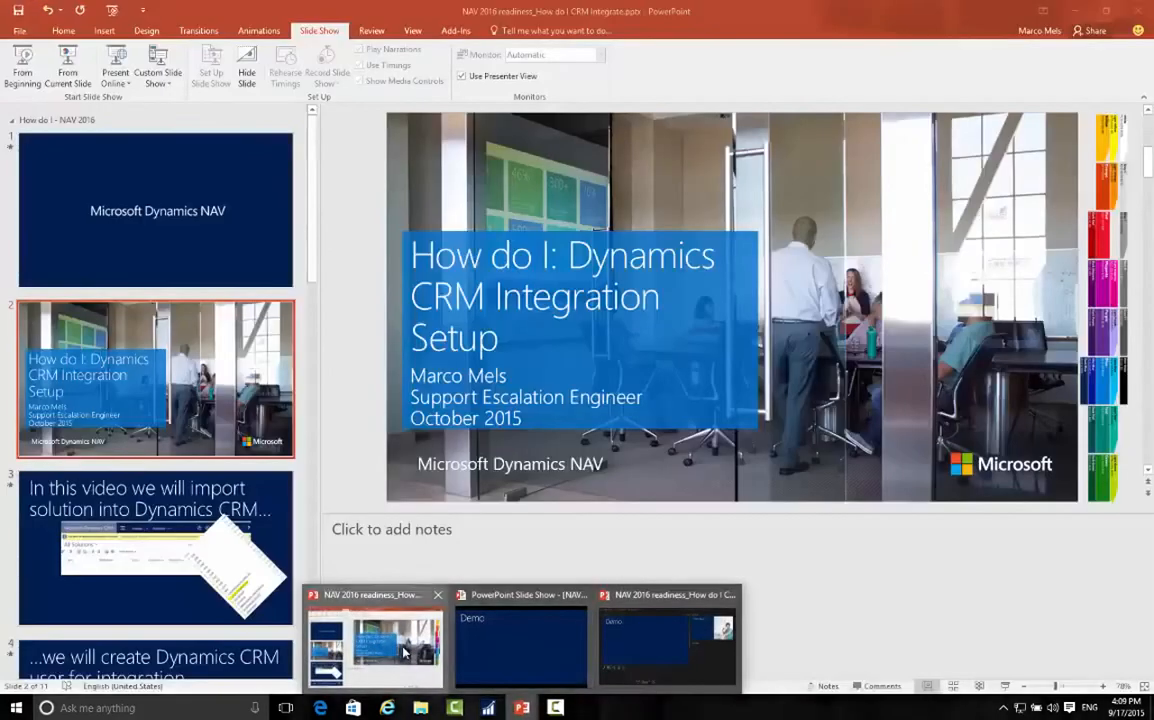
{"action": "left_click", "coordinate": [387, 642]}
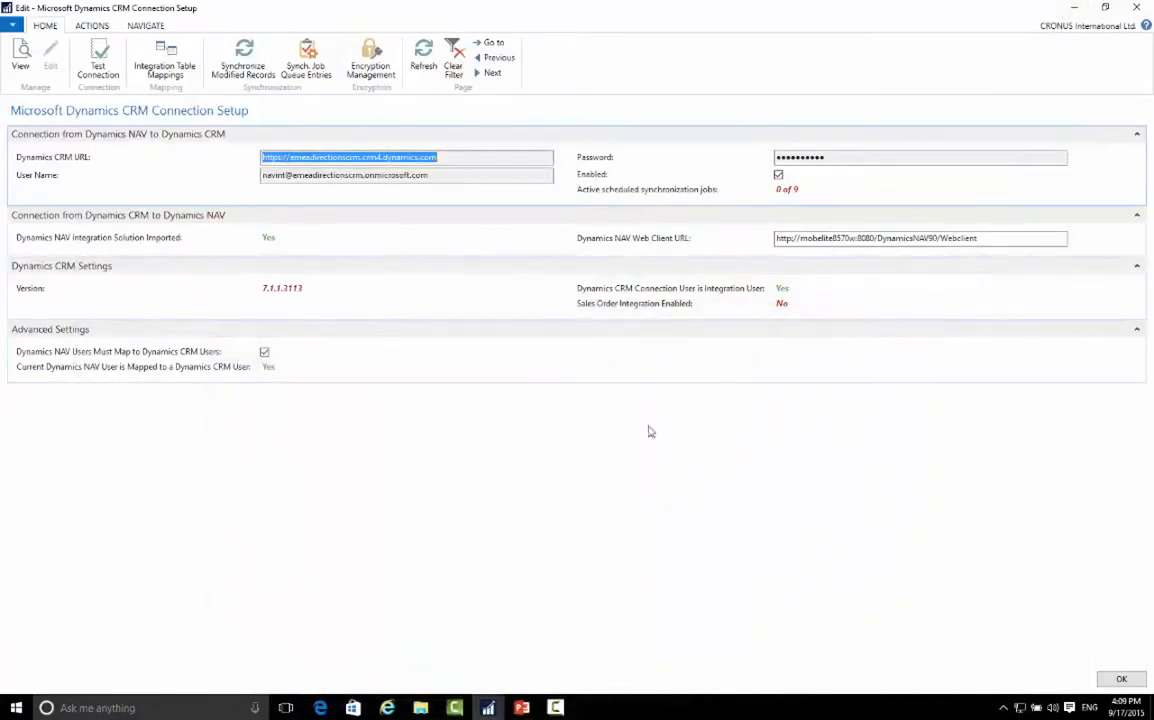
{"action": "mouse_move", "coordinate": [521, 707]}
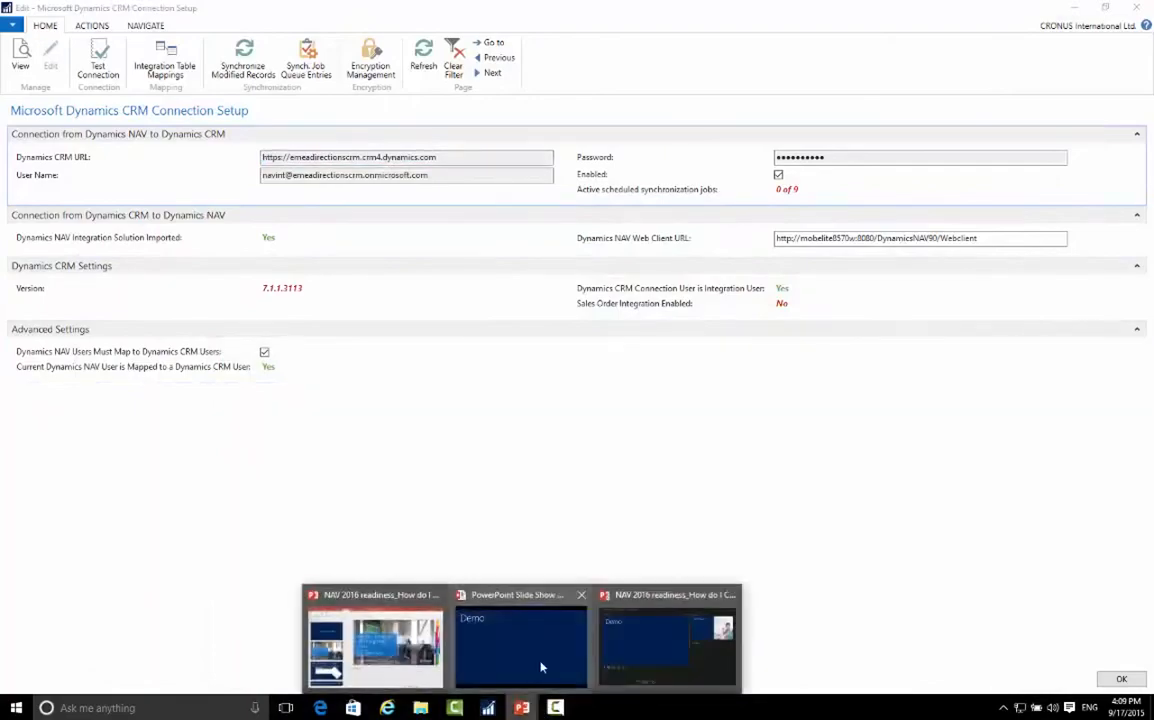
{"action": "left_click", "coordinate": [541, 663]}
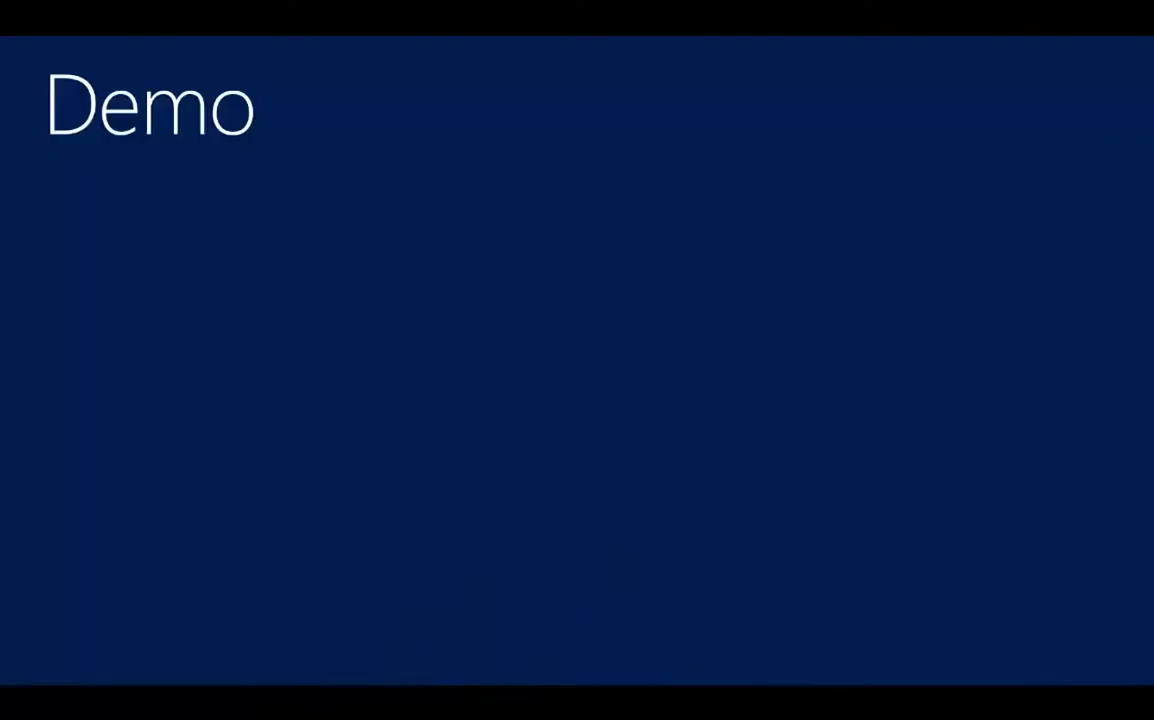
{"action": "left_click", "coordinate": [228, 401]}
{"action": "left_click", "coordinate": [231, 399]}
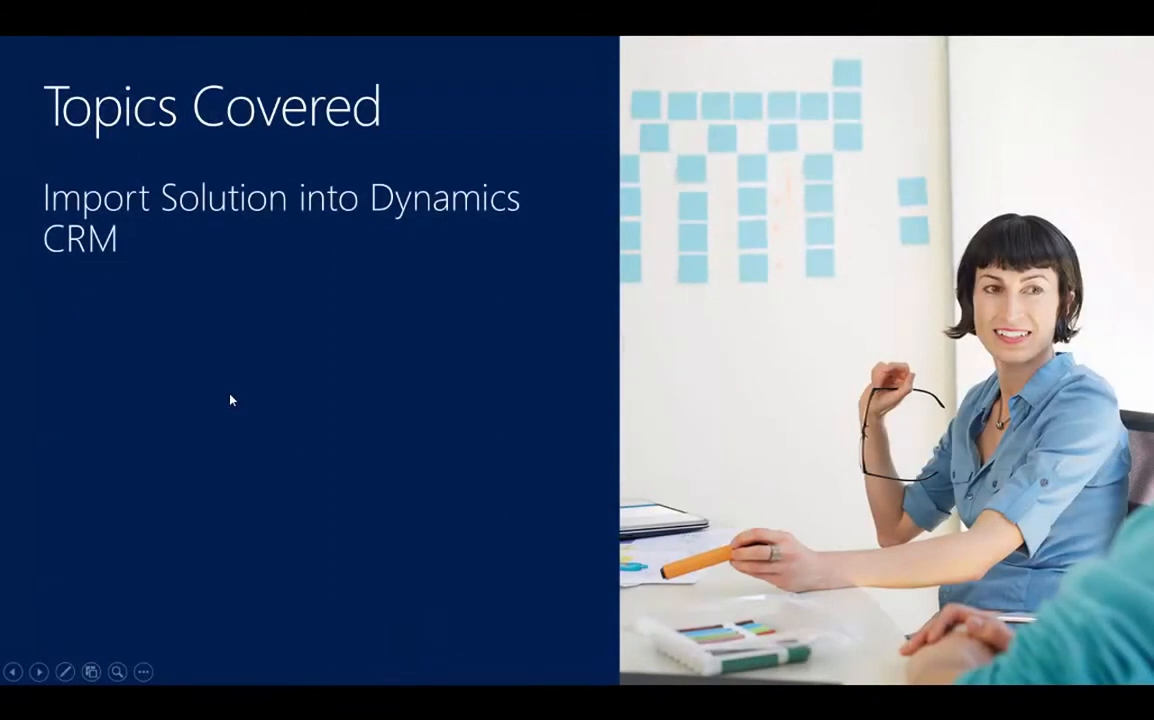
{"action": "key", "text": "Right"}
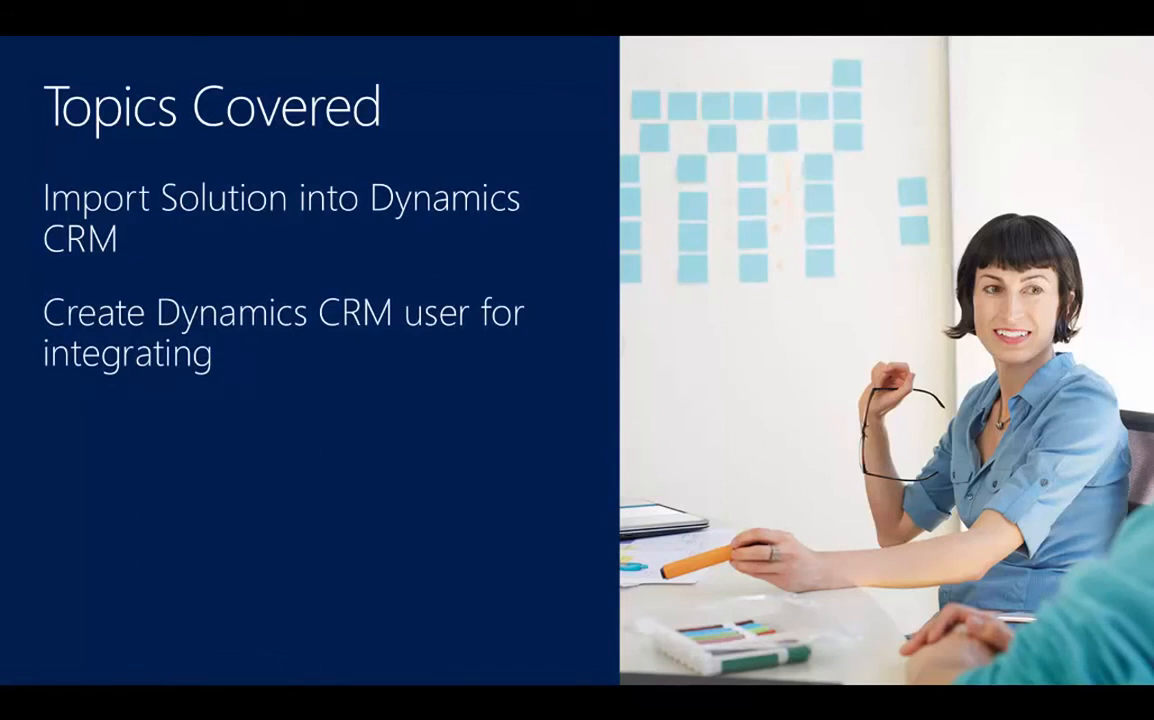
{"action": "key", "text": "Right"}
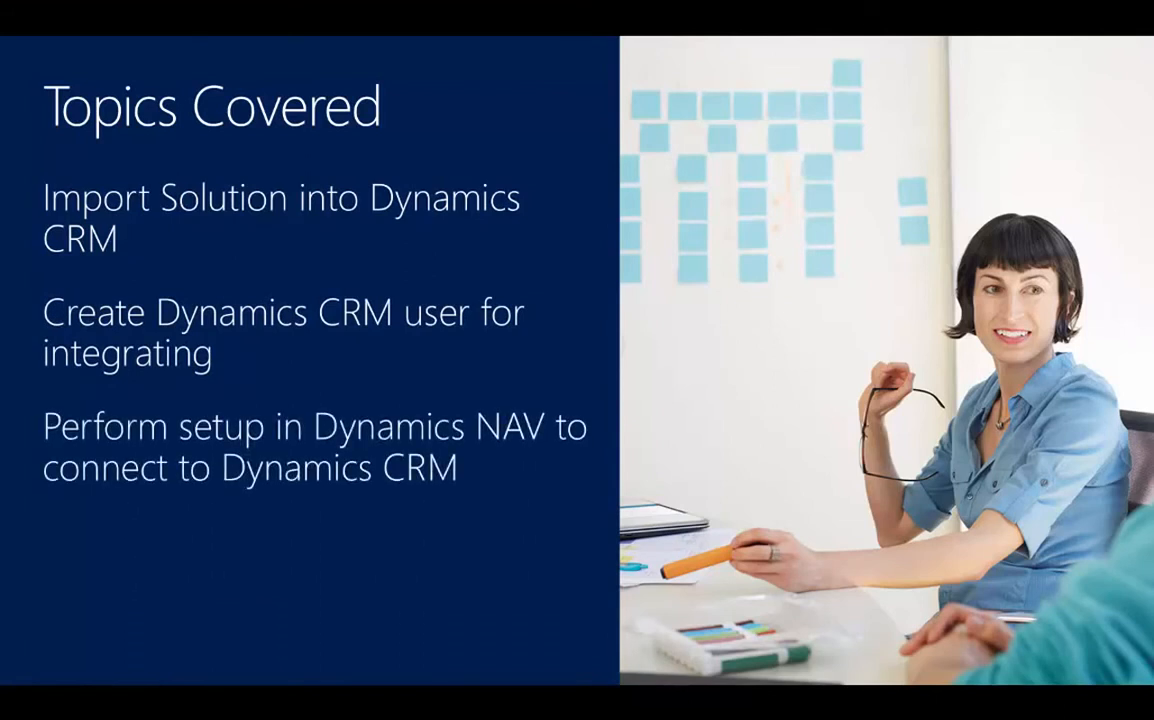